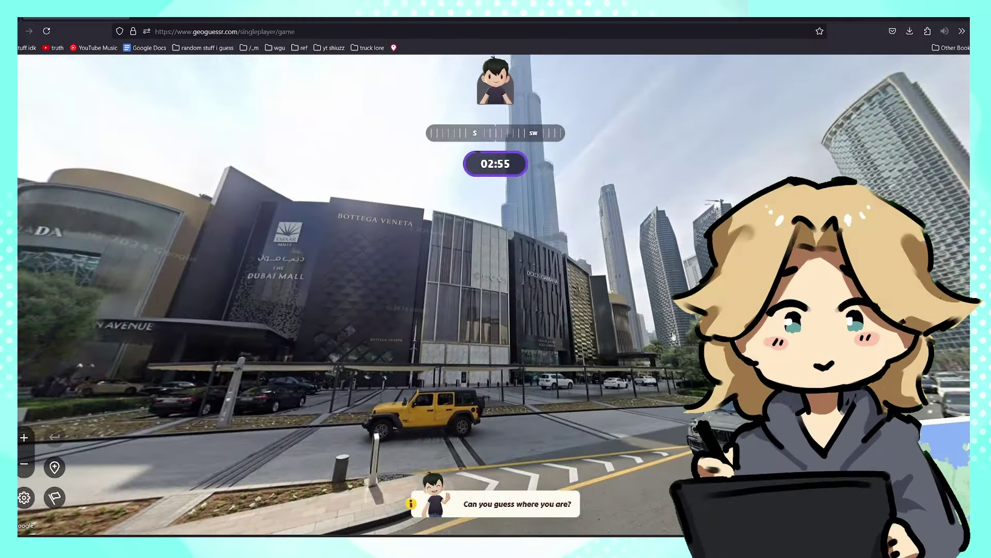
- Look around the street view in all directions for signs, towers and storefronts that identify the location
left_click_drag(483, 278, 424, 266)
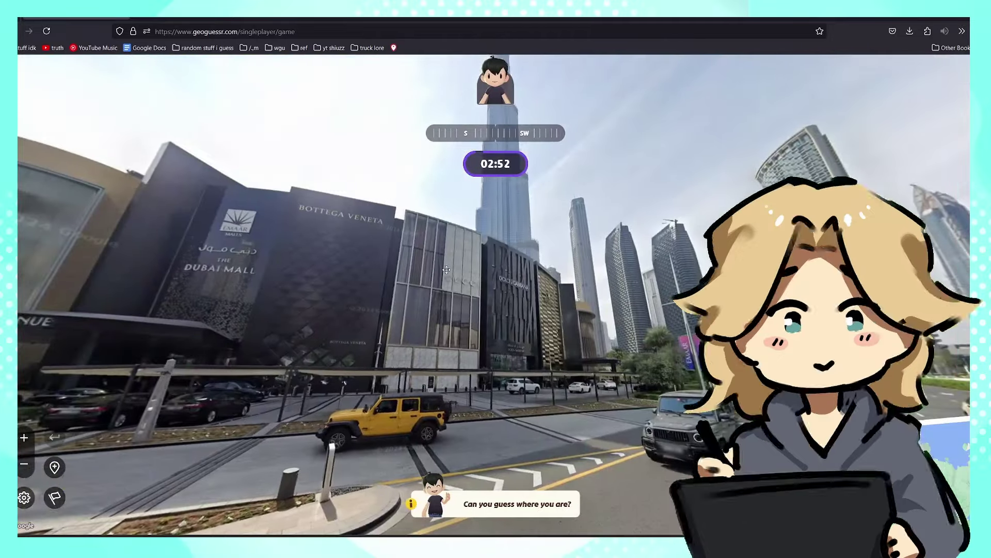
left_click_drag(174, 281, 474, 282)
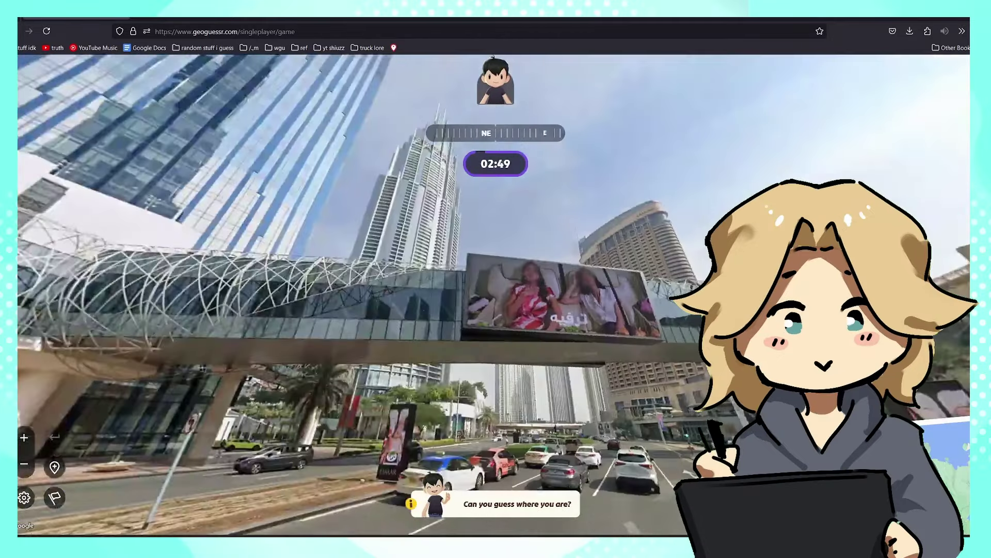
left_click_drag(170, 237, 519, 320)
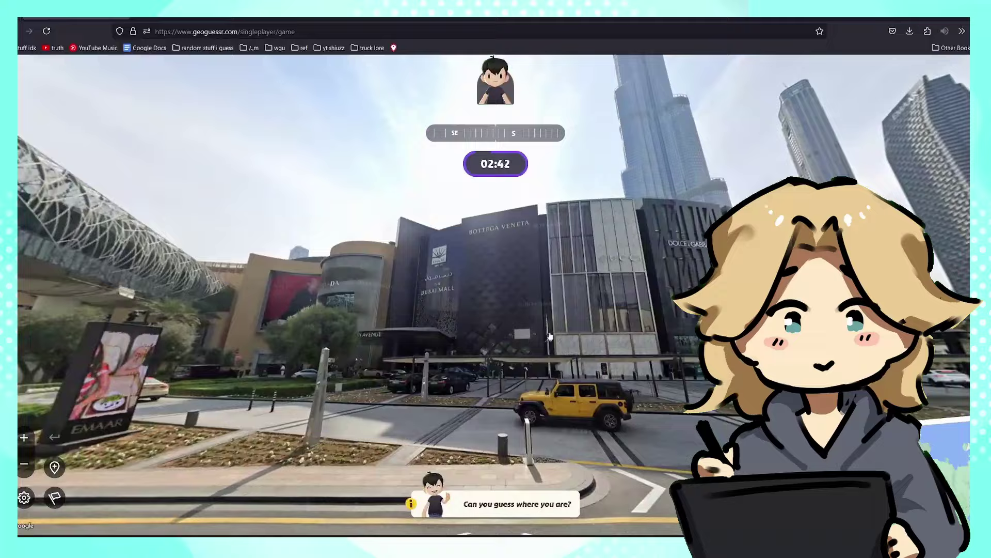
left_click_drag(646, 310, 460, 310)
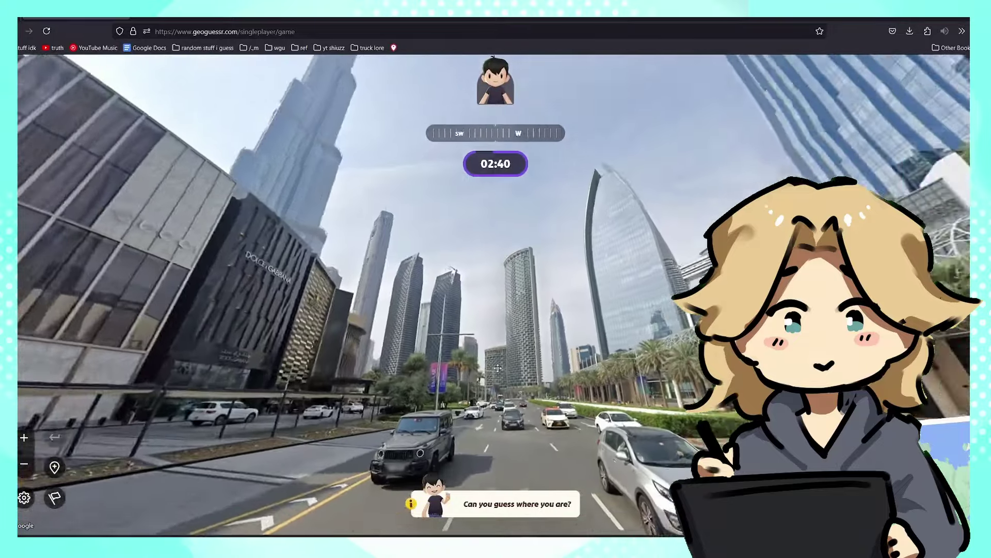
left_click_drag(498, 368, 129, 326)
left_click_drag(718, 302, 582, 421)
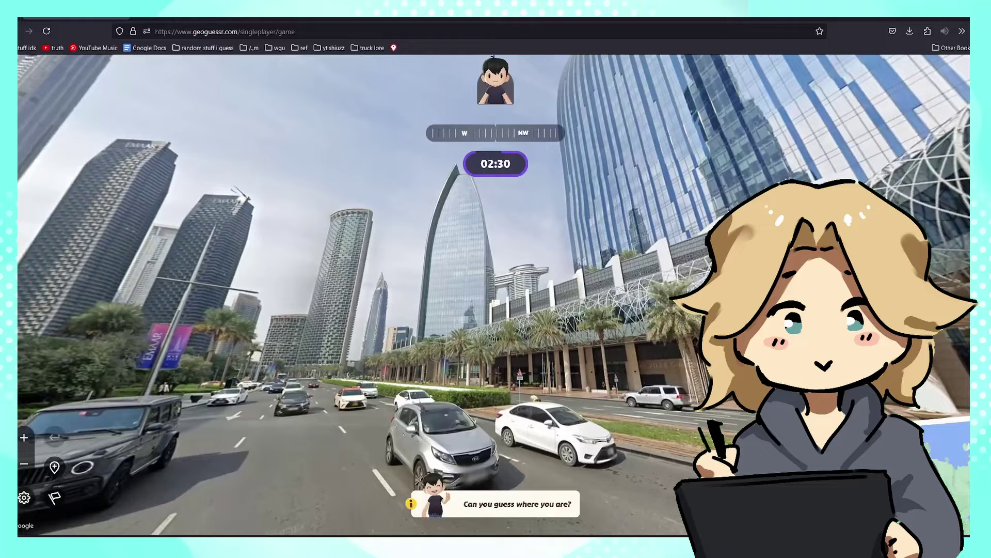
left_click(585, 411)
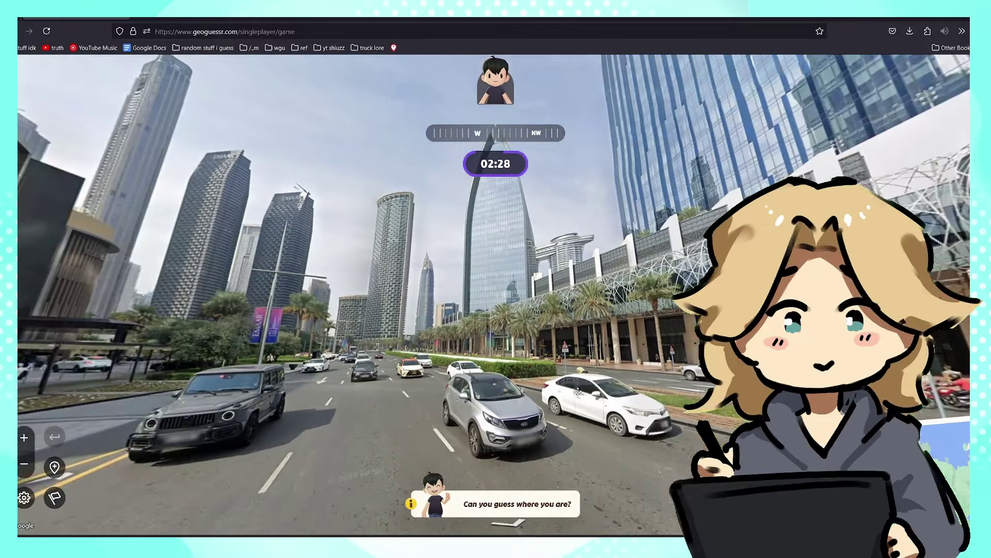
left_click_drag(604, 386, 842, 432)
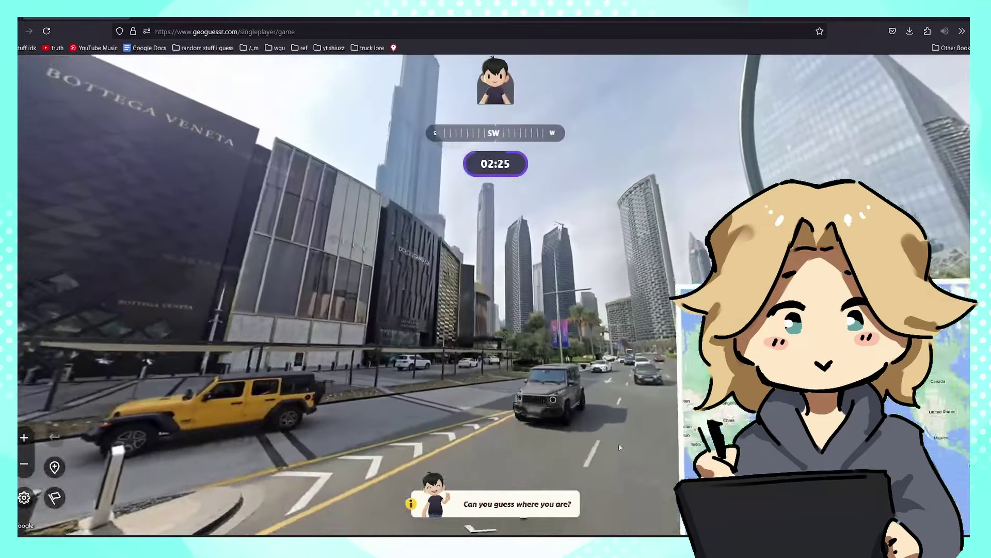
left_click_drag(619, 448, 960, 439)
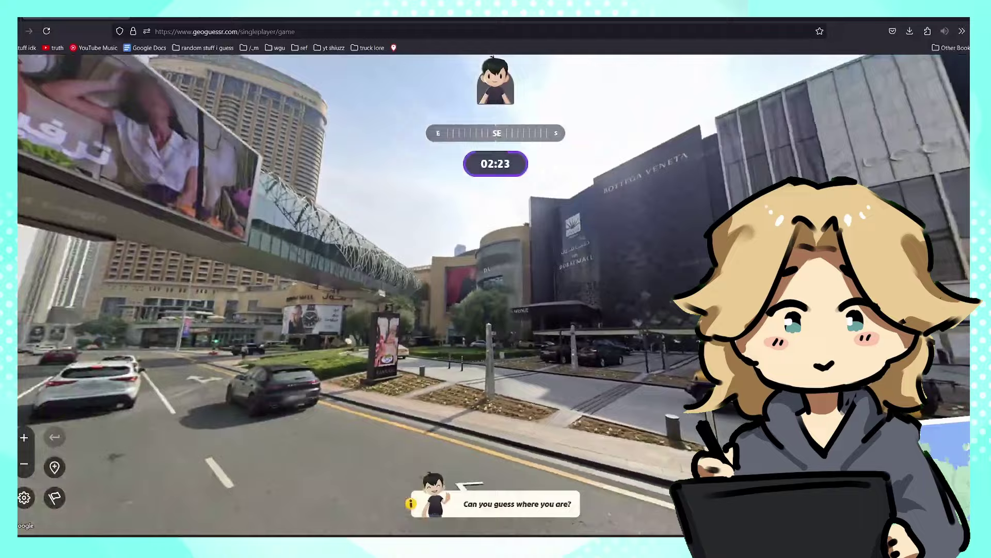
left_click_drag(449, 361, 140, 459)
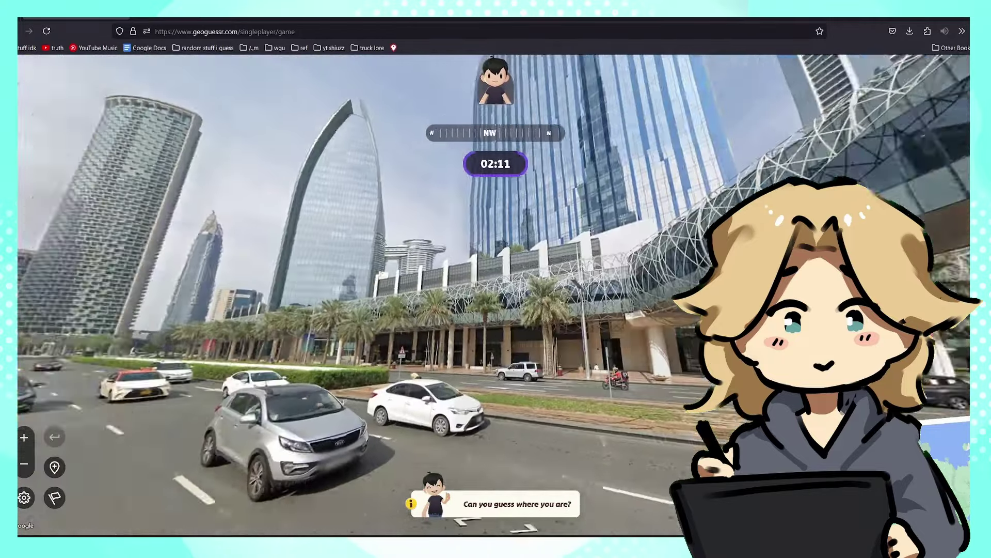
left_click_drag(955, 281, 568, 289)
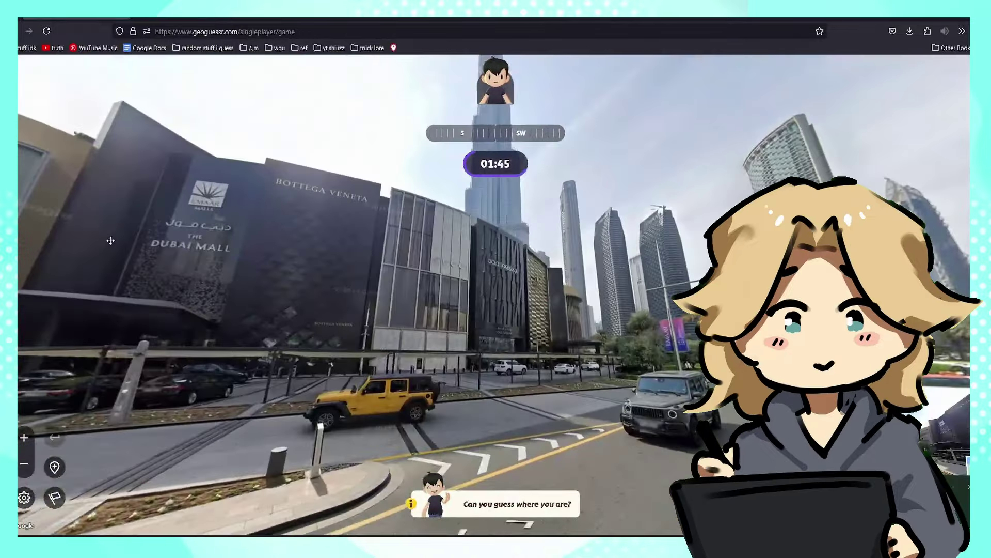
left_click_drag(555, 305, 481, 316)
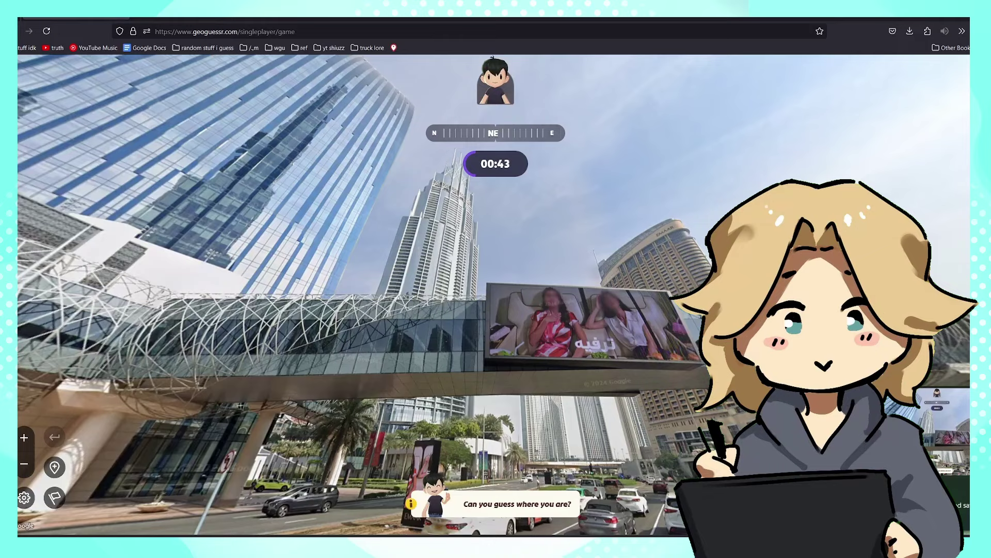
- Zoom the guess map to downtown Dubai, place the pin beside Dubai Mall and submit the guess
mouse_move(795, 393)
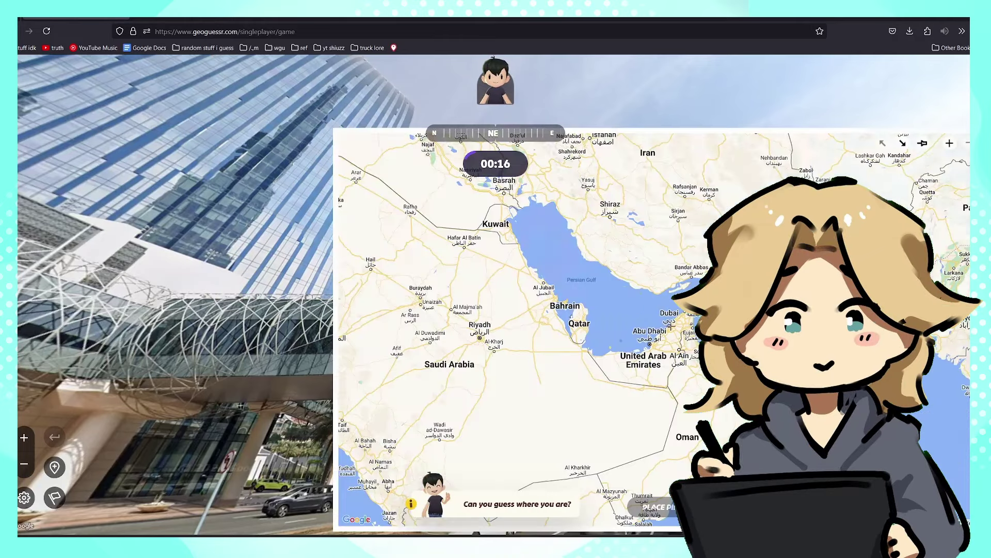
scroll(673, 324, "up", 4)
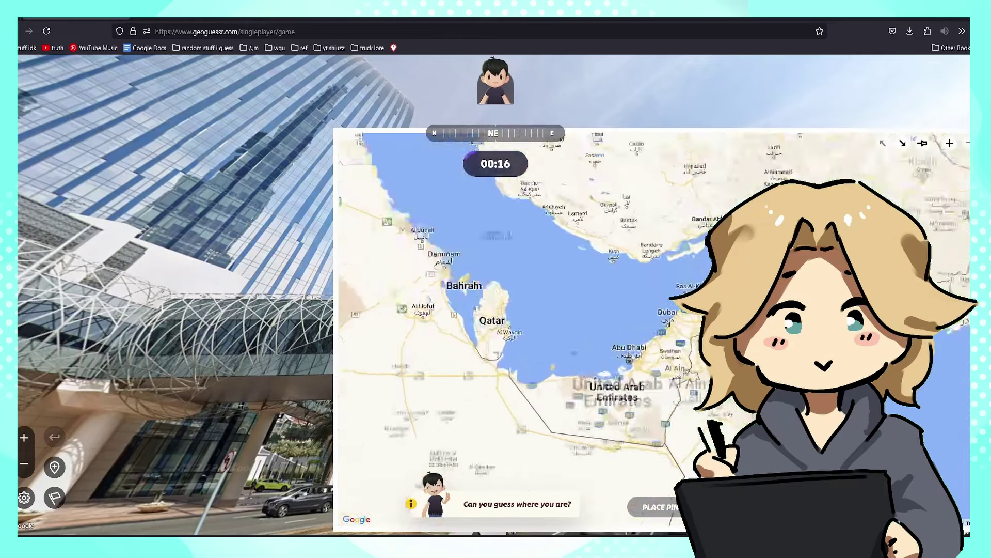
scroll(673, 324, "up", 5)
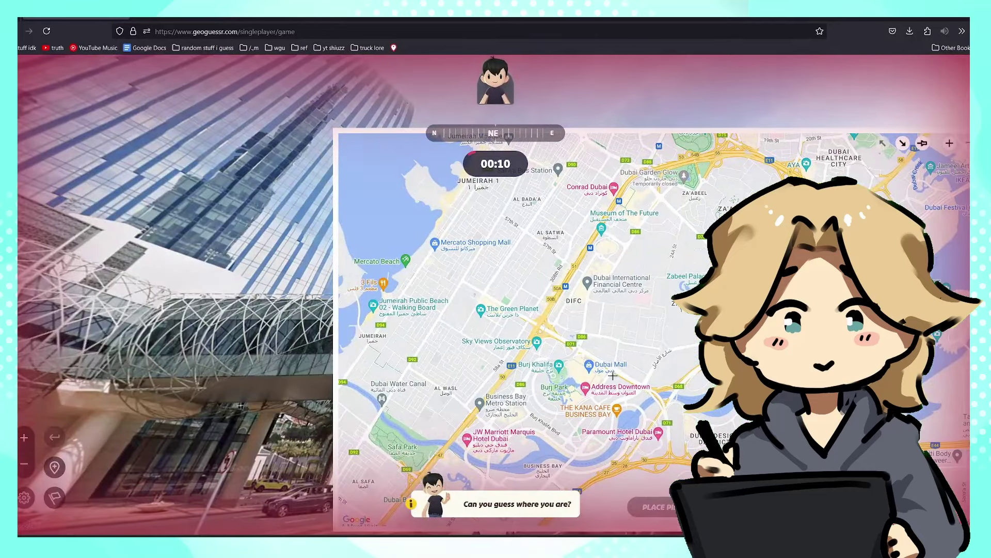
left_click_drag(621, 366, 623, 352)
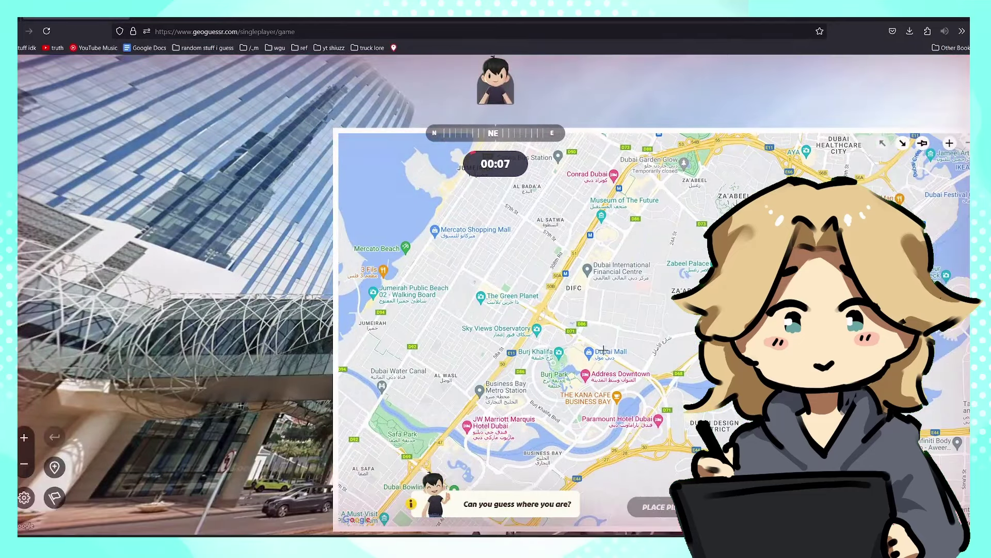
left_click(603, 350)
key("space")
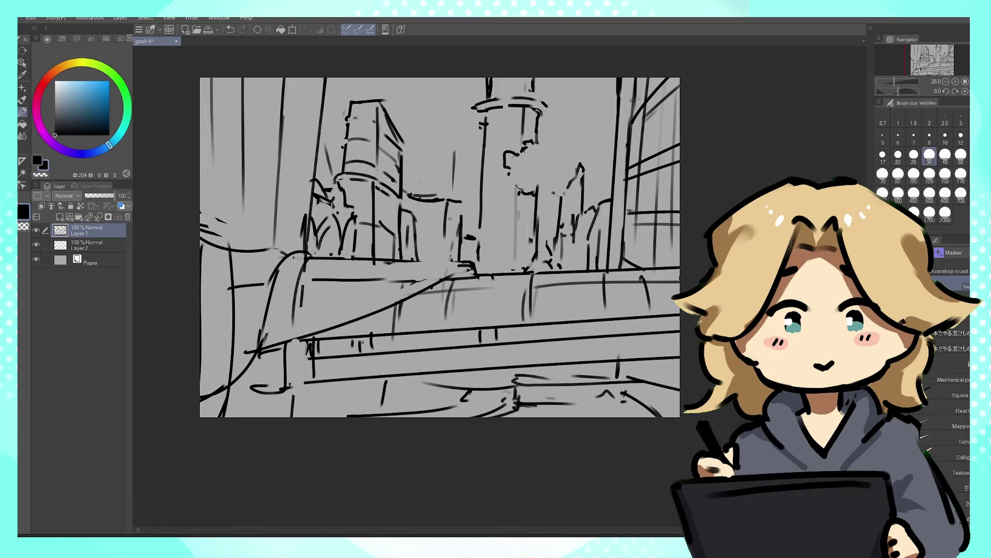
- In Clip Studio Paint, try a vertical sketch stroke between the round-based building and the central tower, and undo it
key("b")
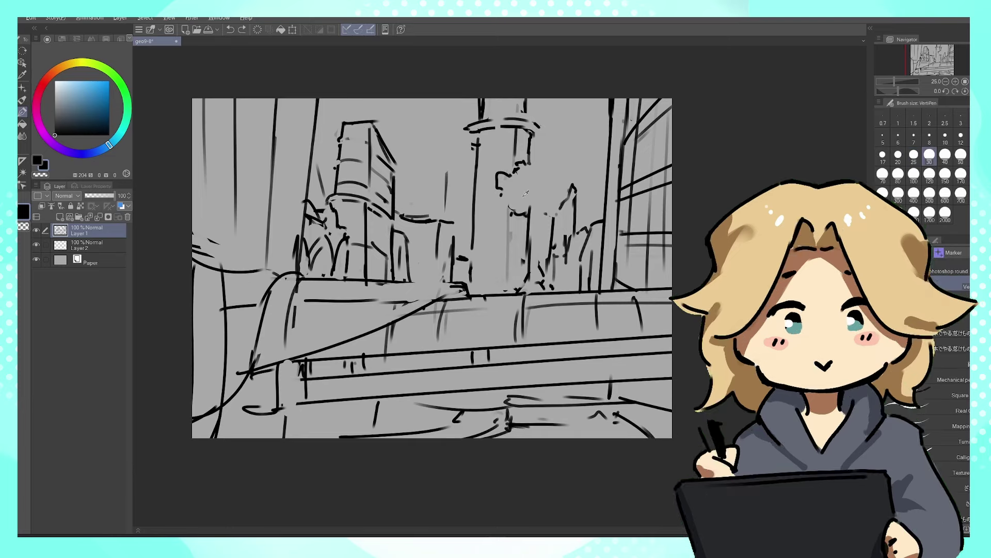
left_click_drag(447, 171, 445, 223)
scroll(285, 317, "down", 2)
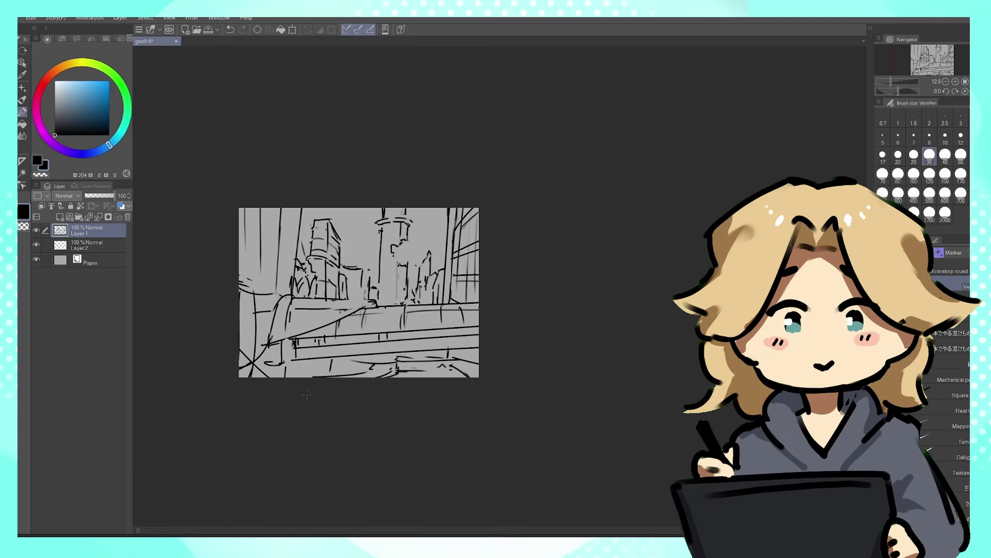
scroll(311, 378, "up", 2)
left_click_drag(312, 377, 344, 513)
left_click_drag(493, 280, 512, 304)
key("ctrl+z")
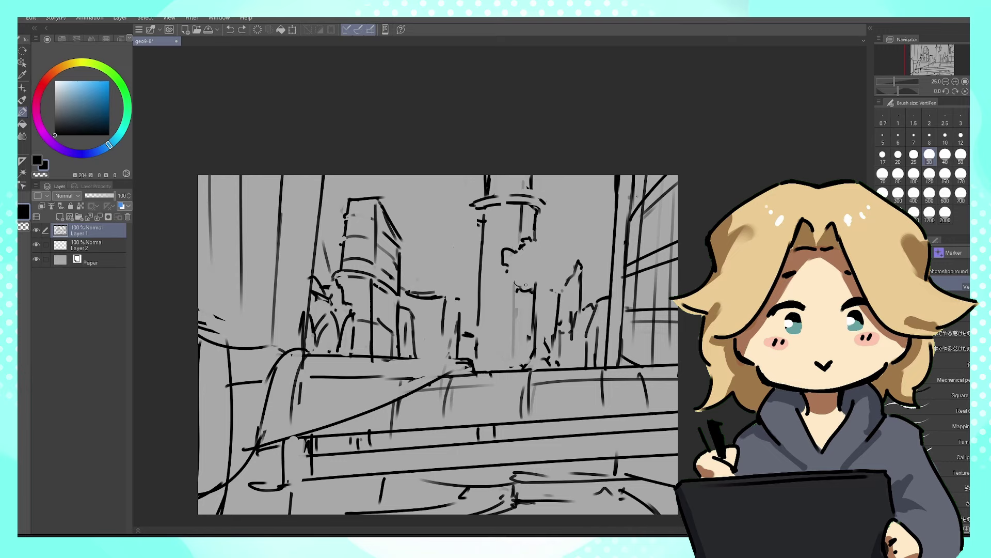
left_click_drag(442, 290, 466, 218)
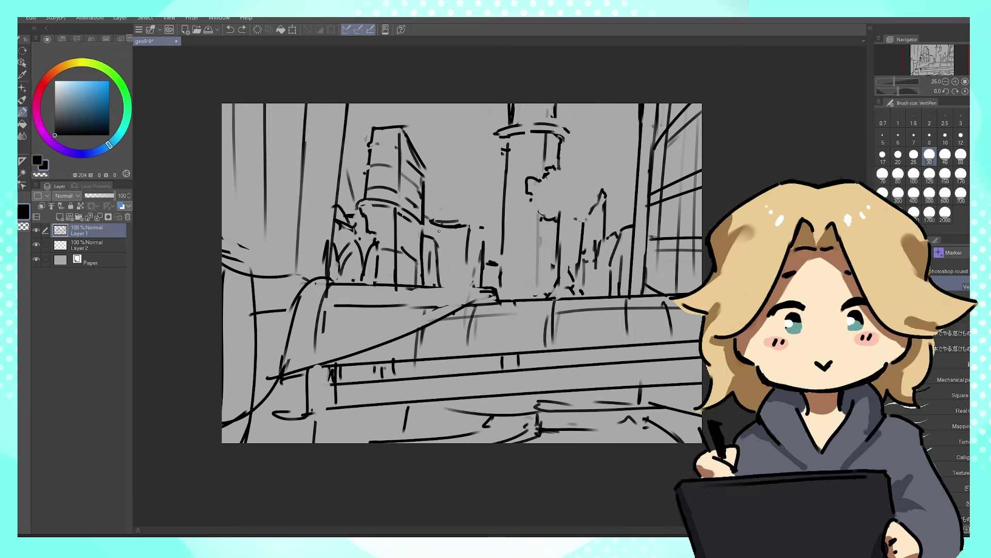
- Cover Layer 2 beneath the line art with a dark blue-grey base colour
left_click(95, 251)
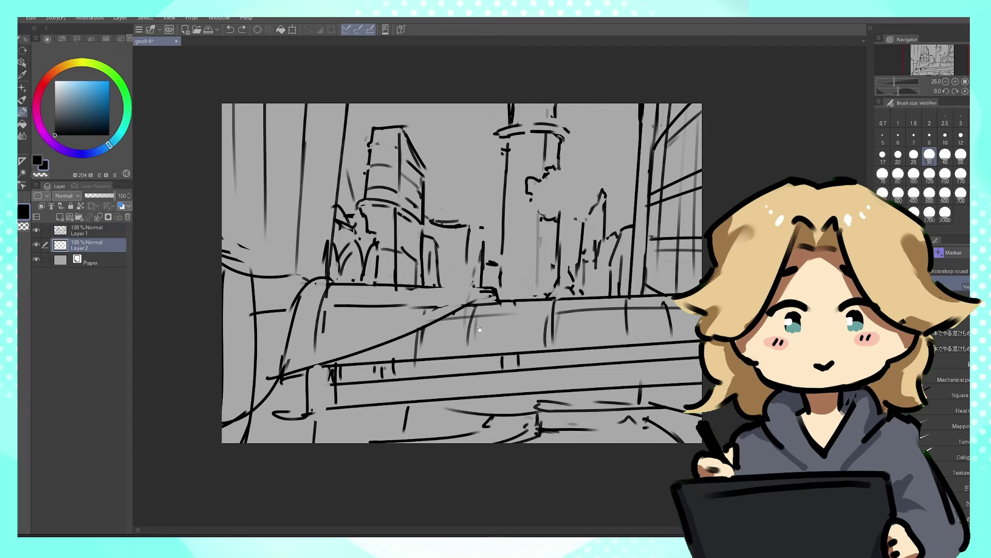
left_click_drag(460, 346, 457, 338)
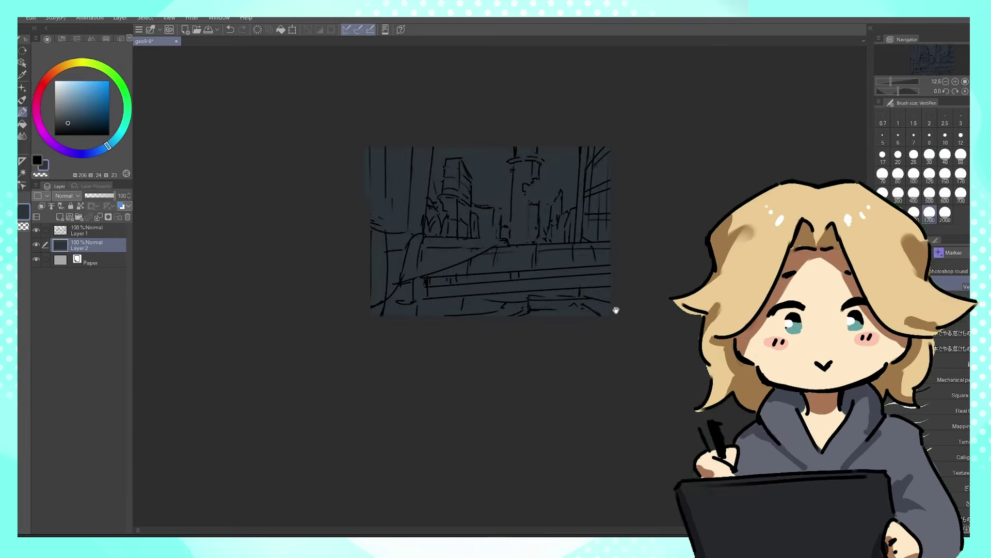
scroll(615, 310, "up", 3)
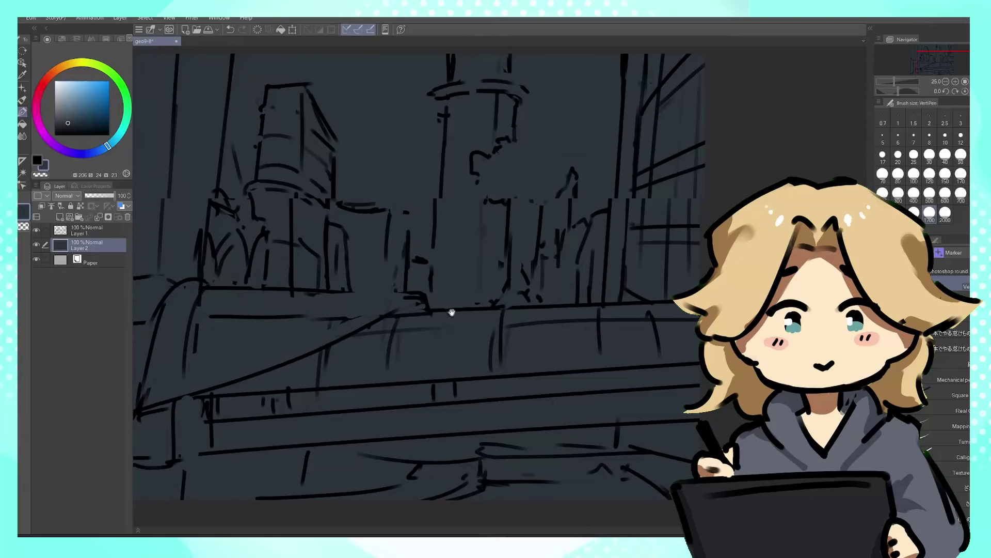
left_click_drag(398, 215, 438, 274)
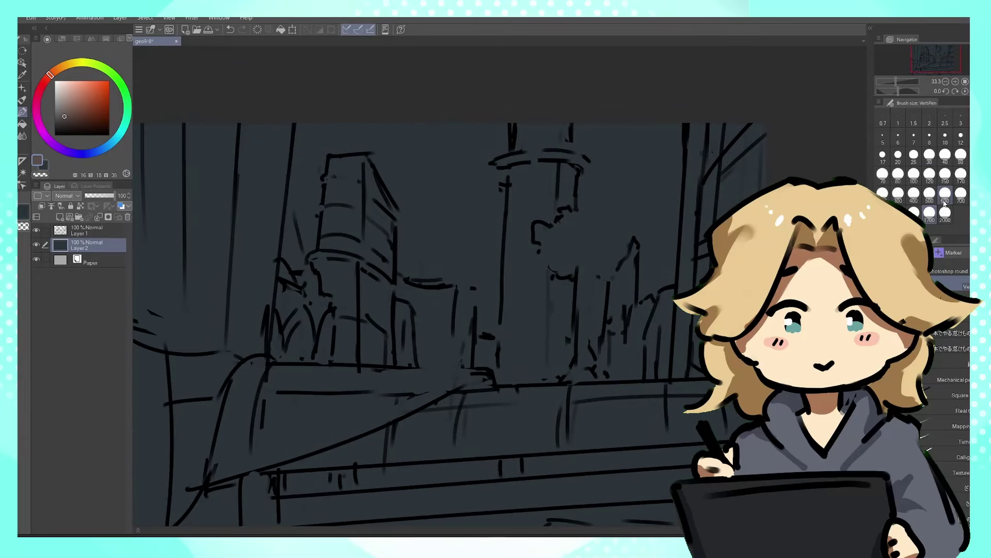
- Set the brush size to 600, pick a dark purple, and try a stroke across the upper sky before undoing it
left_click(945, 204)
key("ctrl+minus")
left_click(83, 153)
key("x")
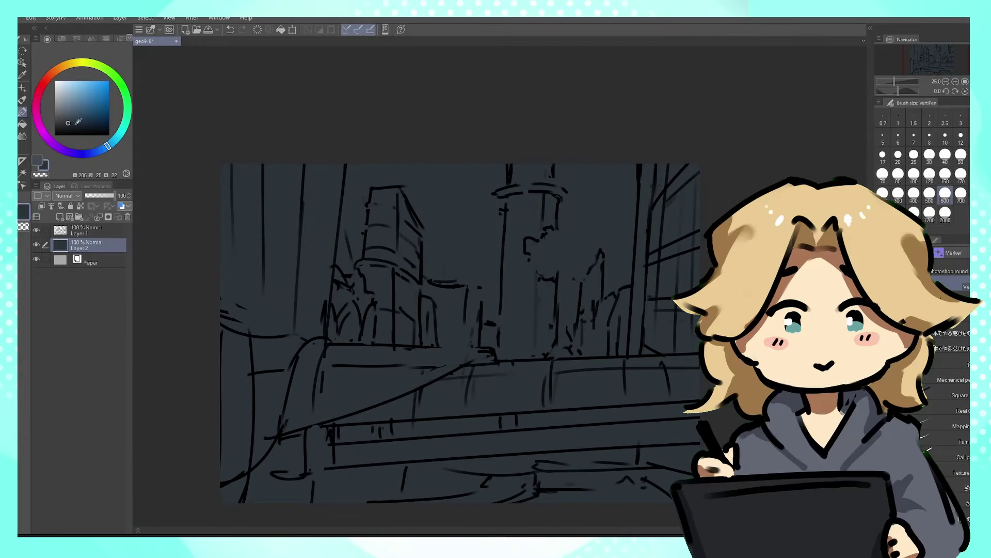
left_click(65, 128)
left_click_drag(88, 153, 77, 153)
left_click_drag(299, 181, 428, 171)
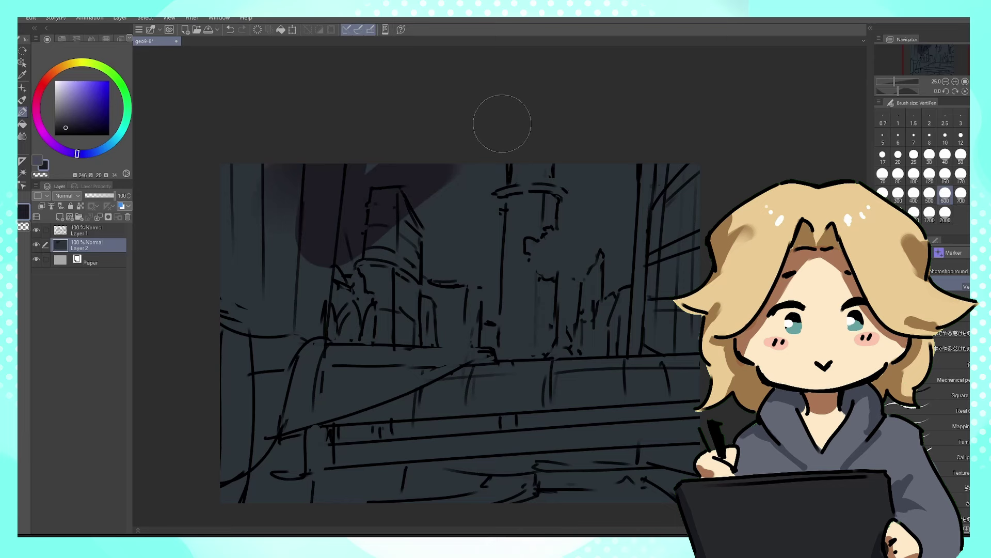
key("ctrl+z")
- Adjust the dark purple slightly, paint it over the sky and skyline, and reset the canvas rotation
left_click(67, 121)
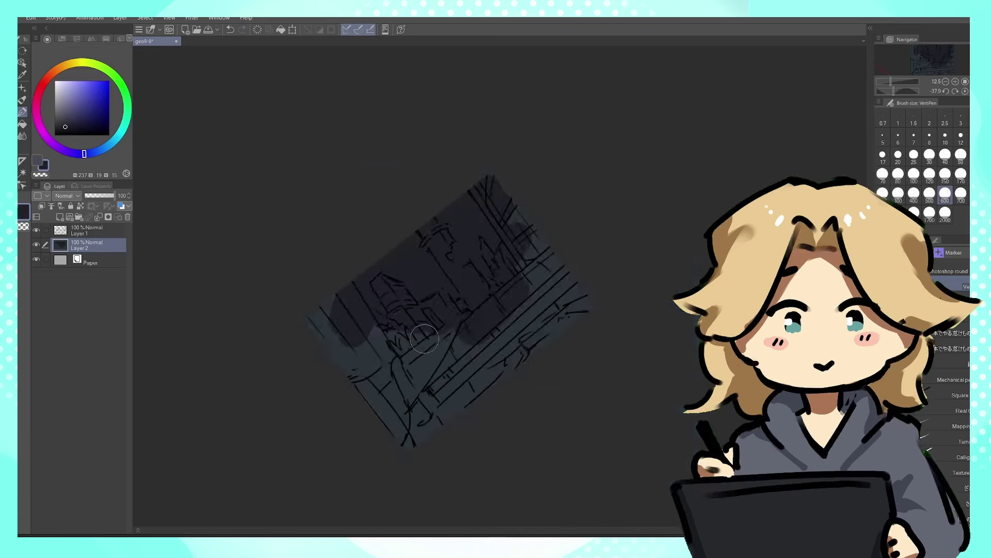
scroll(452, 302, "up", 2)
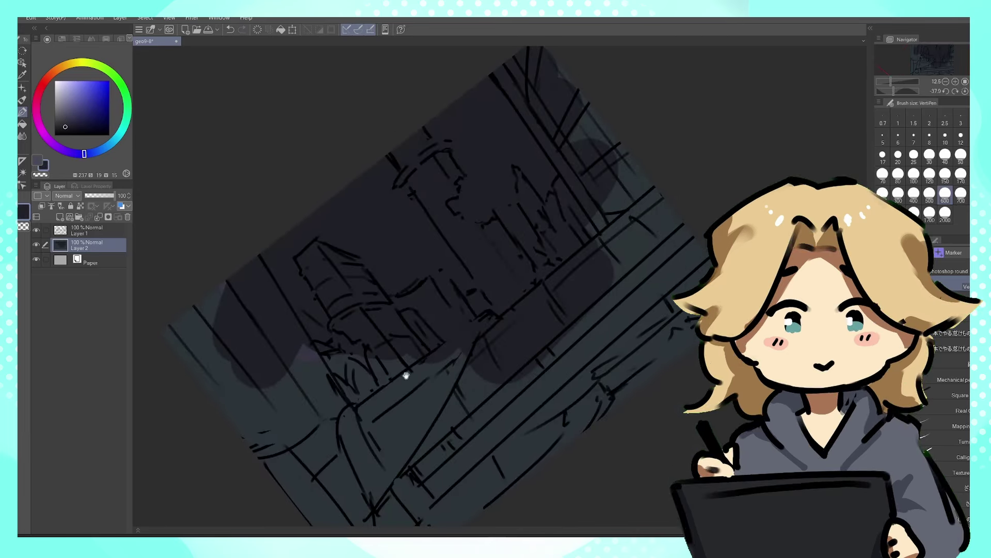
left_click(956, 91)
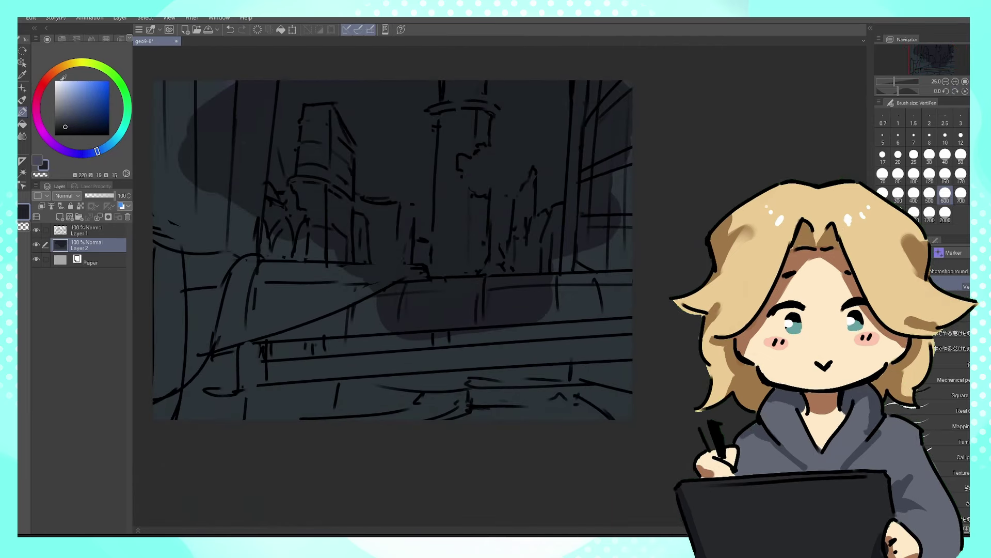
- Pick a bright orange and brush a glow over the sky behind the buildings with the Soft brush
left_click(58, 68)
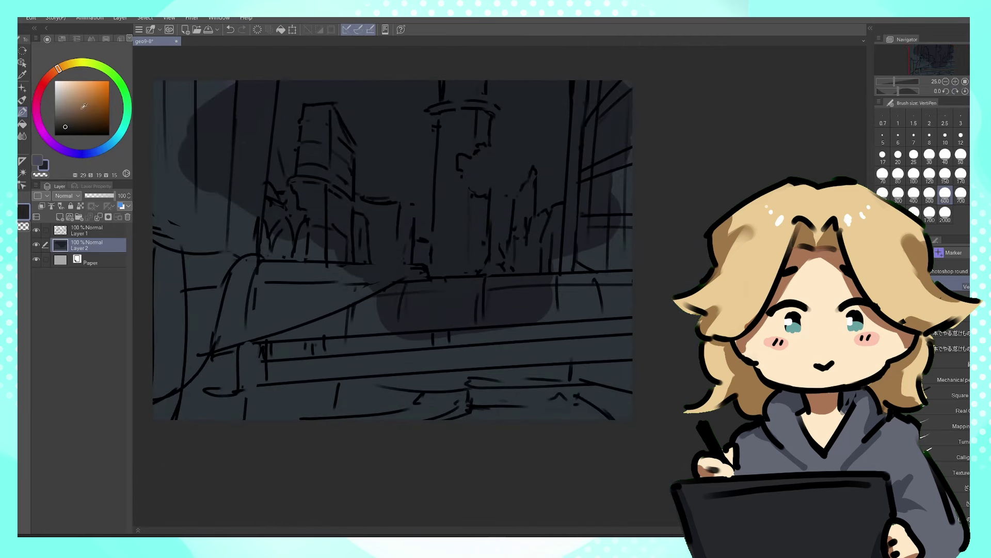
left_click_drag(86, 111, 97, 100)
key("b")
left_click_drag(257, 289, 335, 253)
left_click(930, 222)
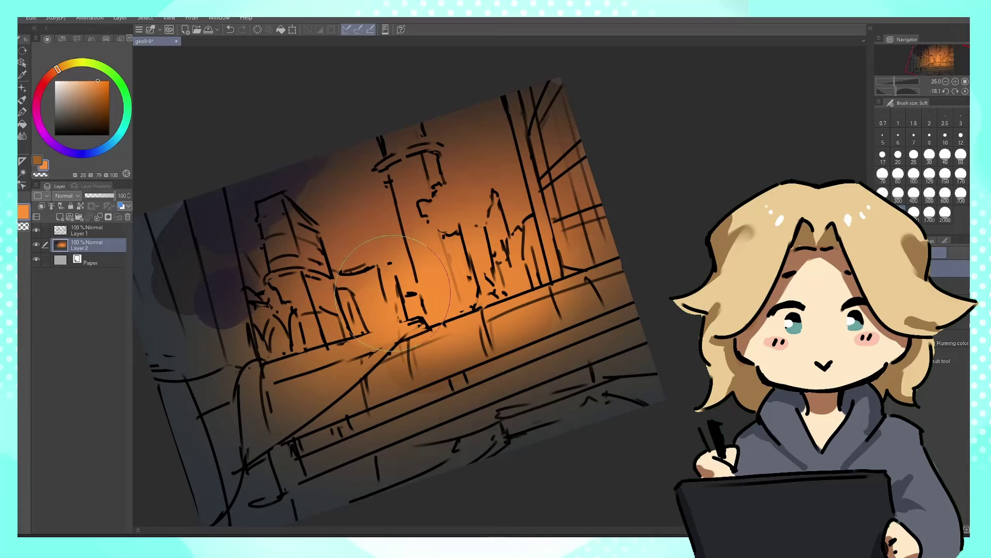
- Undo the last two glow strokes and repaint the orange glow more broadly along the horizon and foreground
key("ctrl+z")
key("ctrl+z")
left_click_drag(238, 362, 581, 243)
mouse_move(399, 331)
left_mouse_down()
mouse_move(485, 281)
mouse_move(581, 248)
left_mouse_up()
key("p")
left_click(964, 91)
scroll(461, 195, "up", 1)
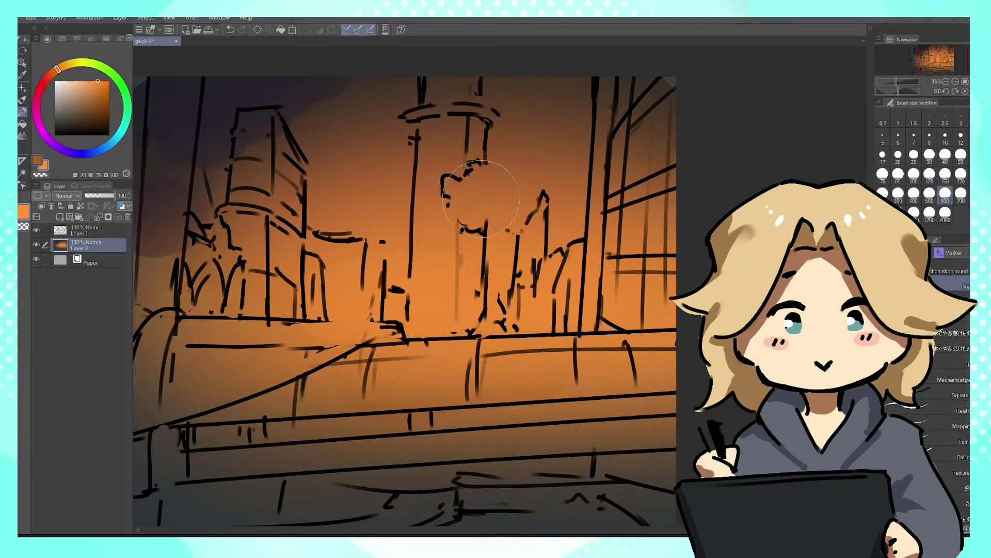
- Pick a golden yellow (H 42, S 63, V 97) and add a soft glow around the horizon with the Soft brush
left_click(68, 64)
left_click(88, 82)
key("b")
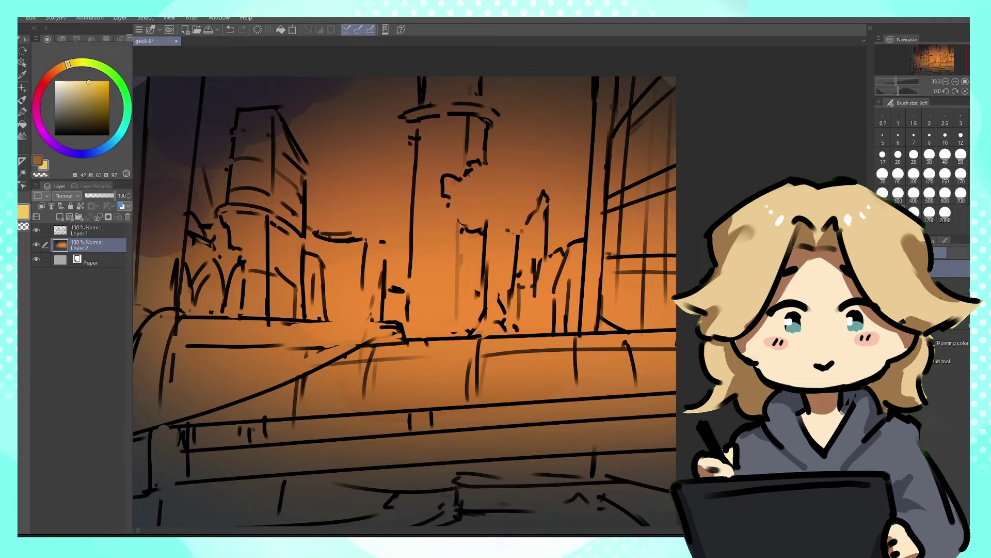
left_click(485, 364)
scroll(492, 381, "down", 3)
mouse_move(492, 382)
left_mouse_down()
mouse_move(580, 339)
mouse_move(562, 359)
mouse_move(492, 382)
left_mouse_up()
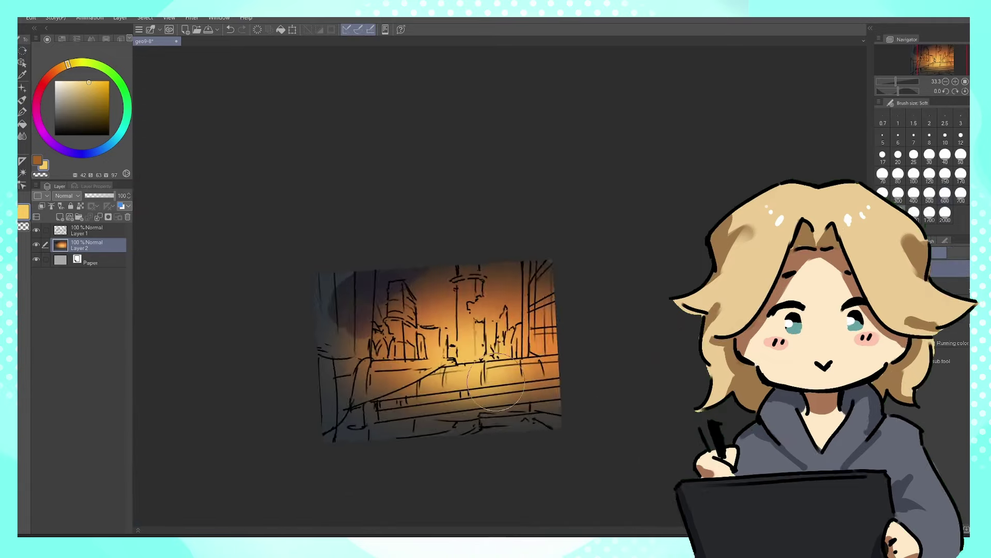
scroll(408, 396, "up", 2)
key("p")
scroll(495, 320, "up", 1)
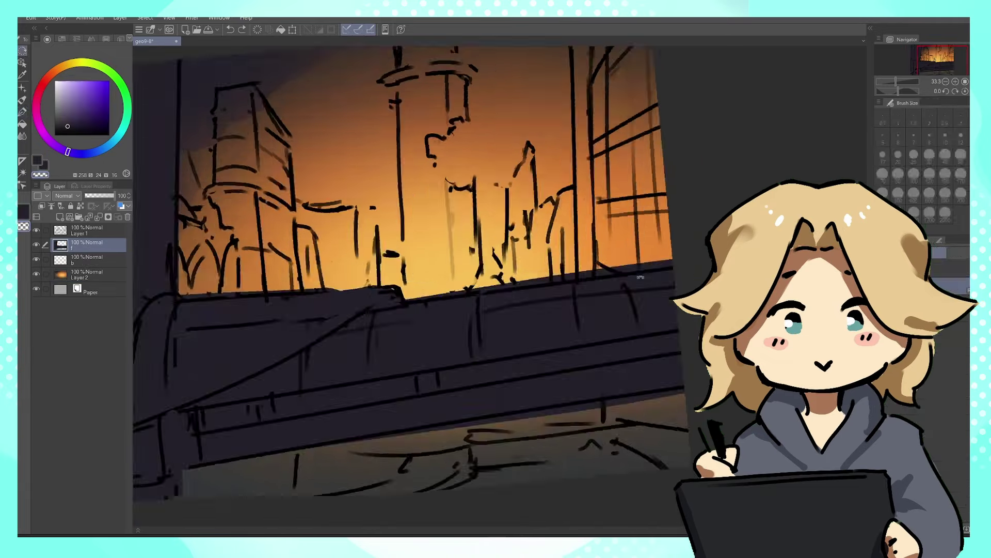
- Clean up the top edge of the dark foreground wall on layer f with the VertiPen brush at size 80
left_click_drag(641, 277, 565, 183)
scroll(561, 191, "down", 1)
left_click_drag(577, 145, 488, 302)
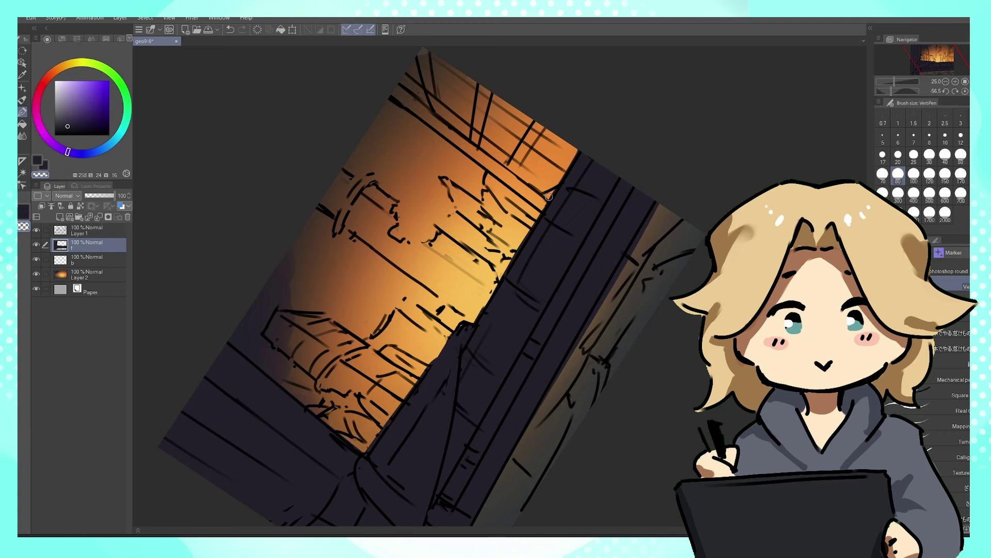
left_click_drag(547, 199, 504, 277)
left_click_drag(510, 298, 496, 287)
scroll(496, 287, "down", 2)
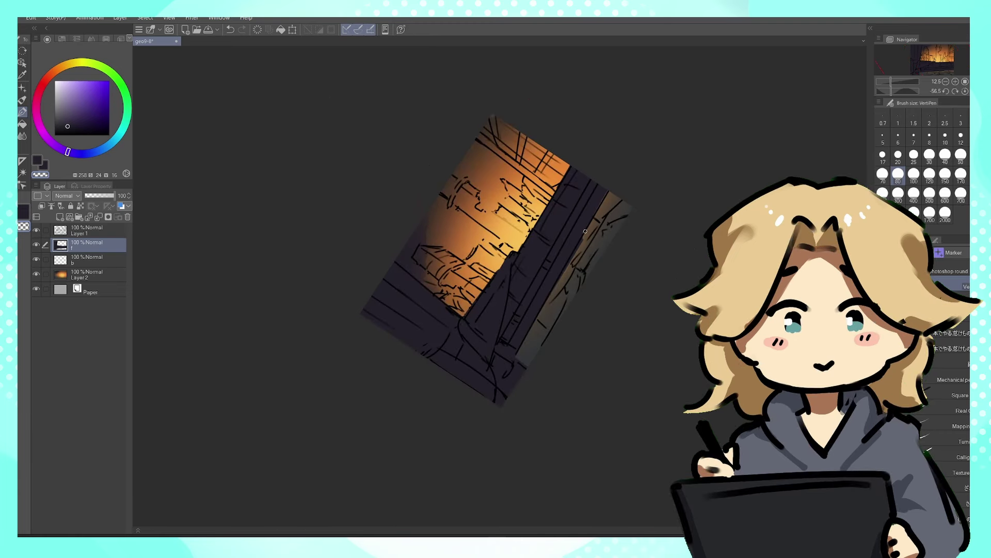
scroll(577, 248, "up", 2)
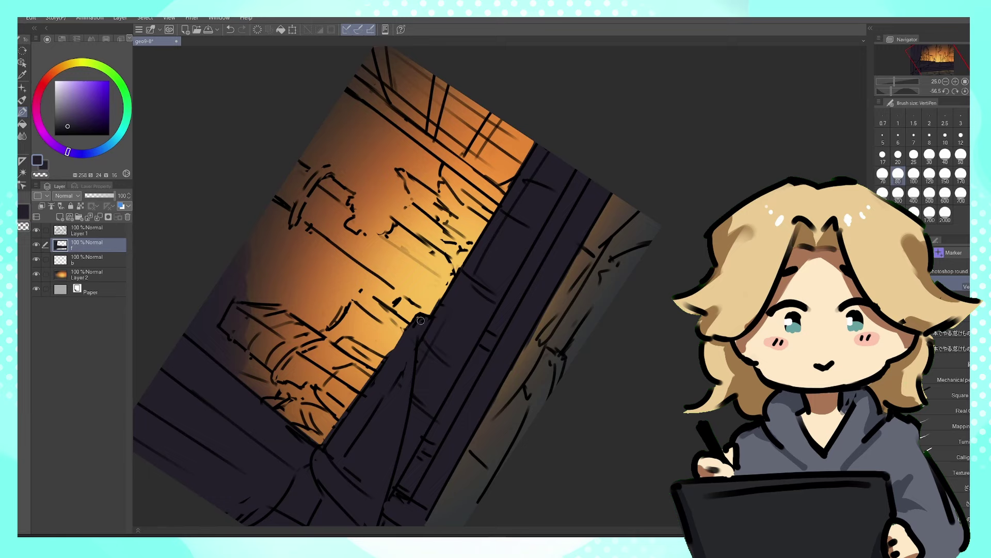
left_click_drag(388, 377, 396, 274)
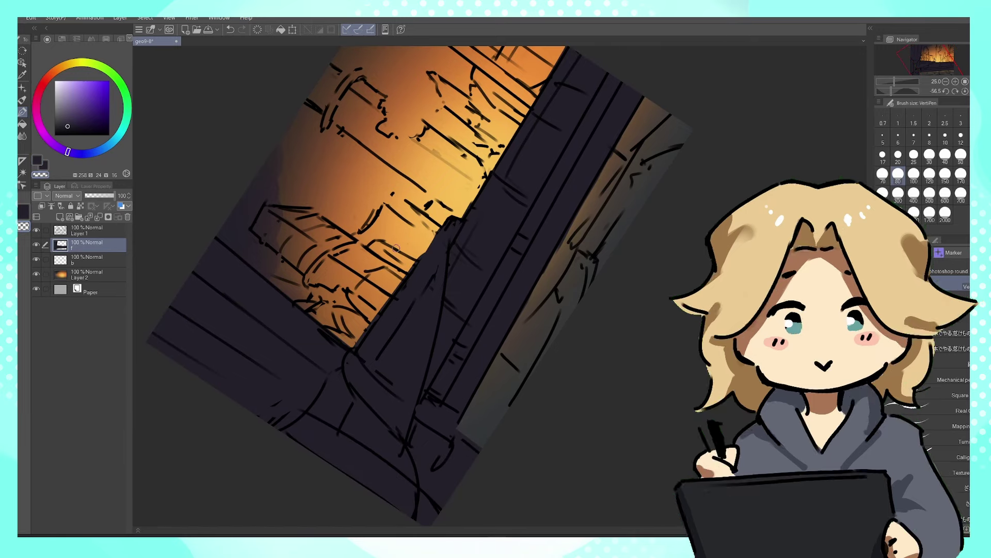
left_click(963, 91)
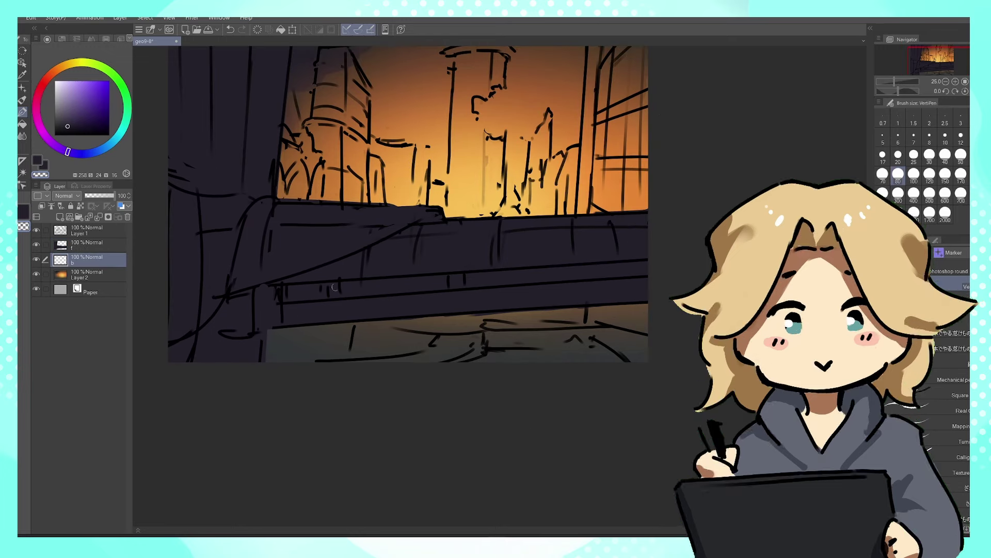
- Sample a dark blue-grey (H 210, S 7, V 22), block in the tall distant building's shaded side on layer b, and undo the last stroke
scroll(403, 310, "up", 3)
left_click(312, 469, "alt")
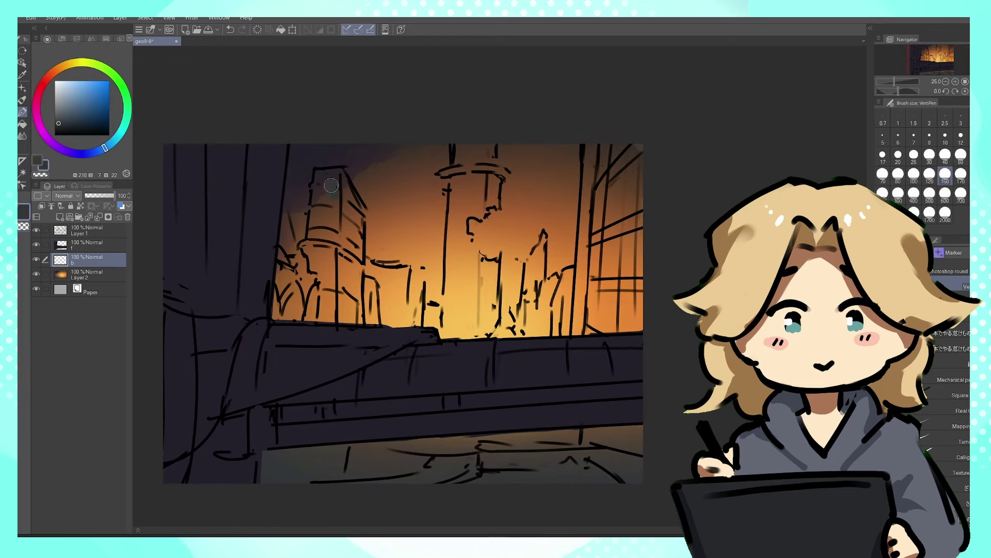
mouse_move(333, 192)
left_mouse_down()
mouse_move(326, 181)
mouse_move(318, 271)
mouse_move(310, 261)
mouse_move(302, 292)
mouse_move(292, 203)
left_mouse_up()
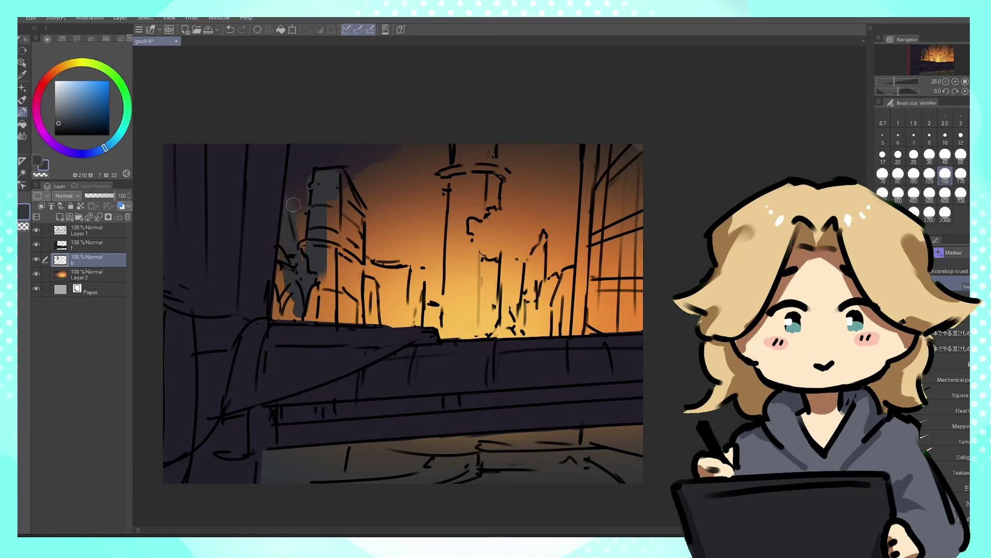
key("ctrl+z")
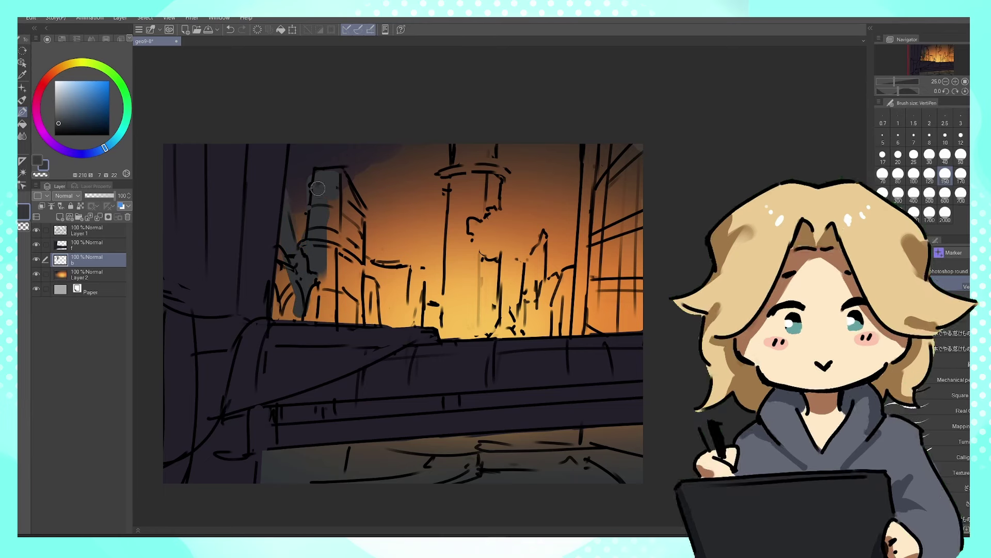
- Sample the painted grey (H 60, S 2, V 22) and fill the rest of the tall building and the small structures beside it
left_click(318, 189, "alt")
scroll(305, 218, "up", 1)
mouse_move(348, 169)
left_mouse_down()
mouse_move(376, 187)
mouse_move(357, 184)
mouse_move(374, 222)
mouse_move(361, 263)
left_mouse_up()
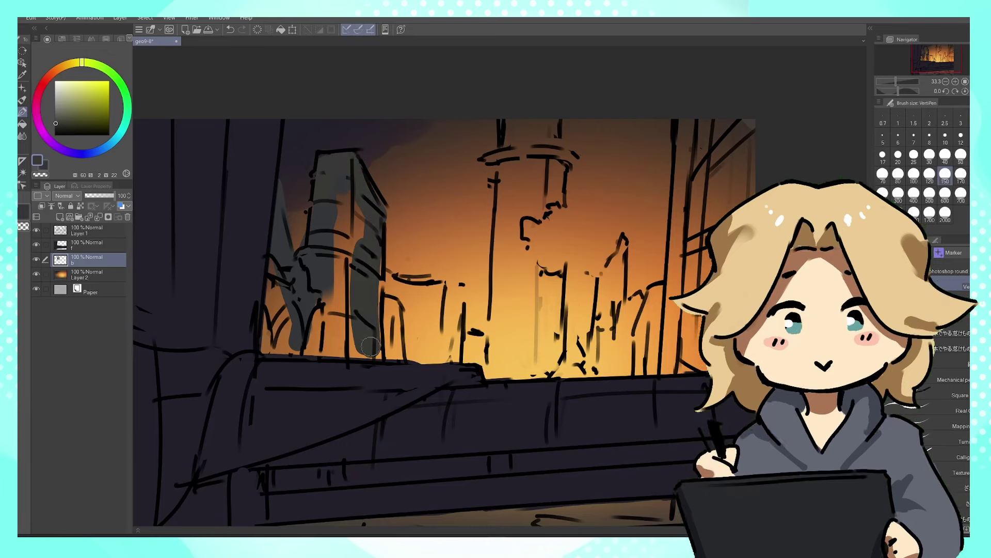
mouse_move(370, 346)
left_mouse_down()
mouse_move(377, 333)
mouse_move(352, 217)
mouse_move(342, 294)
left_mouse_up()
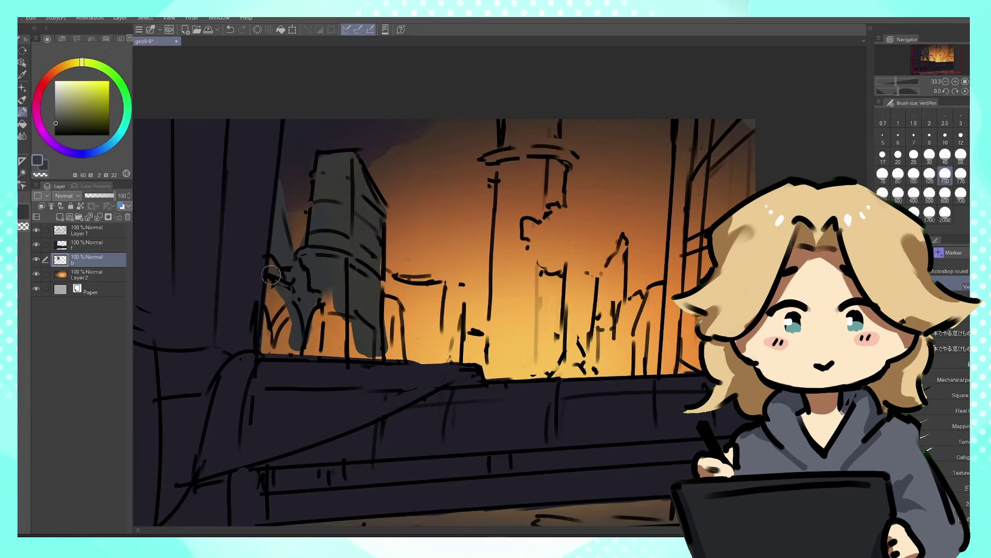
left_click_drag(271, 275, 271, 351)
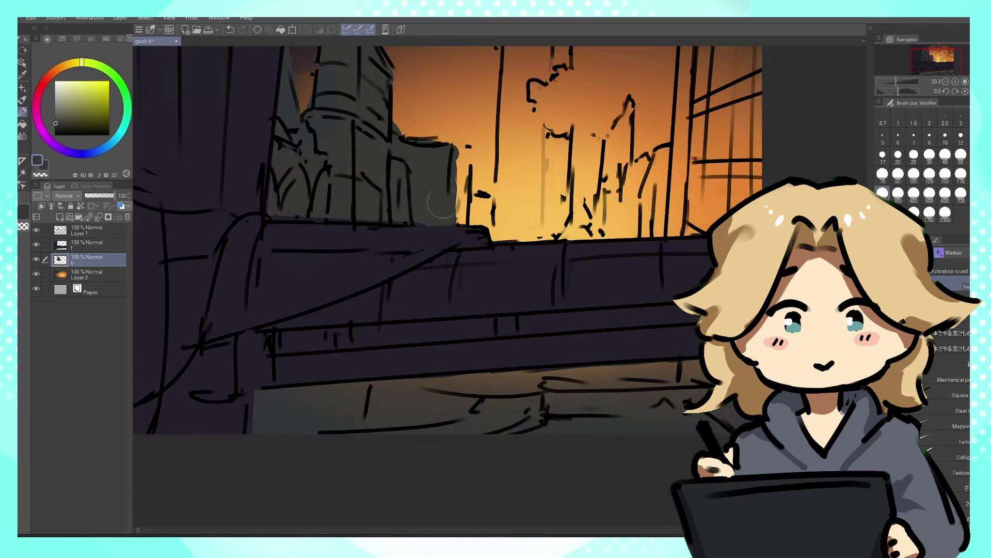
- Refine the outer edge of the low grey block beside the tall building, and sample the ground colour below the wall
left_click_drag(452, 159, 453, 217)
left_click_drag(463, 181, 437, 248)
key("c")
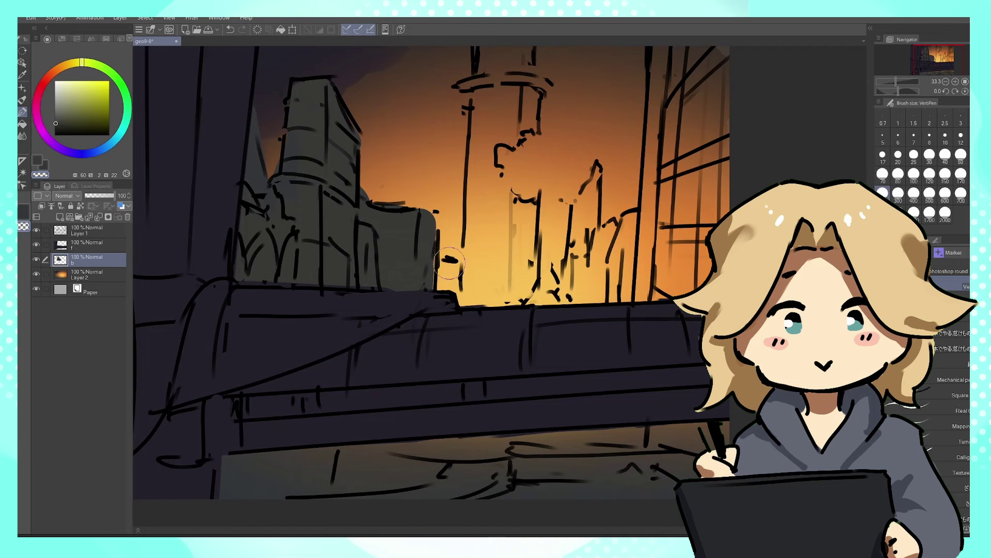
key("c")
left_click_drag(399, 383, 410, 268)
scroll(410, 267, "down", 1)
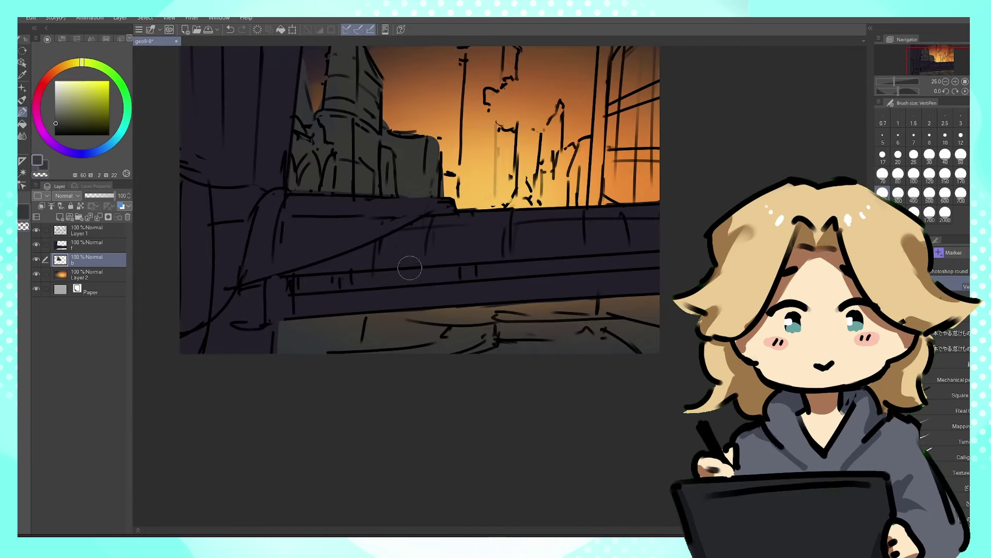
left_click(468, 335, "alt")
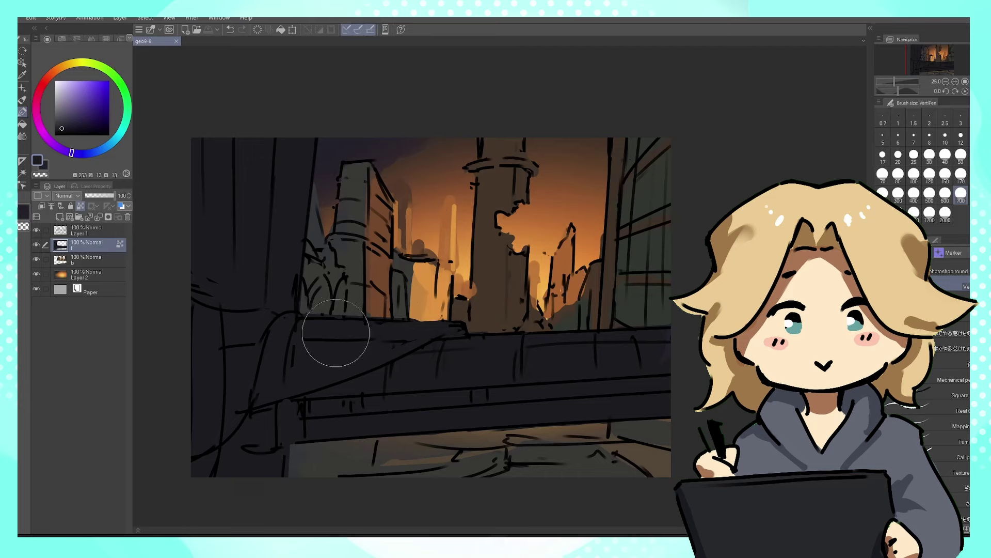
- Check the colour blocking without the line art by hiding the sketch layer and showing it again
left_click_drag(393, 277, 361, 263)
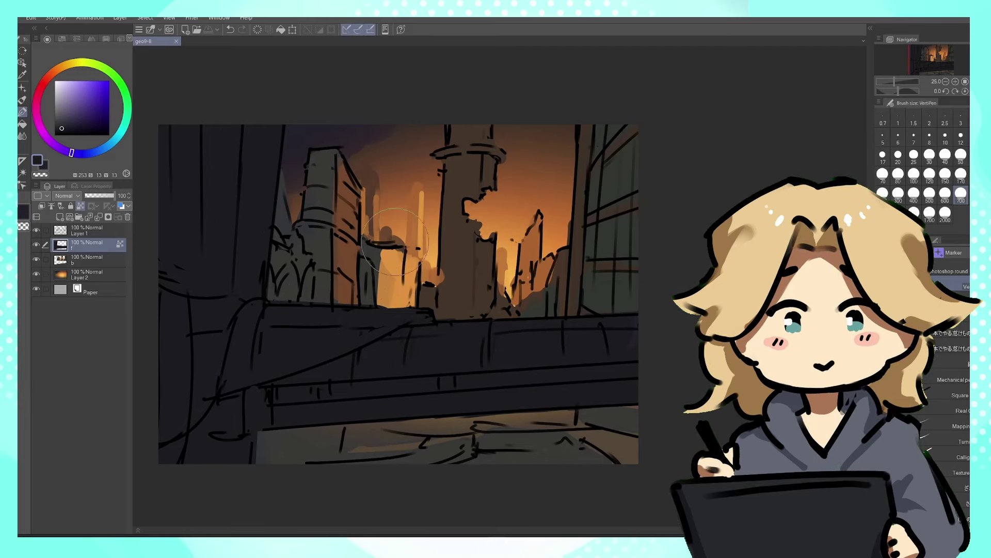
left_click_drag(465, 212, 493, 201)
scroll(509, 181, "up", 1)
scroll(493, 263, "down", 1)
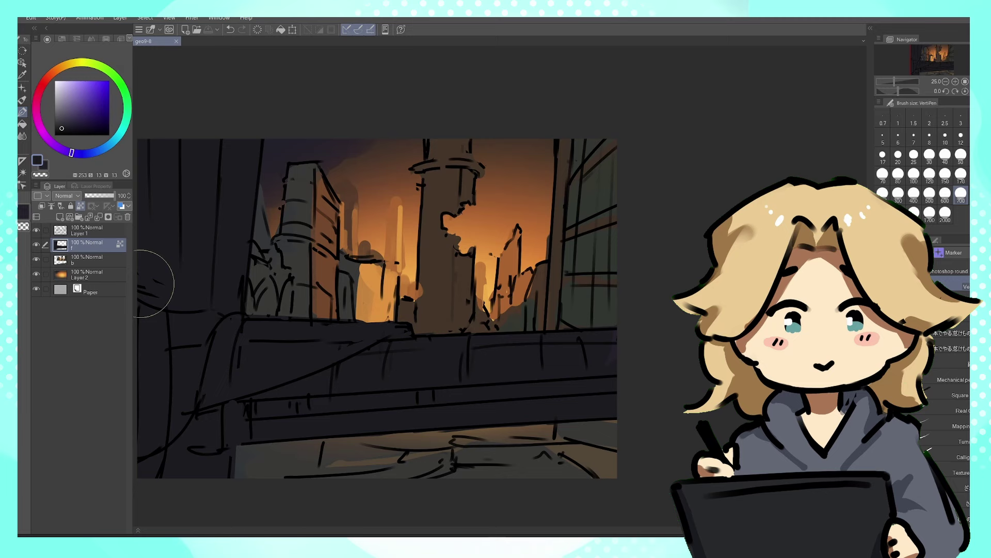
left_click(36, 230)
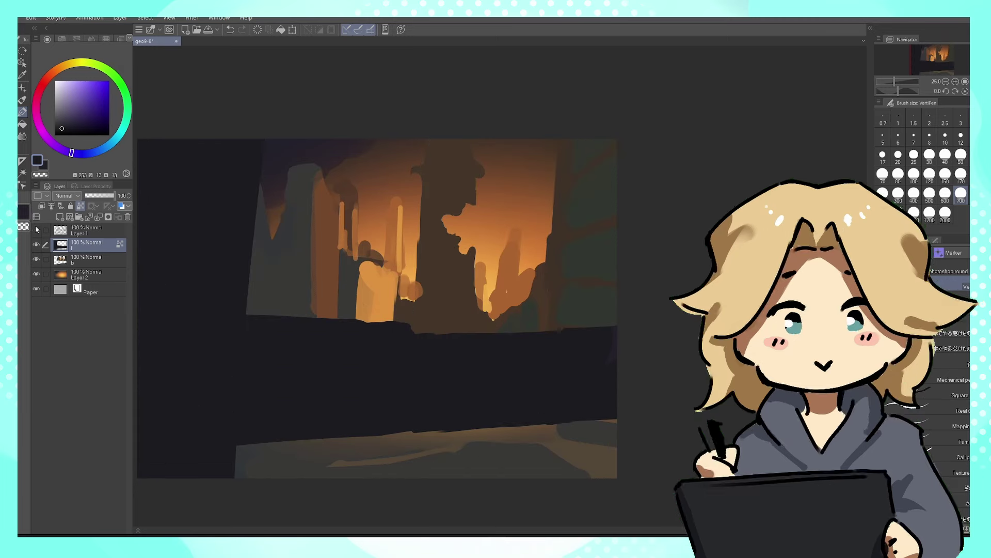
left_click(37, 230)
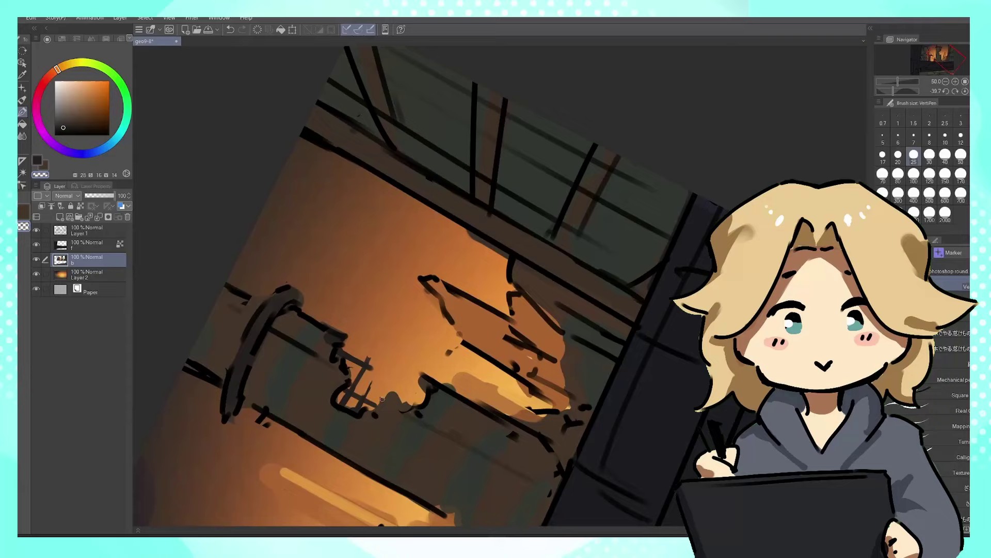
- Draw thin exposed framework in the central tower's lower break with a dark brown (H 28, S 16, V 14) at brush size 25
mouse_move(416, 378)
left_mouse_down()
mouse_move(384, 331)
mouse_move(396, 218)
left_mouse_up()
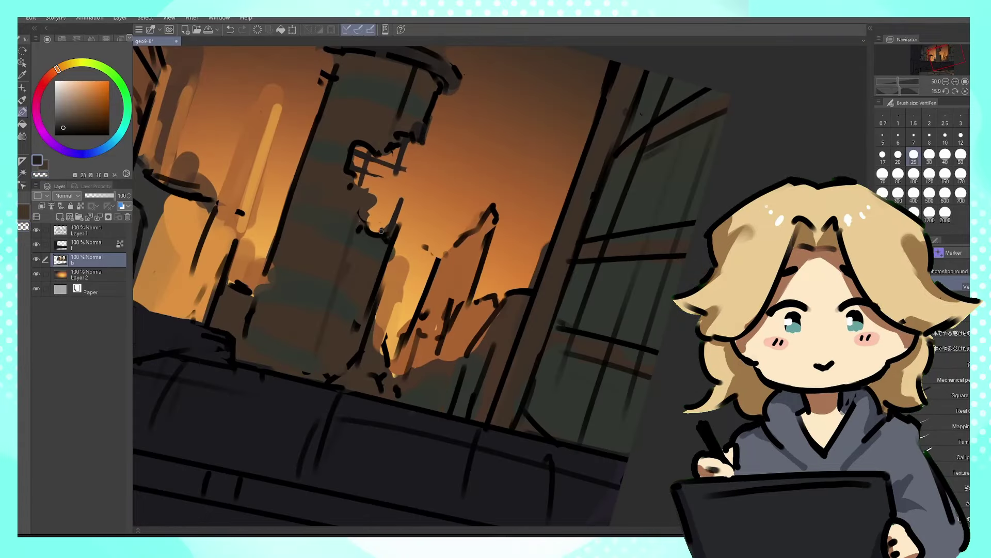
key("c")
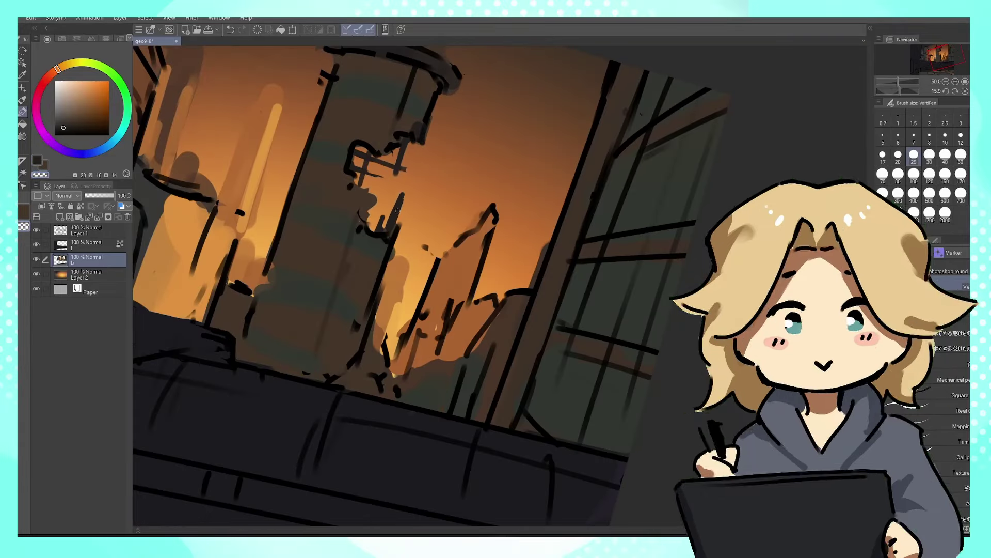
key("c")
left_click_drag(416, 145, 389, 210)
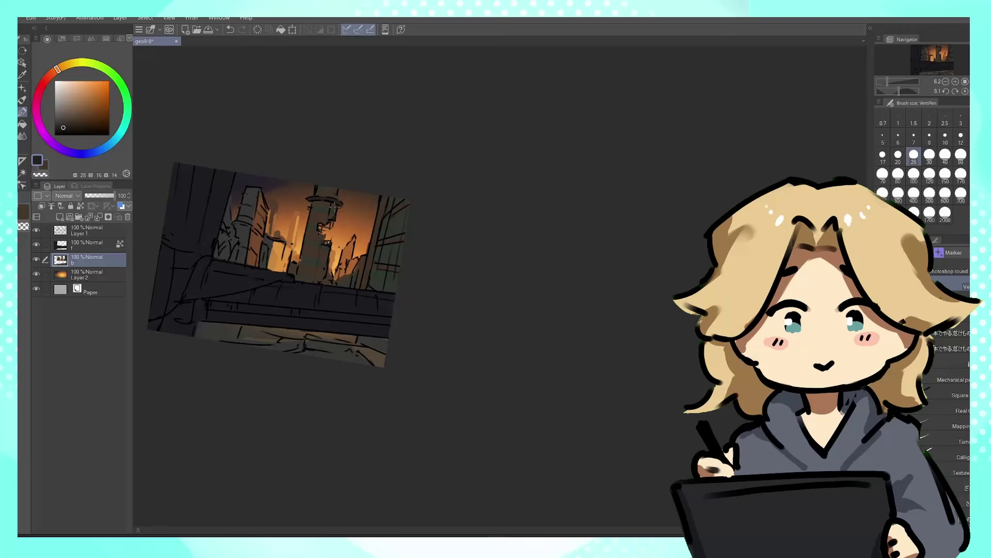
scroll(300, 203, "up", 4)
left_click(965, 91)
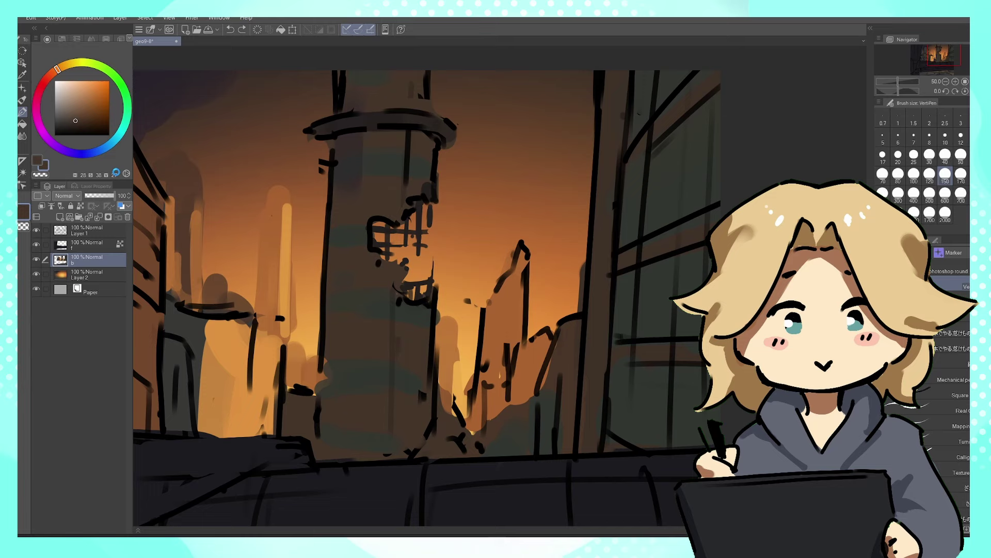
- Sample orange from the sky (H 26, S 73, V 73) and paint light on the central tower, undoing and redoing the first stroke
scroll(227, 187, "down", 6)
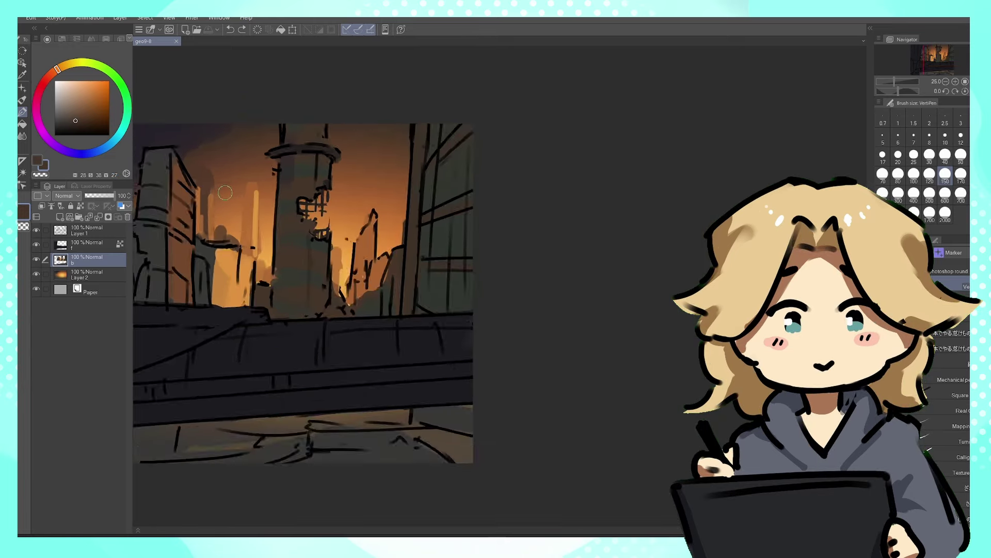
left_click_drag(317, 230, 434, 255)
scroll(401, 235, "up", 5)
left_click_drag(398, 127, 368, 169)
scroll(368, 170, "up", 1)
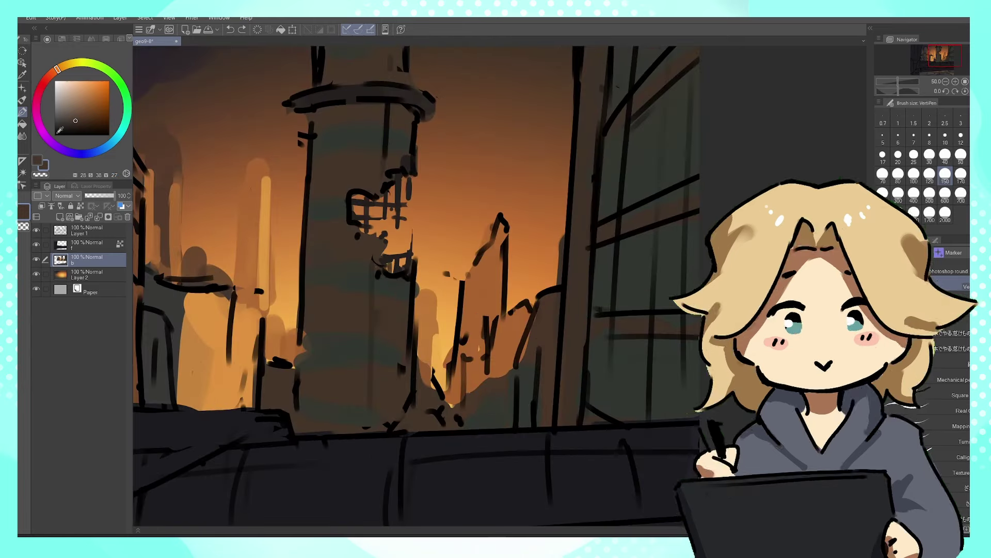
left_click(423, 217, "alt")
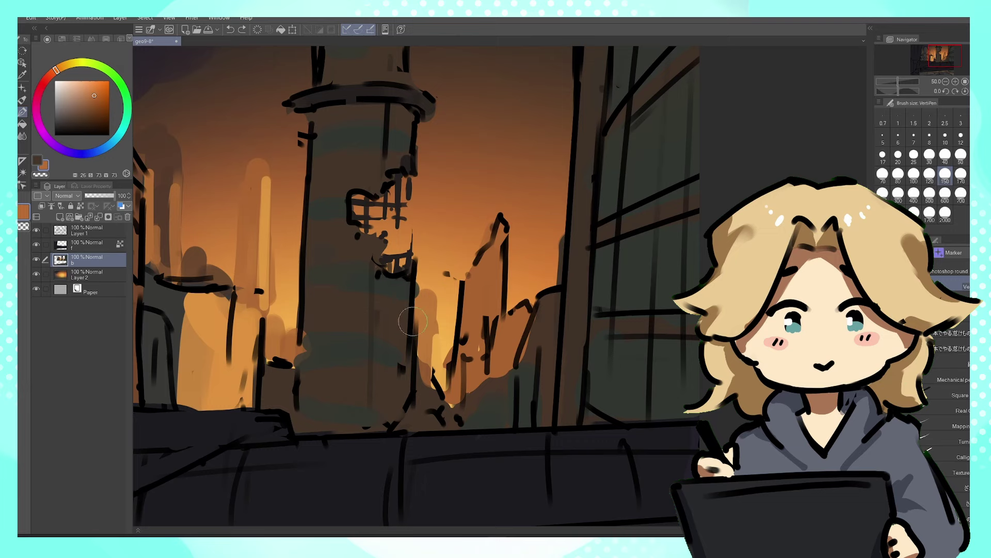
left_click_drag(387, 282, 390, 429)
key("ctrl+z")
left_click_drag(383, 310, 395, 341)
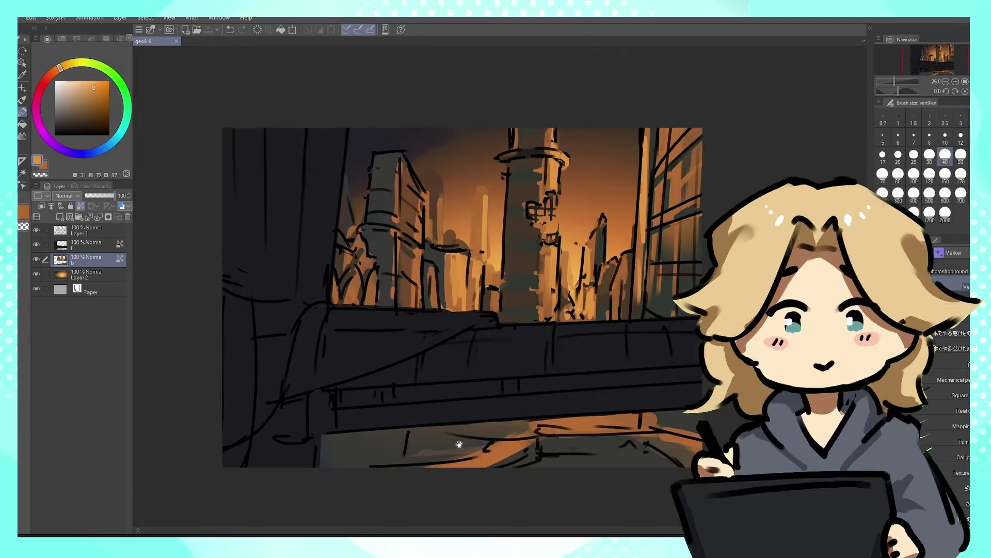
- Select the foreground layer f and sample its near-black purple (H 255, S 12, V 13)
left_click_drag(459, 444, 418, 381)
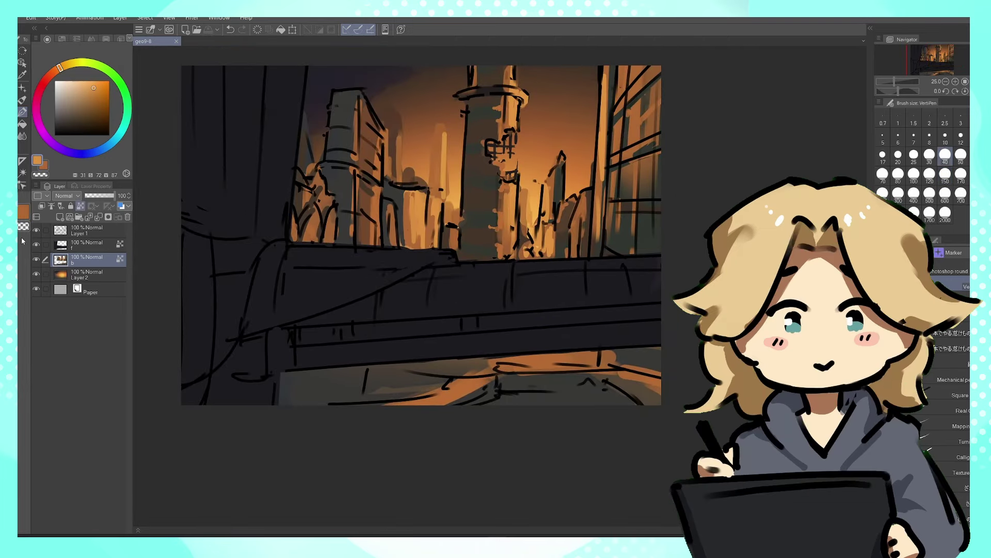
left_click(93, 247)
left_click(277, 118, "alt")
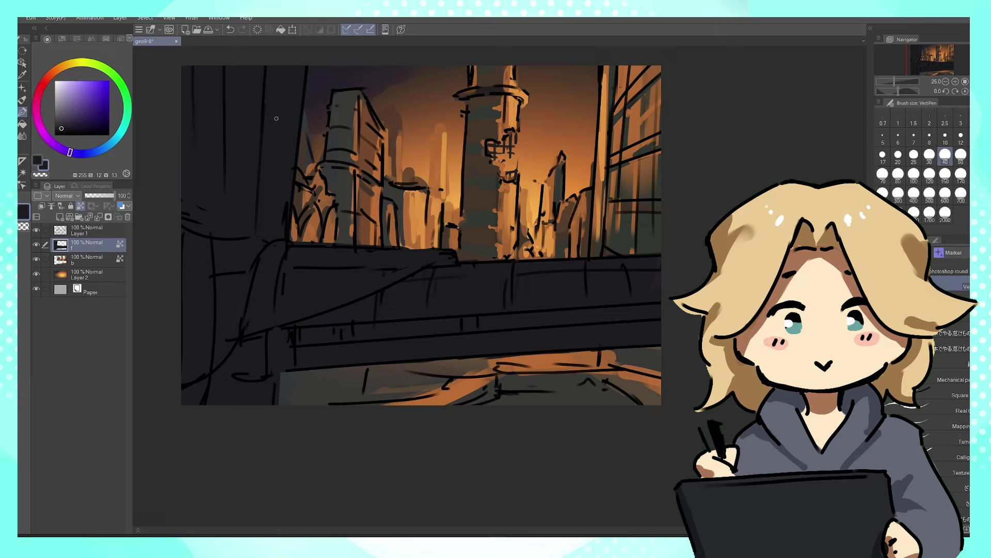
left_click_drag(318, 315, 339, 359)
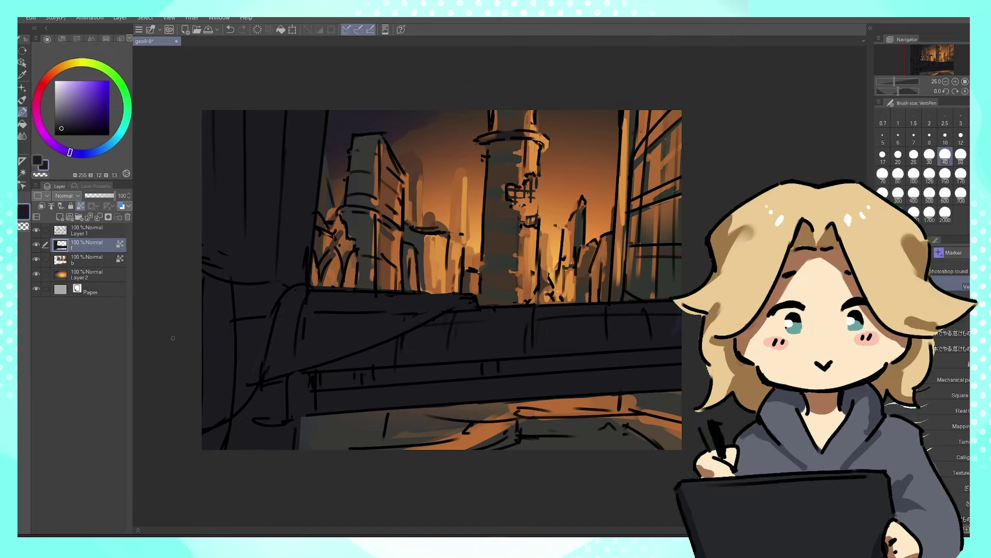
scroll(342, 269, "up", 1)
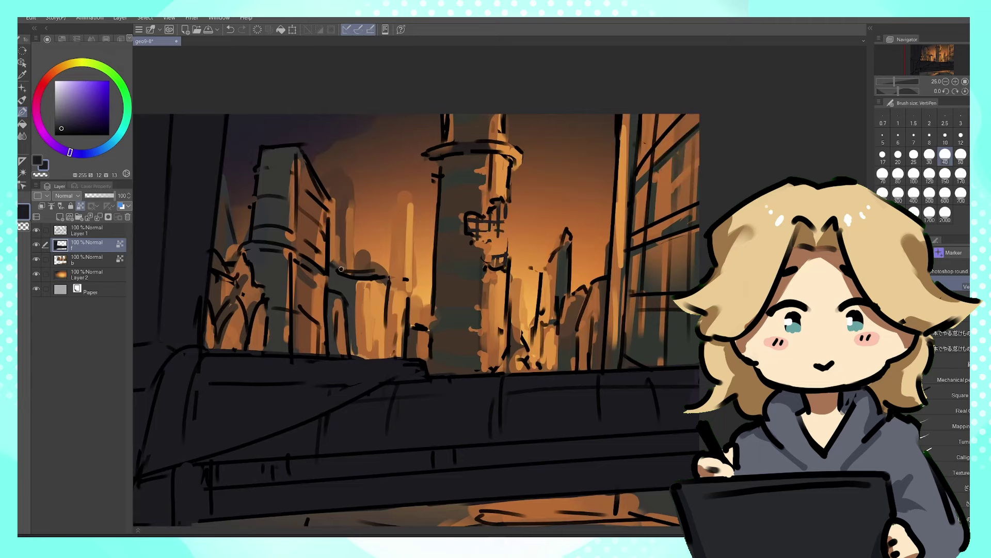
- Shade the central tower's dark side on layer b with a sampled dark green (H 110, S 11, V 21) at brush size 50
left_click(98, 259)
scroll(500, 223, "up", 1)
left_click(453, 181, "alt")
scroll(454, 182, "up", 1)
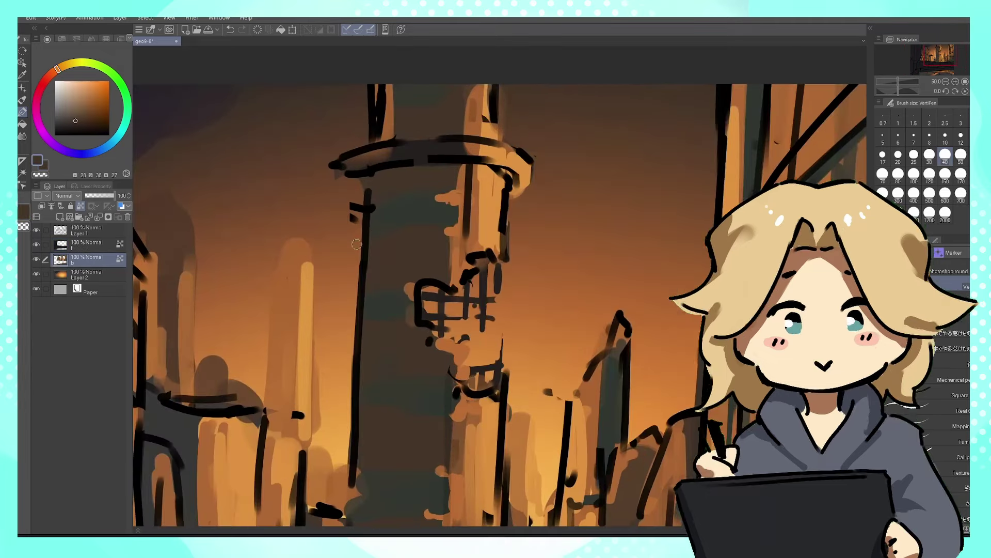
left_click(961, 154)
left_click(397, 233, "alt")
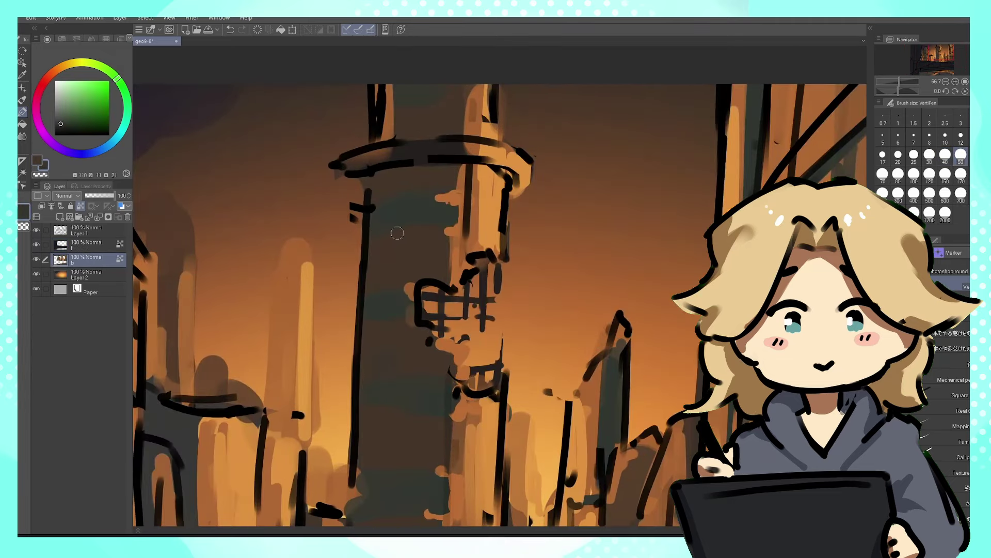
mouse_move(435, 241)
left_mouse_down()
mouse_move(437, 356)
mouse_move(476, 374)
left_mouse_up()
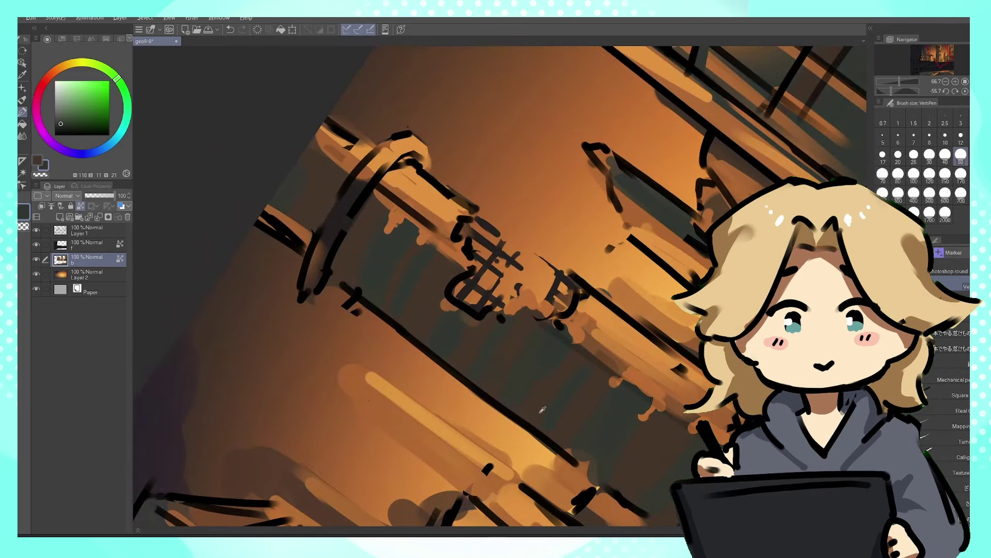
left_click_drag(564, 447, 540, 364)
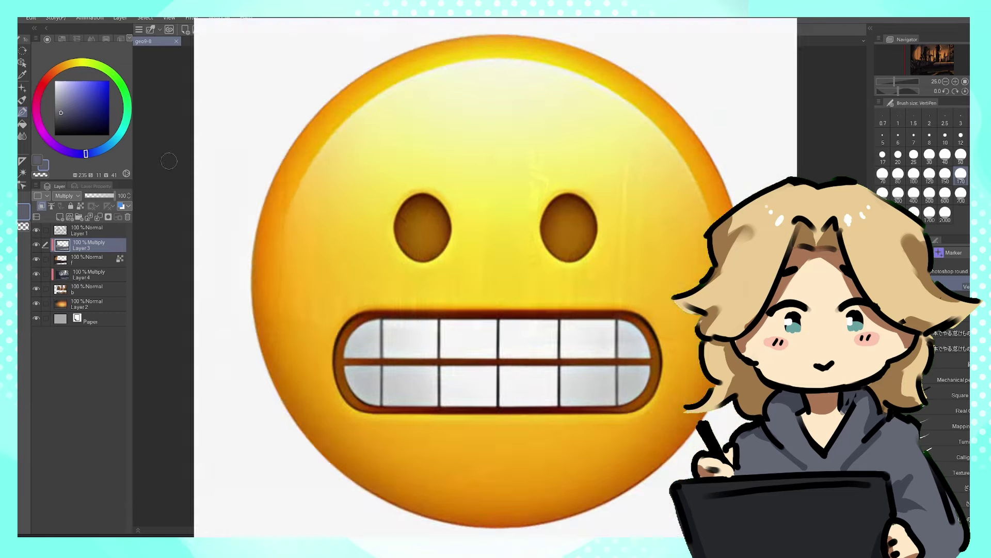
- Add a new raster layer directly above the Multiply layer named Layer 4
left_click(87, 274)
left_click(69, 217)
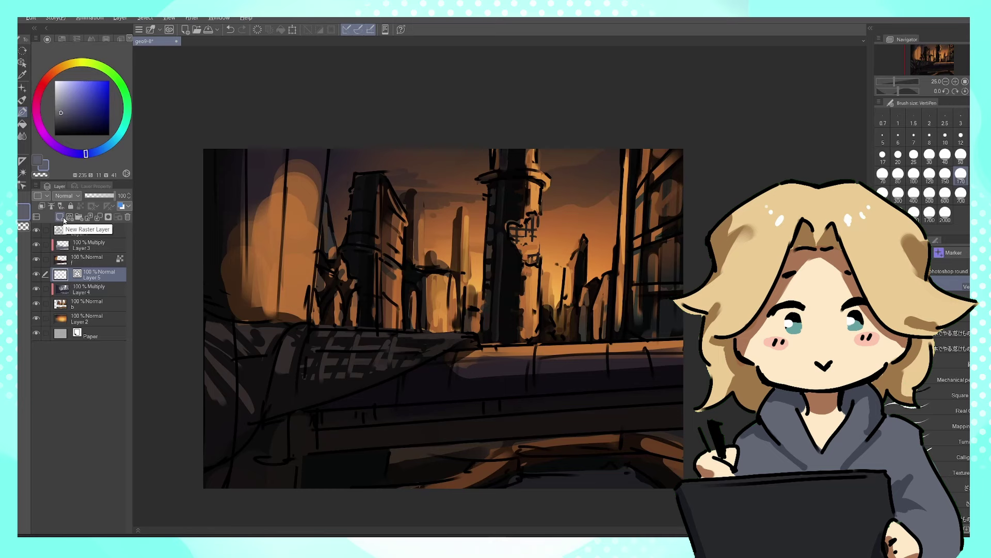
- Undo the new layer, pick a muted blue (H 230, S 27, V 51) for the Soft airbrush, and re-add a raster layer above Multiply Layer 4
key("ctrl+z")
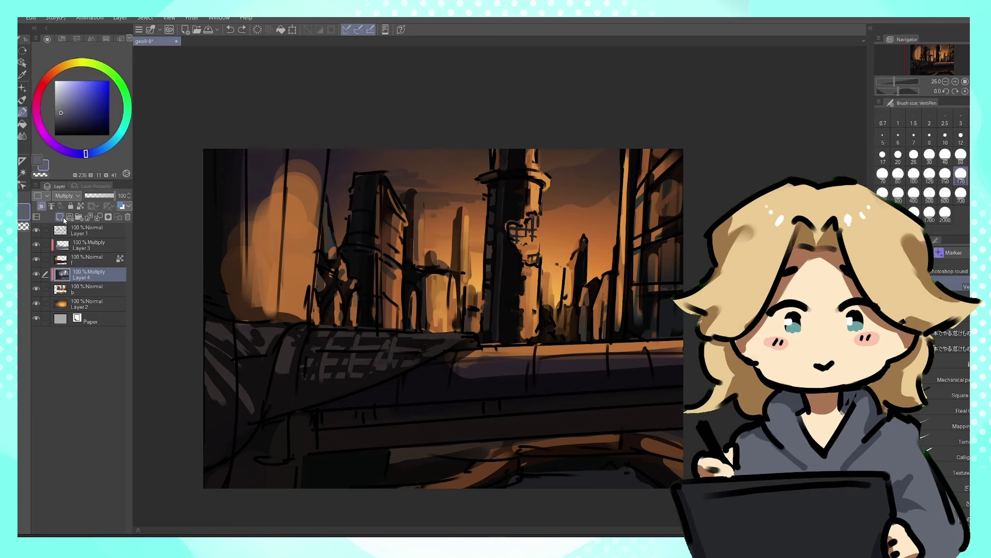
left_click(69, 107)
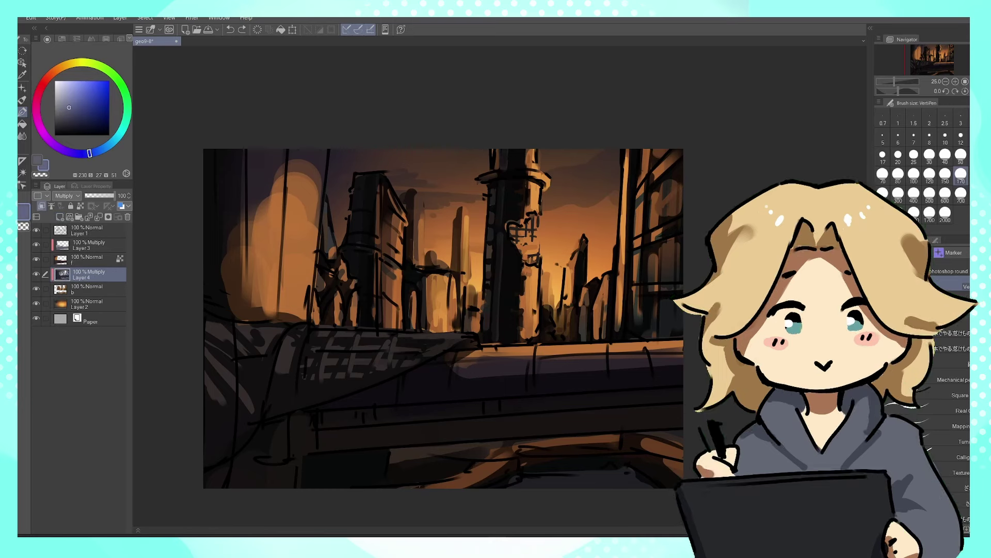
key("b")
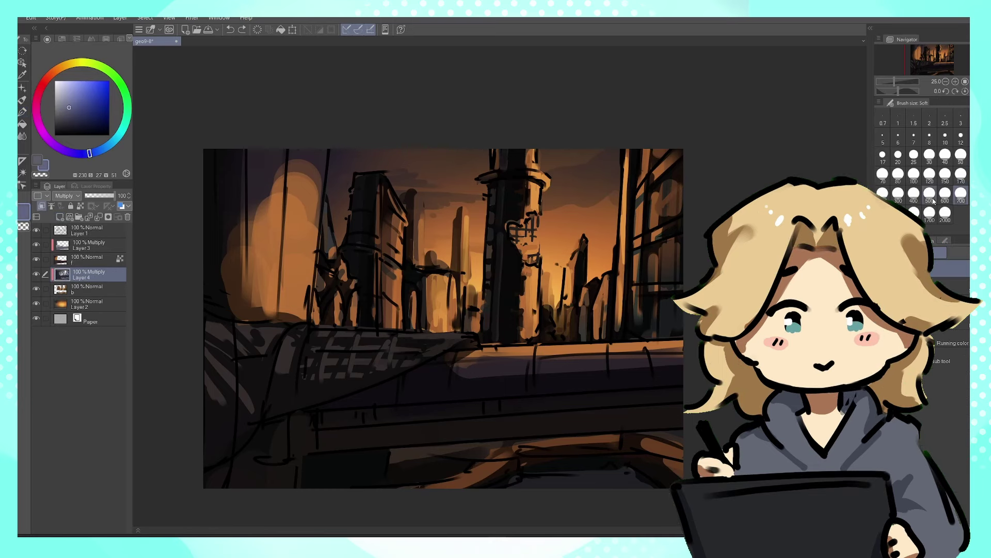
left_click(61, 217)
key("ctrl+minus")
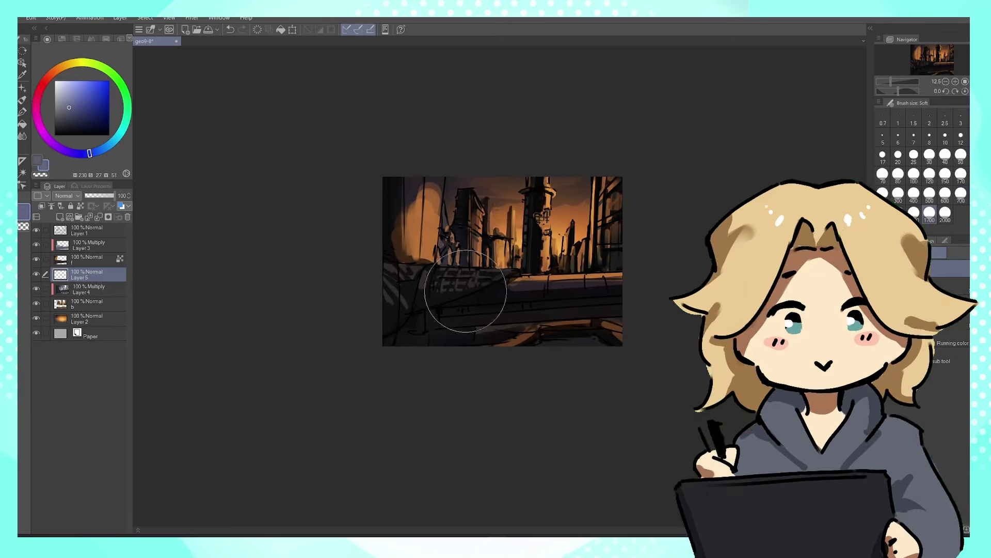
key("ctrl+z")
- Hide the colour and shading layers so that only the line art shows over the paper
left_click(83, 245)
left_click(36, 275)
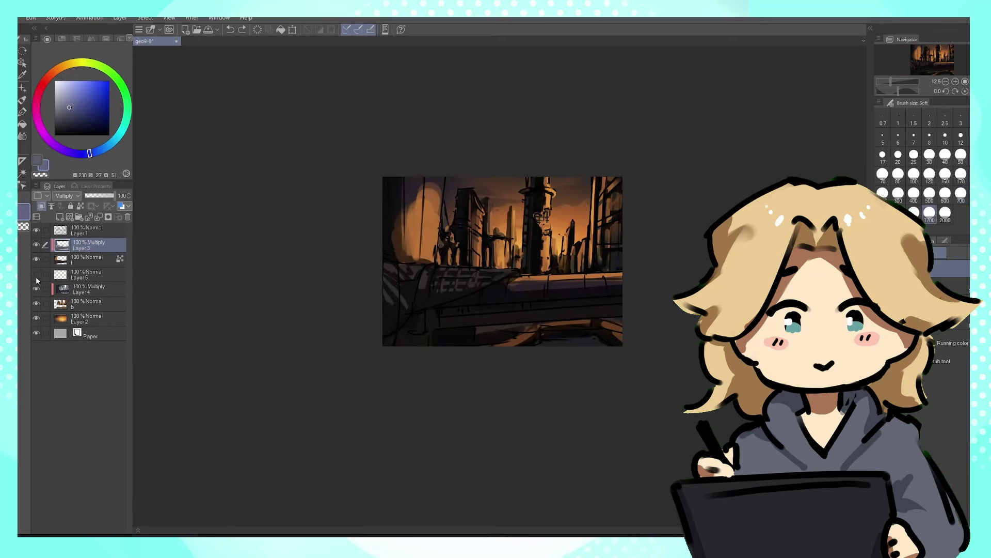
left_click_drag(37, 294, 36, 318)
left_click(38, 259)
key("ctrl+plus")
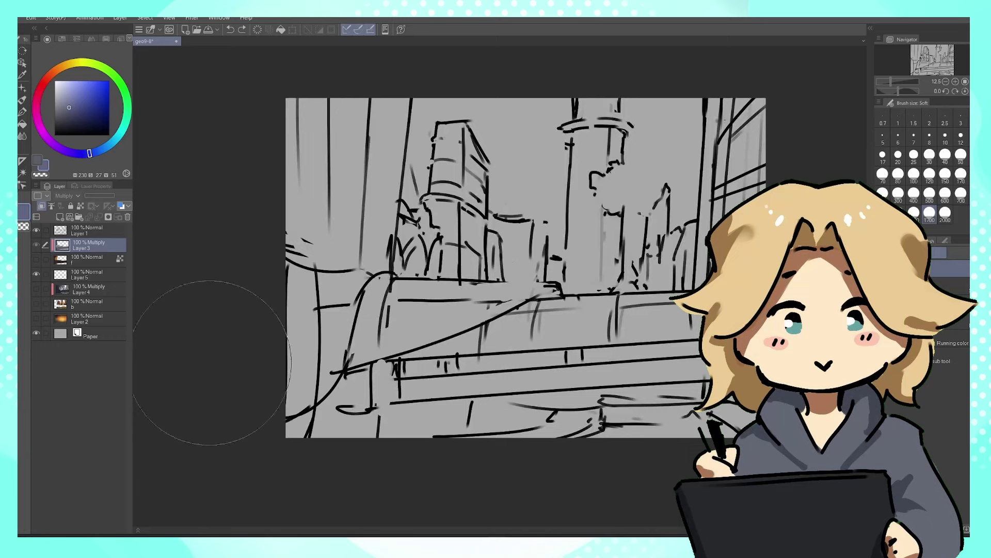
- On Layer 1, outline the background buildings' line art with a polyline selection along the tall foreground structure's edge
left_click(71, 229)
key("m")
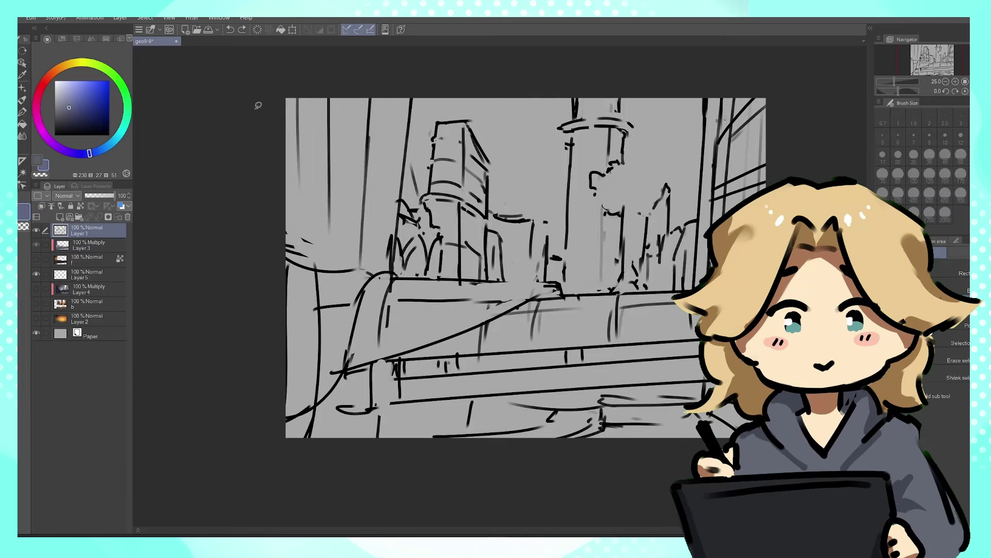
mouse_move(249, 100)
left_mouse_down()
mouse_move(417, 54)
mouse_move(416, 111)
left_mouse_up()
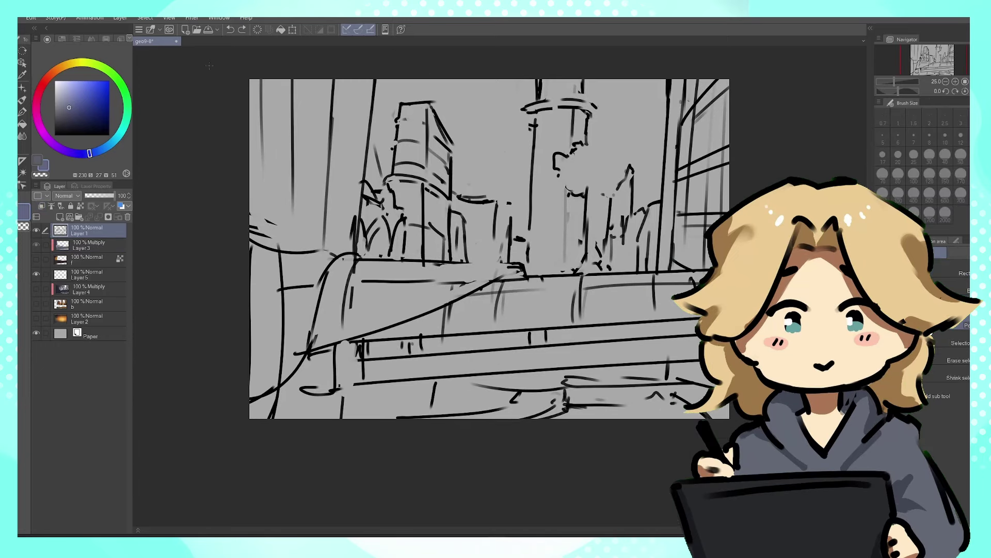
left_click(211, 66)
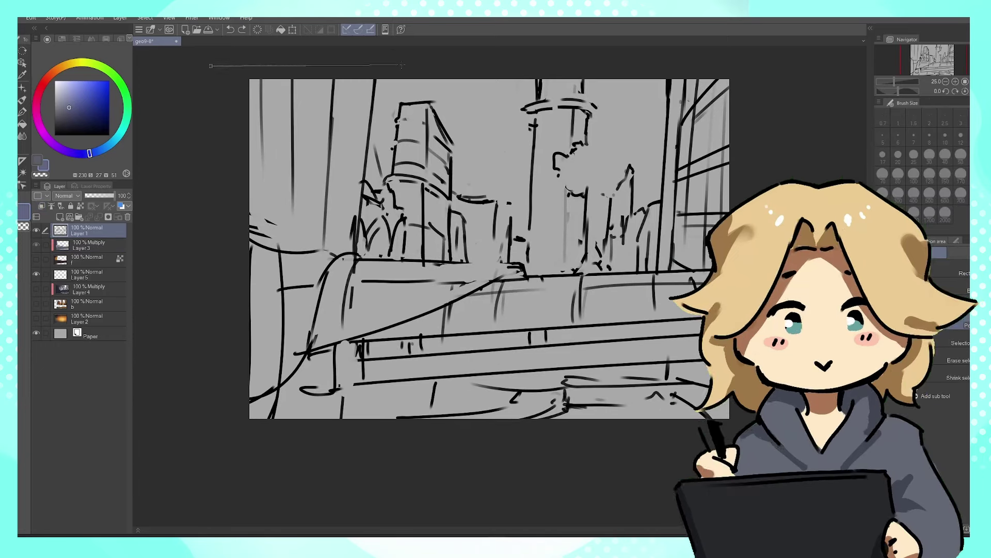
left_click(381, 77)
left_click(359, 252)
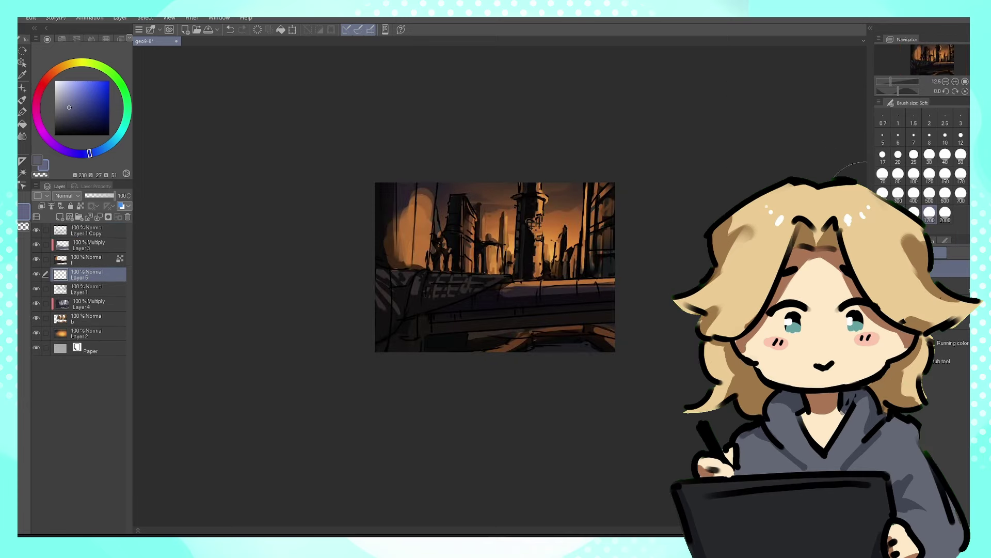
- Airbrush blue haze across the lower part of the city, and pick a lighter blue (H 230, S 41, V 67) for the marker brush on Layer 5
mouse_move(379, 276)
left_mouse_down()
mouse_move(505, 301)
mouse_move(583, 193)
left_mouse_up()
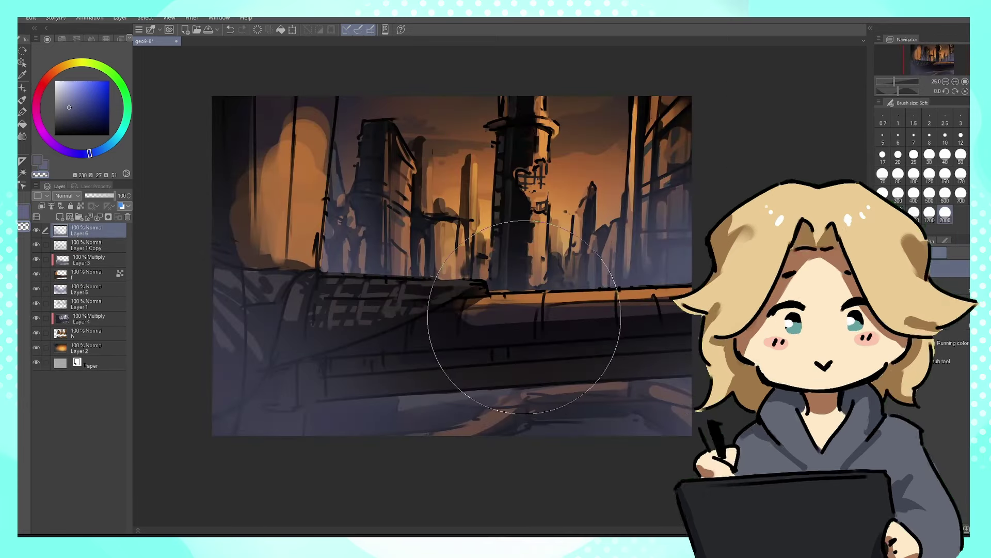
left_click(88, 288)
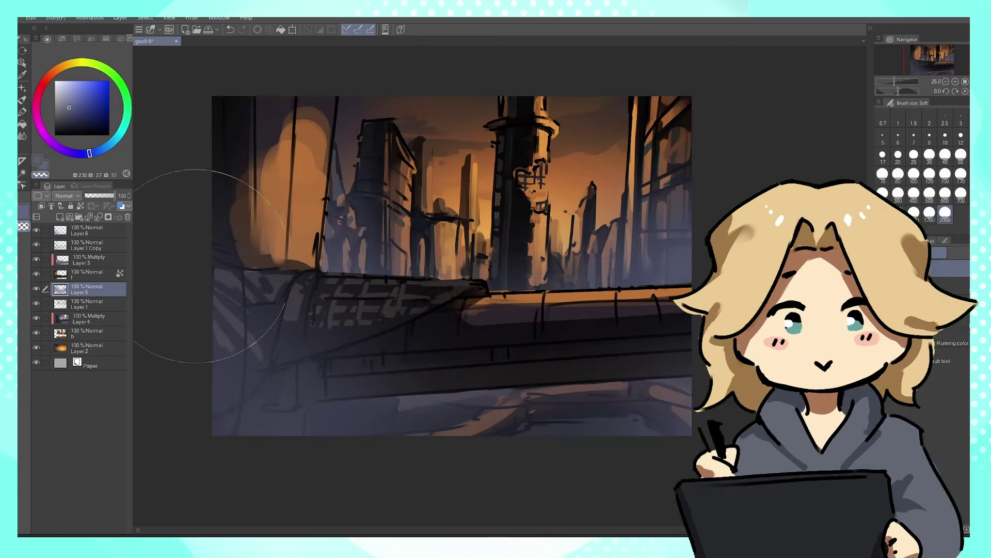
left_click(77, 99)
key("p")
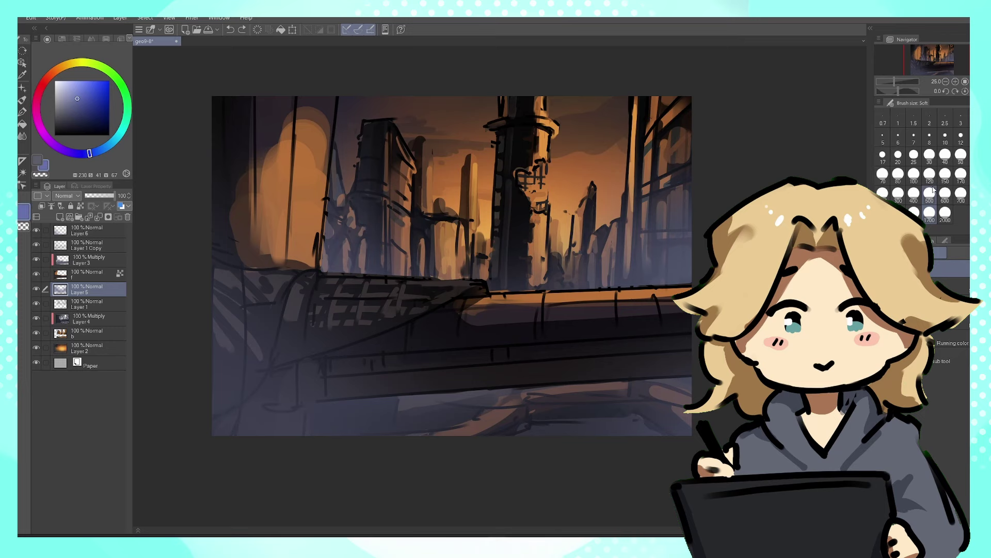
scroll(193, 276, "down", 2)
key("ctrl+s")
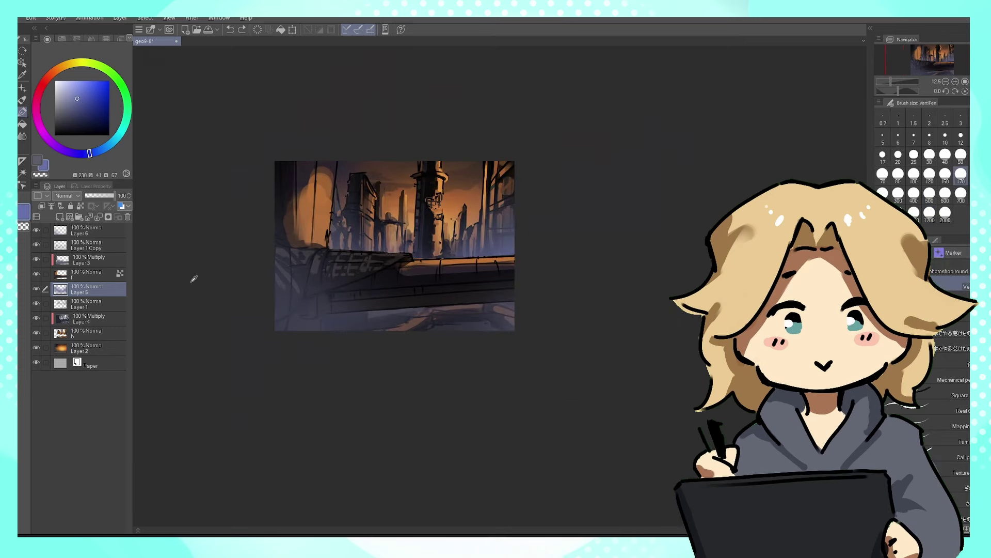
scroll(386, 231, "up", 2)
left_click_drag(471, 314, 560, 362)
scroll(560, 362, "up", 1)
scroll(459, 315, "down", 1)
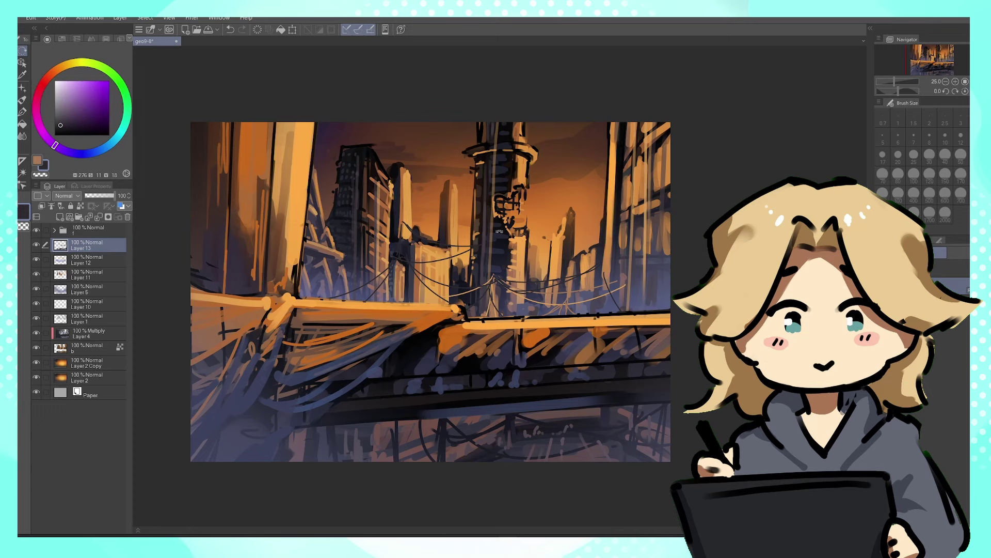
- Swap to the muted orange (H 25, S 49, V 66) on Layer 13 and undo the last stroke
left_click_drag(405, 408, 373, 382)
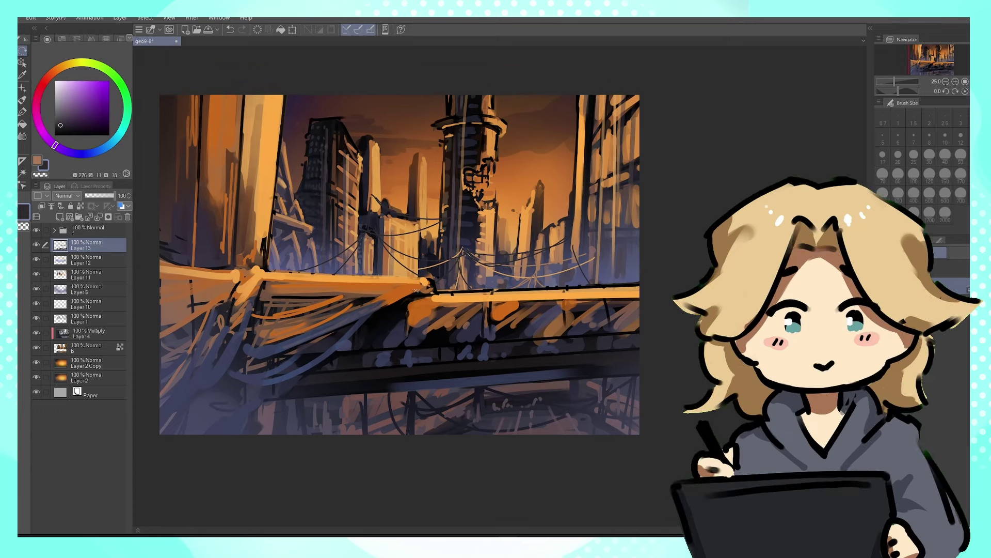
left_click_drag(357, 166, 440, 201)
key("ctrl+plus")
key("x")
key("ctrl+z")
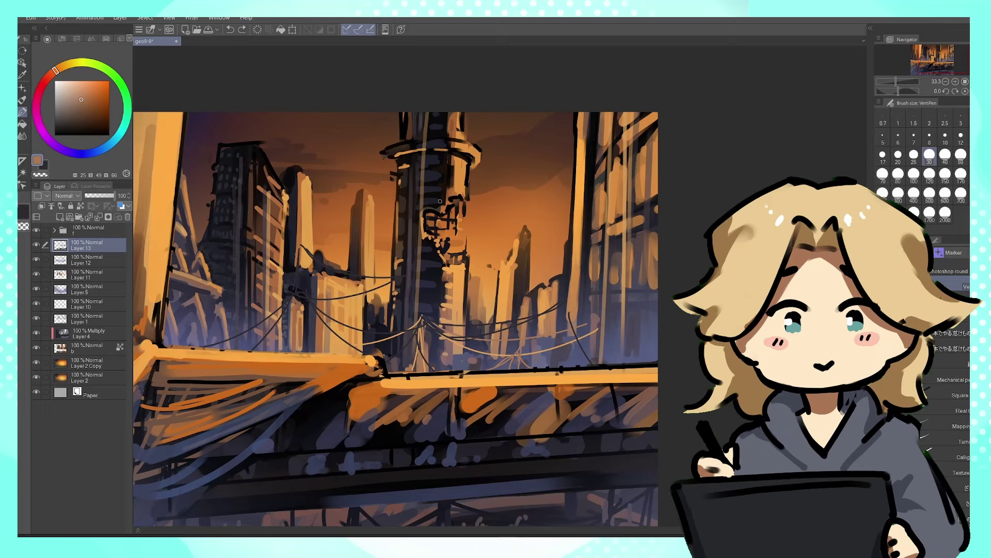
scroll(528, 266, "down", 3)
left_click_drag(531, 300, 523, 243)
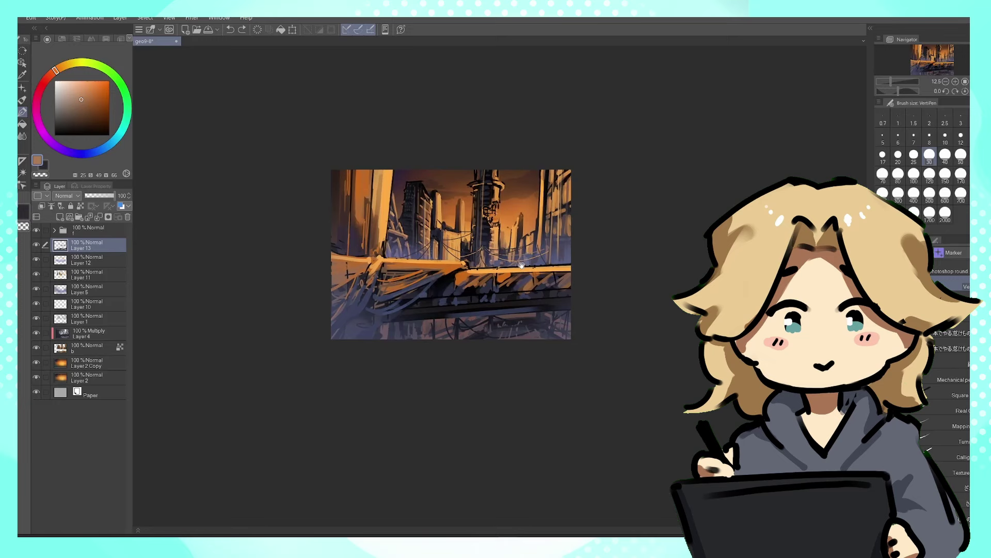
scroll(525, 275, "up", 2)
left_click_drag(424, 231, 425, 252)
left_click_drag(286, 381, 402, 344)
- Add a raster layer above the topmost folder, undo a trial stroke on it, and sample a colour from the painting
left_click(58, 233)
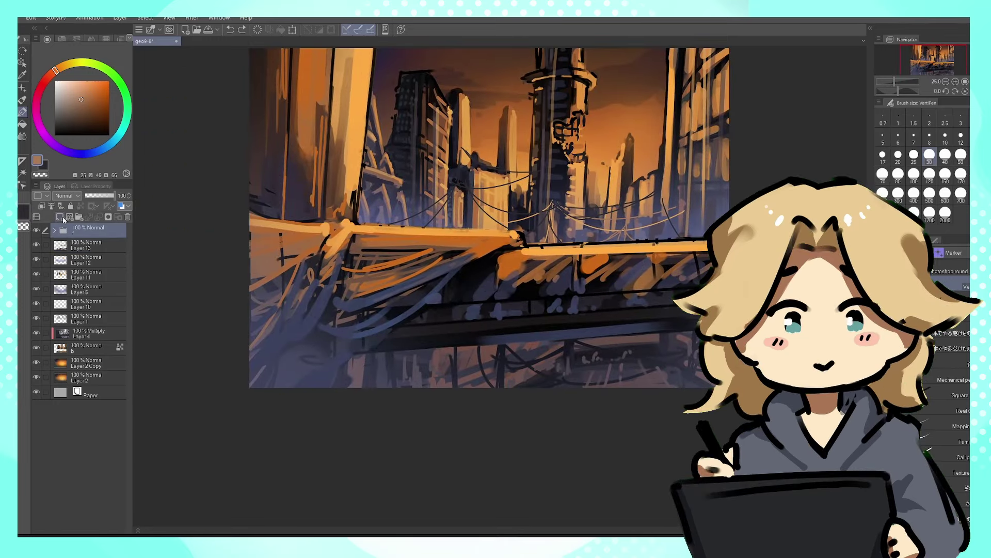
left_click(60, 217)
scroll(308, 346, "up", 2)
mouse_move(309, 341)
left_mouse_down()
mouse_move(325, 356)
mouse_move(222, 362)
left_mouse_up()
key("ctrl+z")
scroll(308, 346, "down", 2)
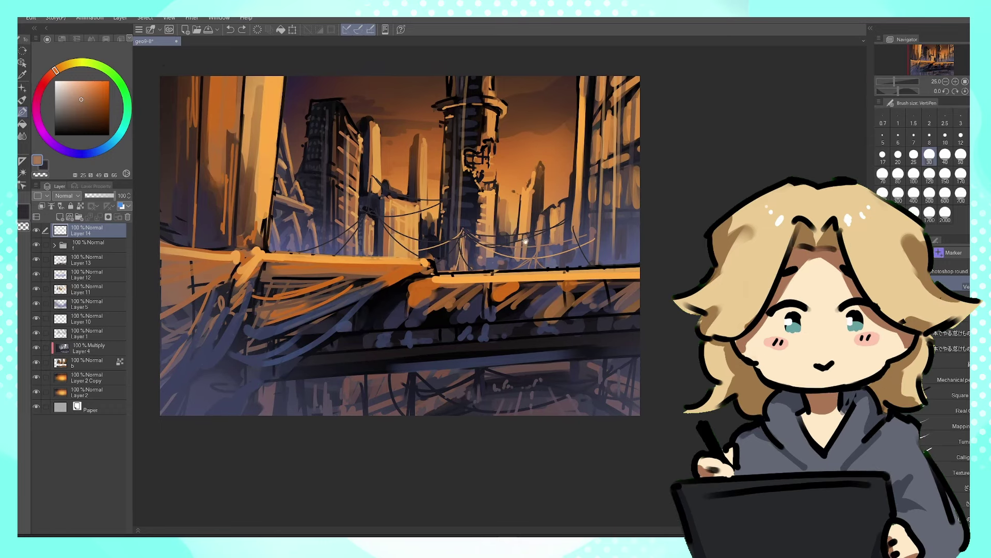
scroll(491, 207, "up", 2)
left_click(494, 187, "alt")
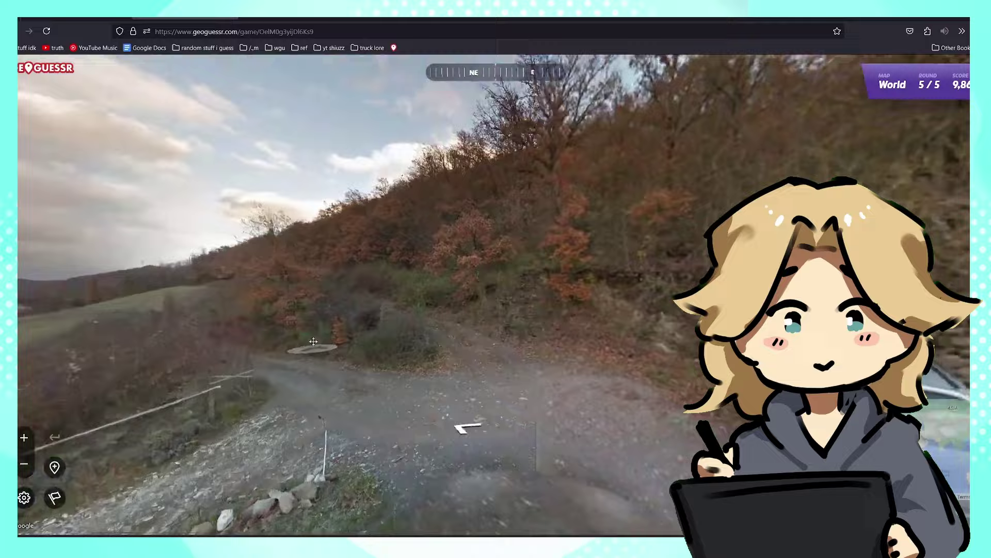
- Switch to GeoGuessr, move up the gravel road, and capture a screenshot of the southwest view toward the house and parked car
left_click_drag(313, 341, 294, 350)
left_click_drag(593, 331, 345, 383)
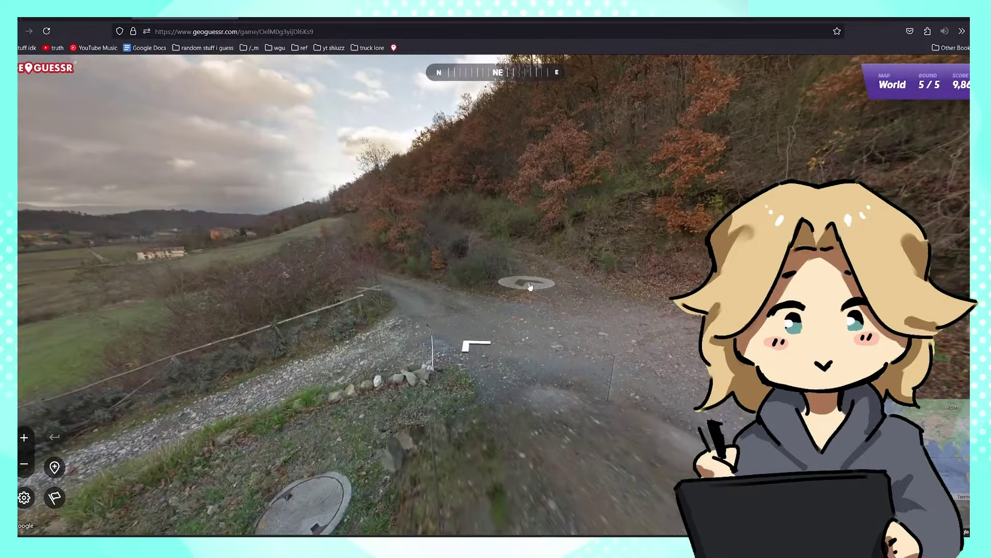
left_click(530, 288)
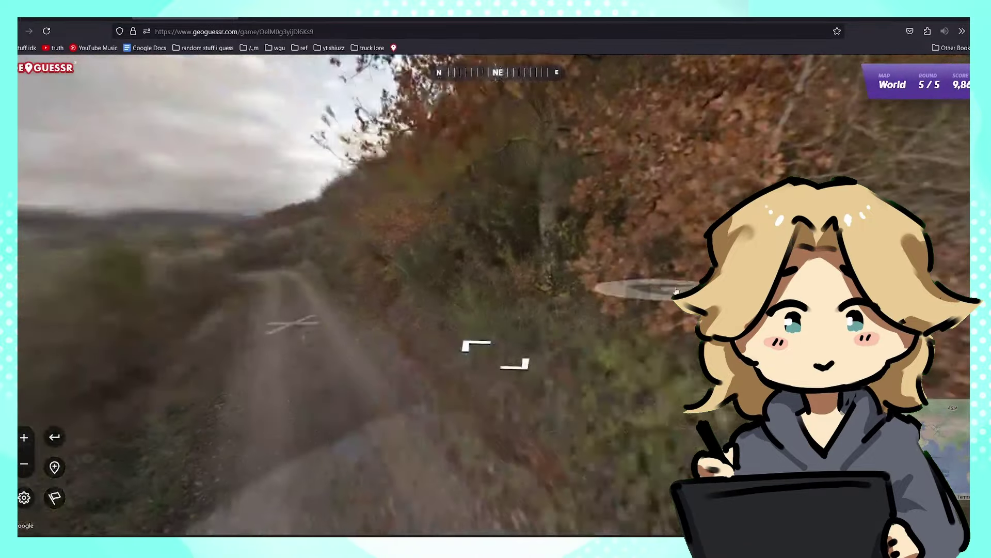
key("r")
key("super+shift+s")
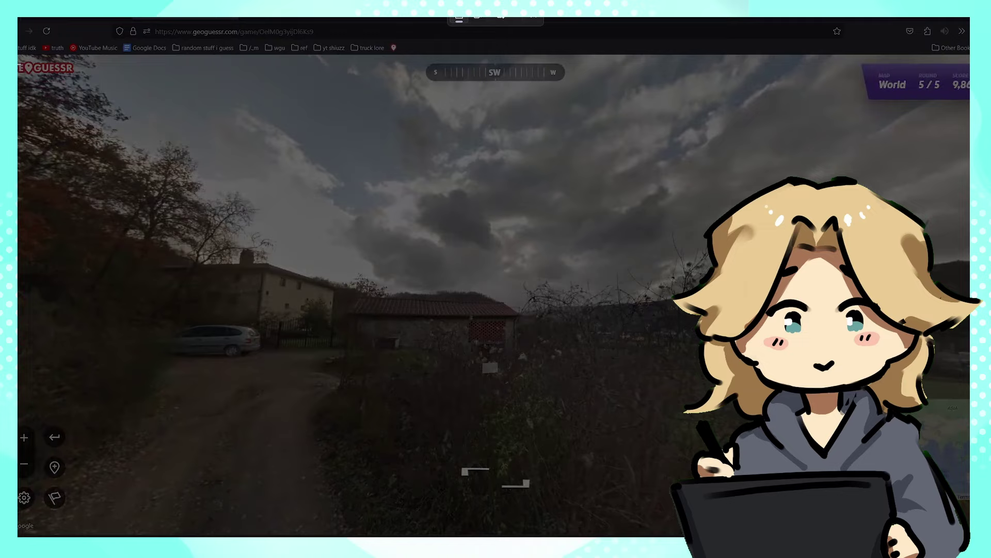
left_click_drag(19, 58, 970, 505)
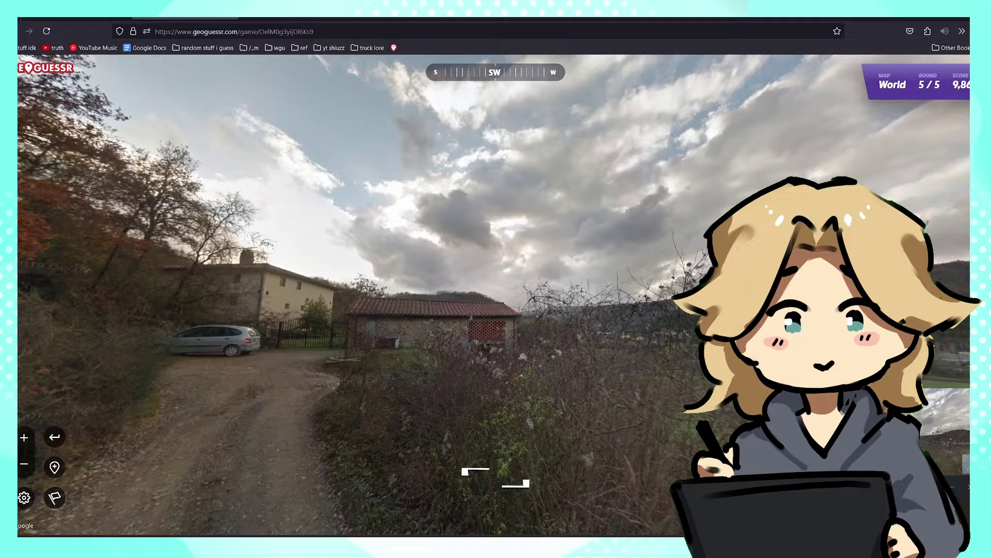
- Move farther along the dirt road and capture a screenshot of the west-facing view over the green valley
left_click_drag(723, 320, 485, 310)
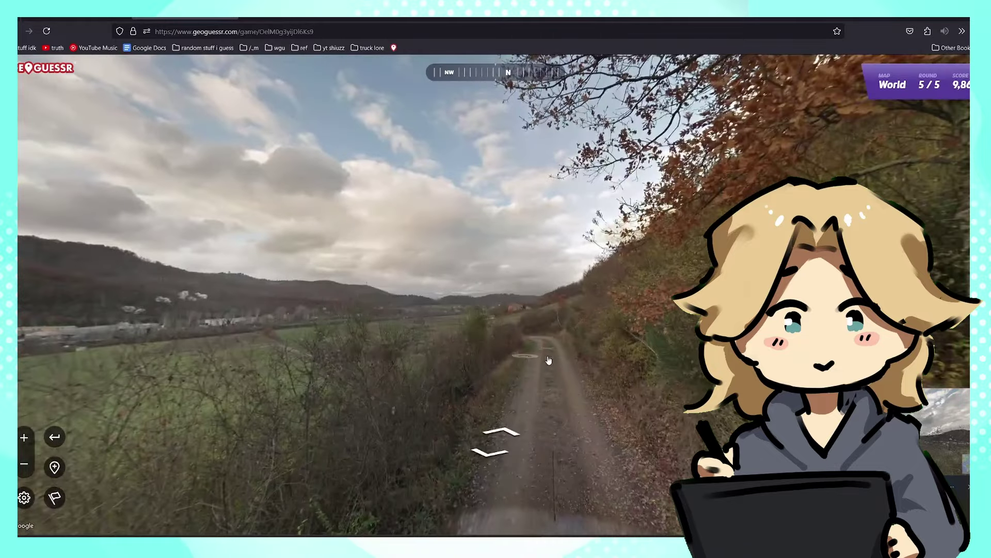
left_click(542, 355)
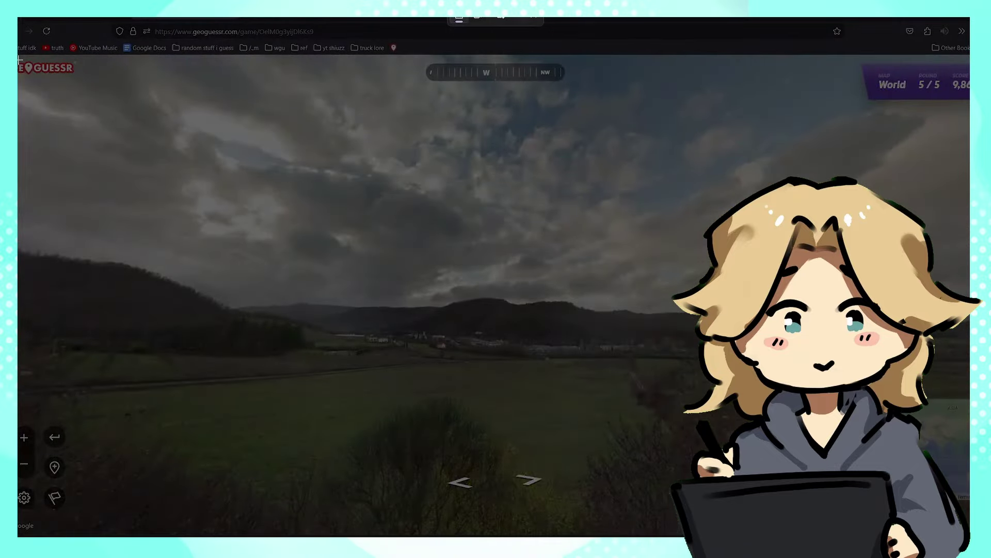
left_click_drag(18, 60, 970, 535)
- Place the round 5 guess in the far north of North America on the map and submit it
mouse_move(950, 450)
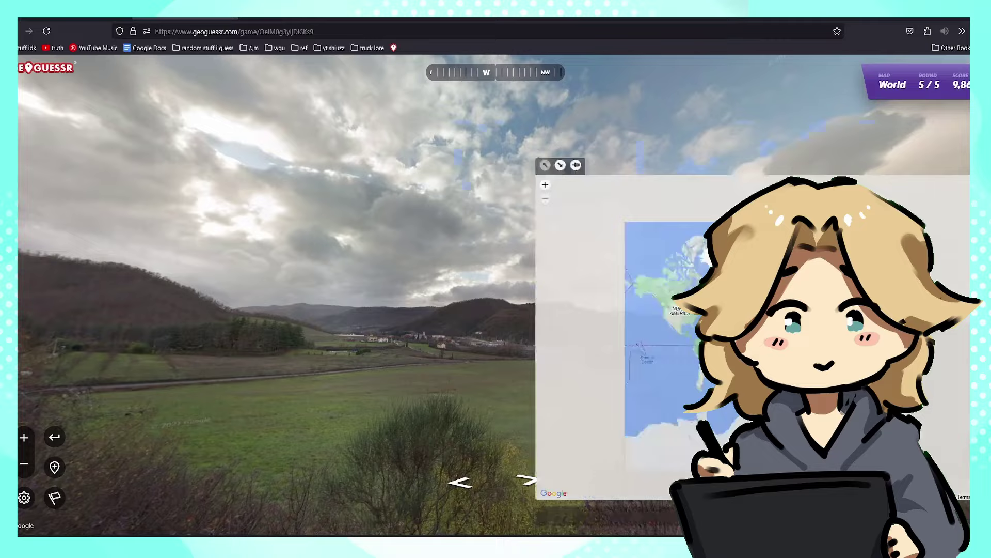
left_click(666, 239)
key("space")
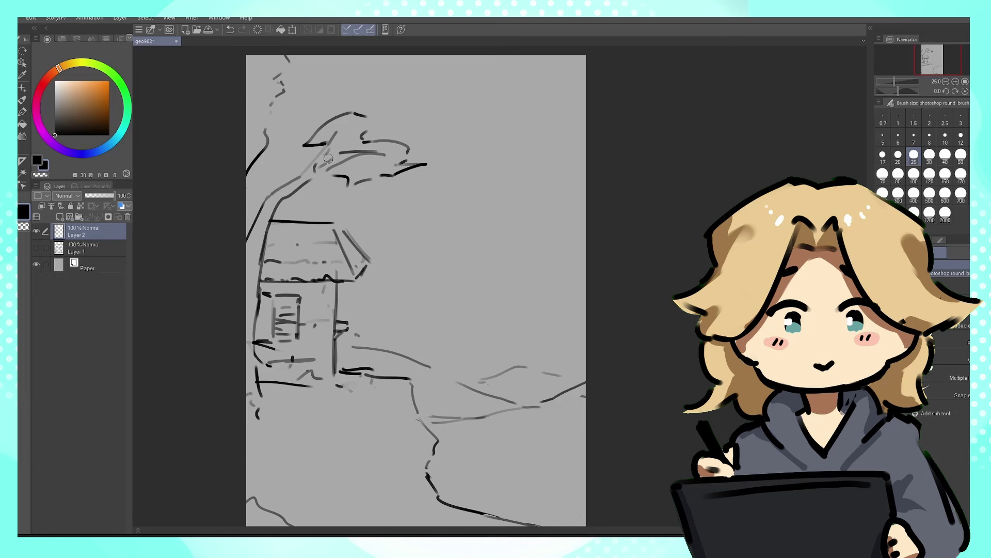
- Switch to the painting program, lasso the hut's top roof line on Layer 2, and transform it slightly lower and level
left_click_drag(329, 159, 382, 150)
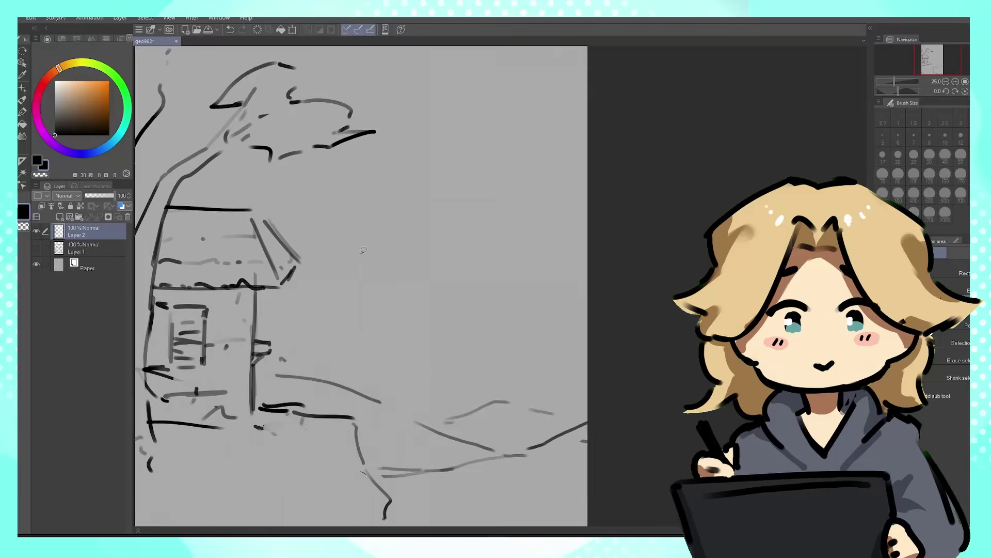
scroll(363, 250, "up", 1)
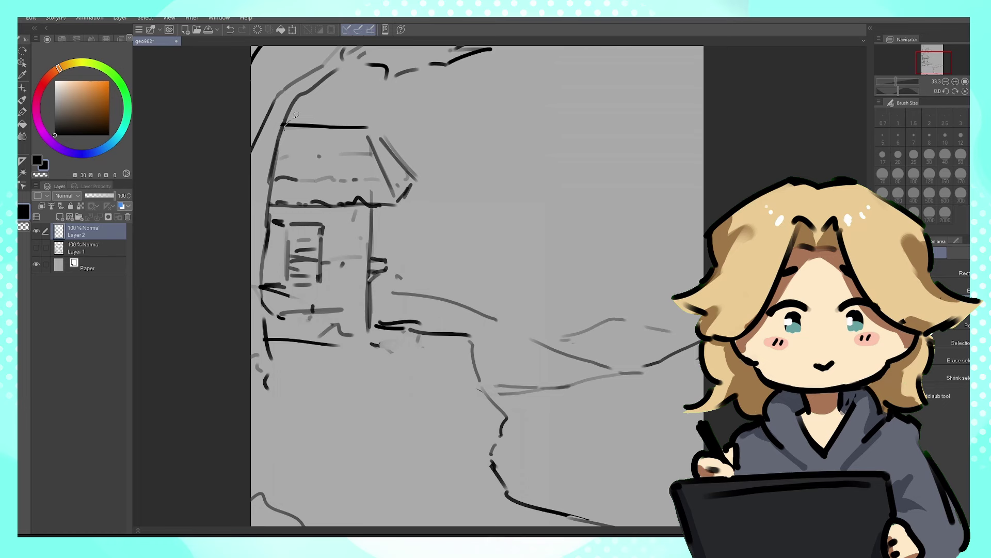
mouse_move(296, 114)
left_mouse_down()
mouse_move(382, 135)
mouse_move(285, 123)
left_mouse_up()
key("ctrl+t")
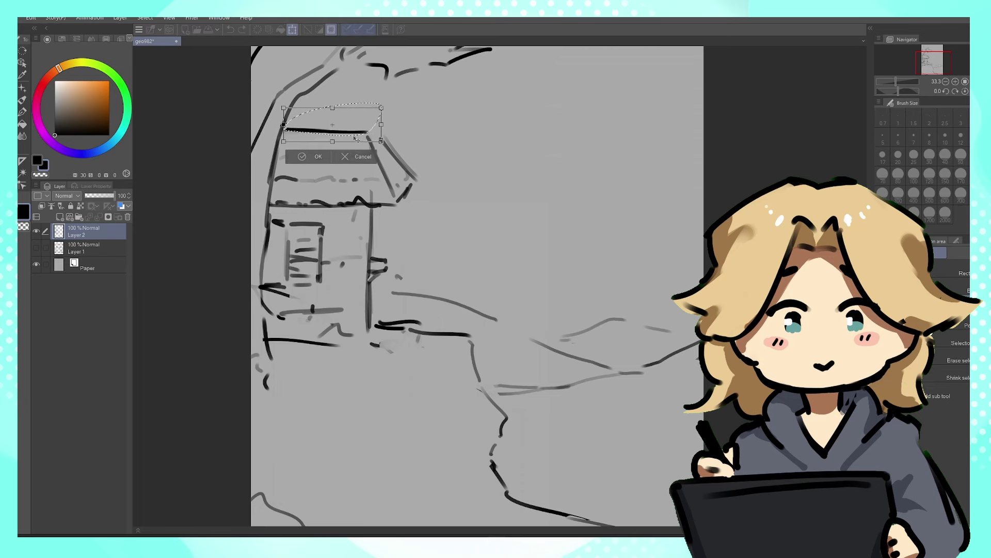
left_click_drag(356, 139, 356, 140)
left_click_drag(414, 120, 415, 118)
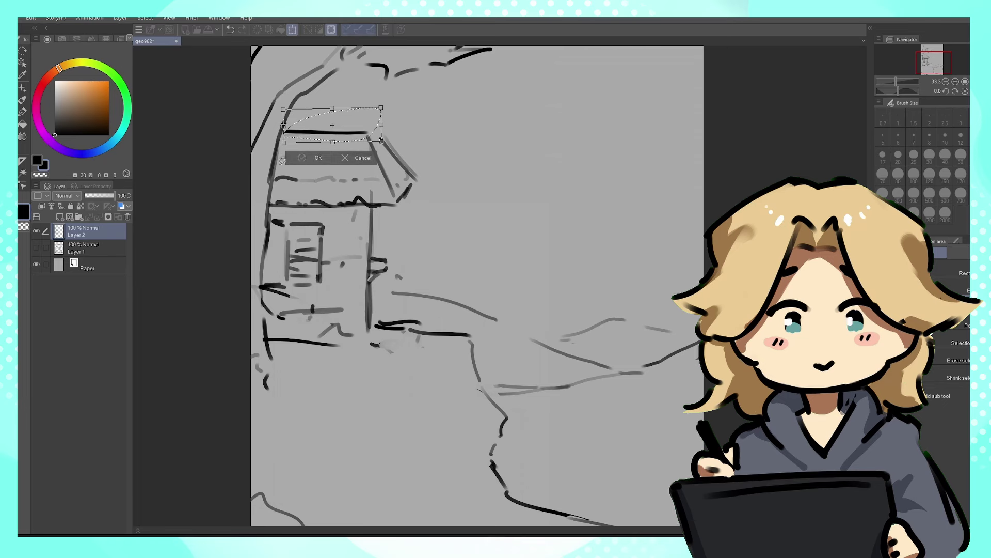
key("Return")
key("ctrl+d")
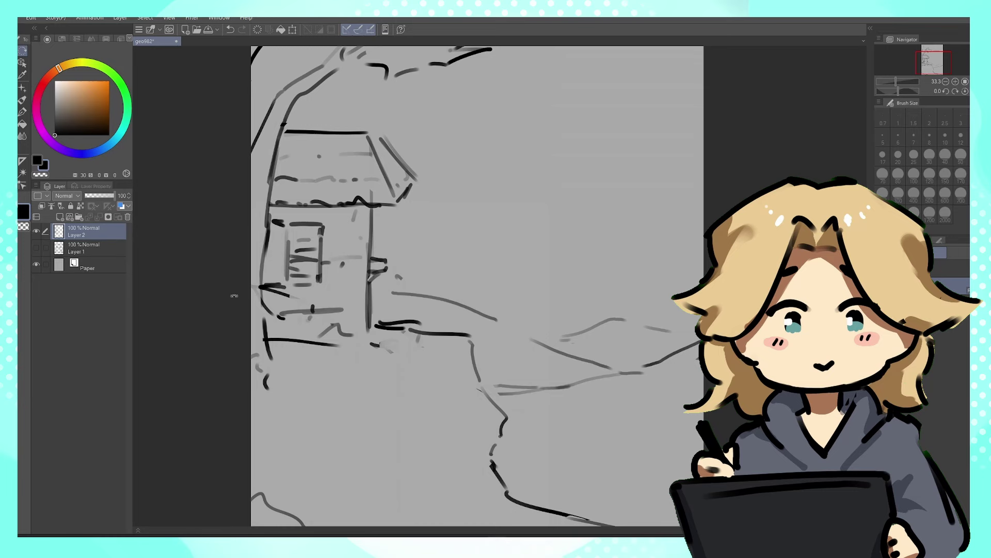
scroll(234, 295, "down", 4)
scroll(212, 298, "up", 3)
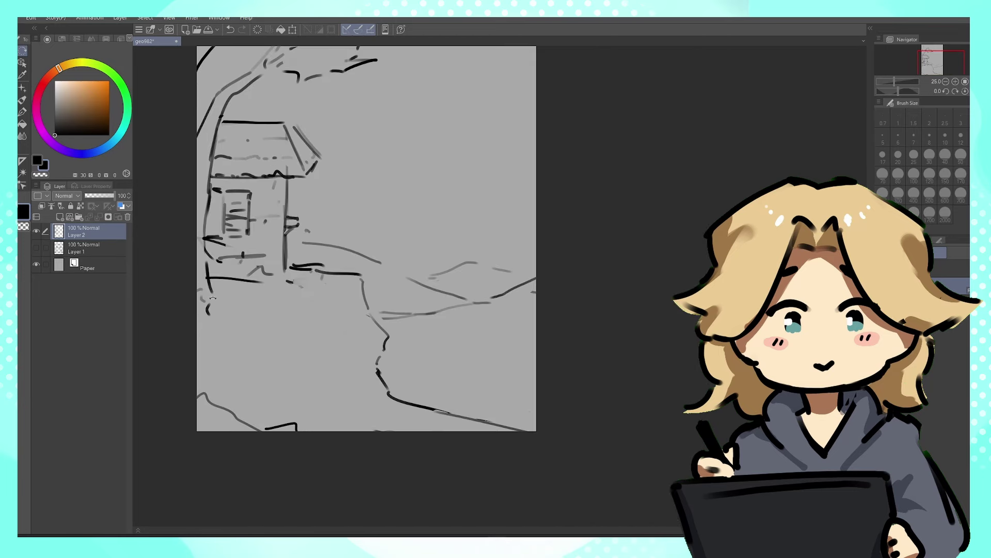
- Add a new layer directly below the hut line sketch on Layer 2
scroll(212, 298, "up", 1)
scroll(319, 275, "down", 1)
left_click_drag(319, 275, 297, 314)
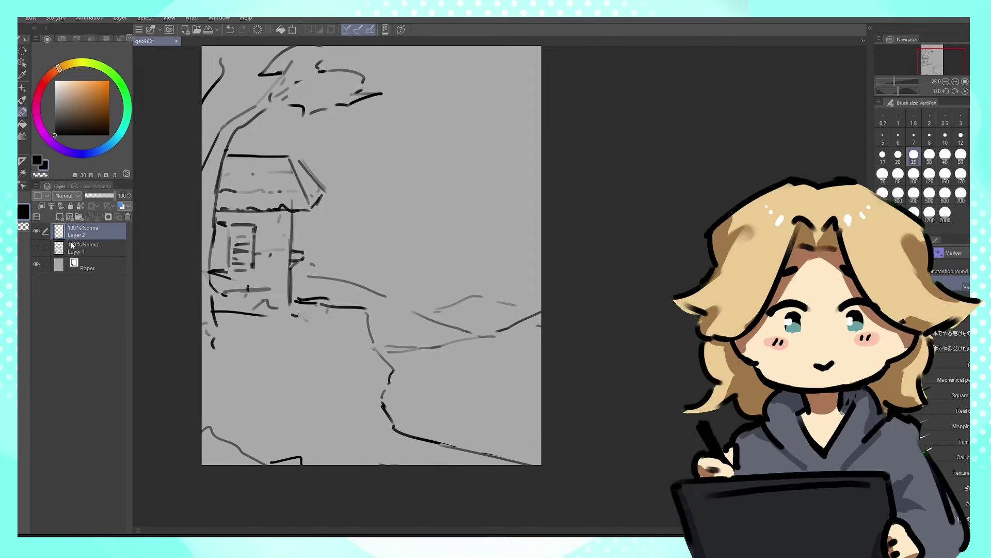
left_click(69, 252)
left_click(60, 216)
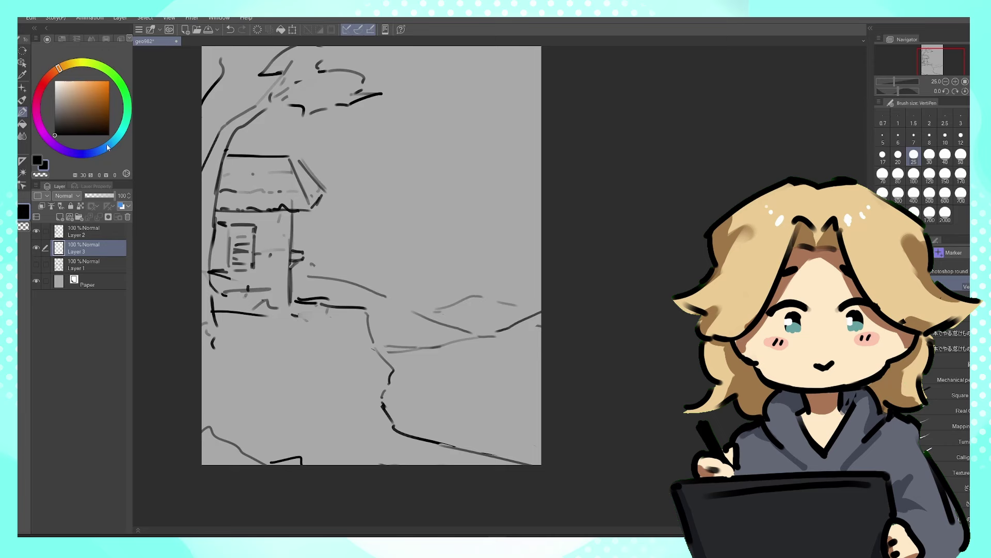
- Choose a light blue and cover most of the new layer with flat sky color using a size 2000 brush
left_click(116, 138)
left_click(74, 90)
left_click_drag(74, 90, 67, 85)
scroll(542, 149, "down", 2)
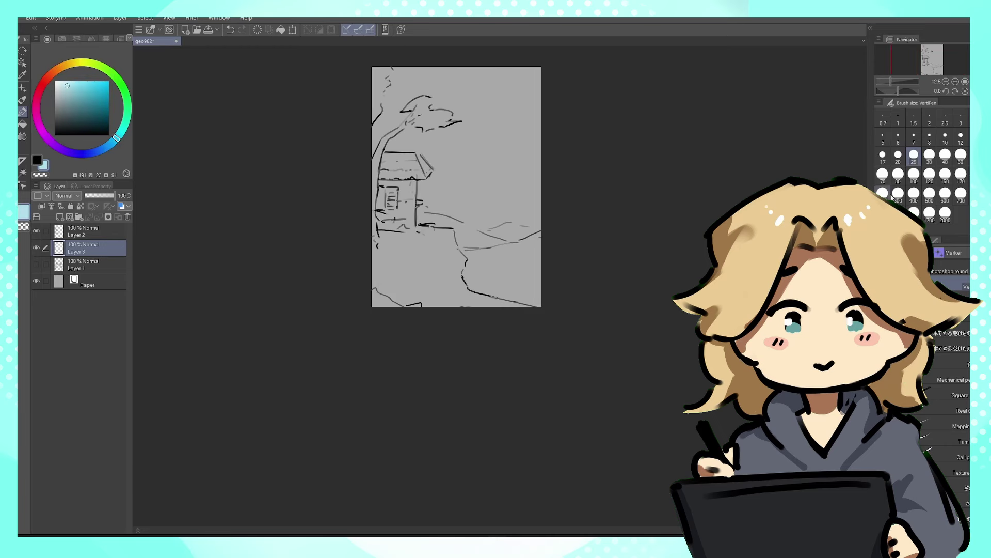
left_click(955, 301)
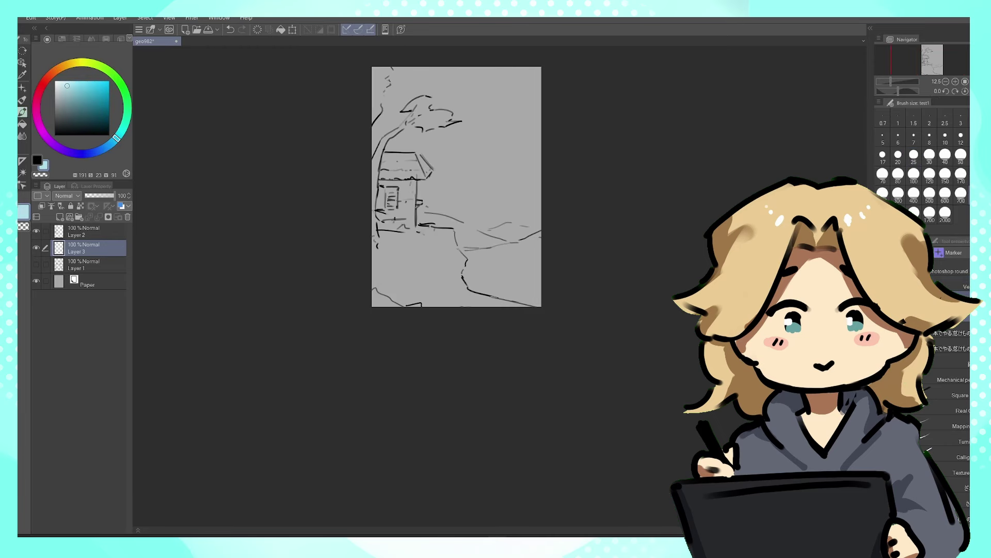
left_click(945, 214)
mouse_move(524, 236)
left_mouse_down()
mouse_move(408, 228)
mouse_move(371, 80)
left_mouse_up()
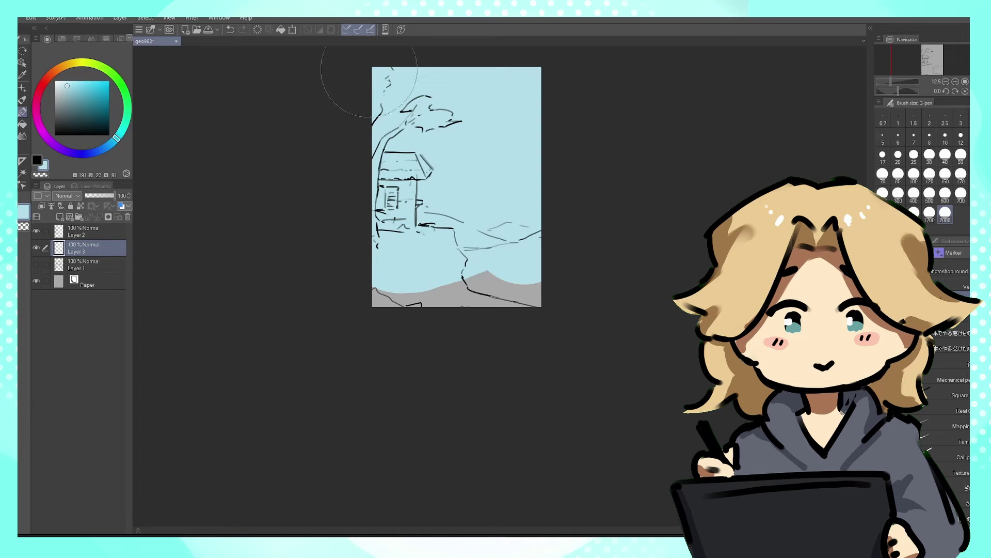
- Blend a deeper blue gradient into the upper sky on Layer 3 and brush pale cloud patches near the horizon
scroll(546, 101, "up", 2)
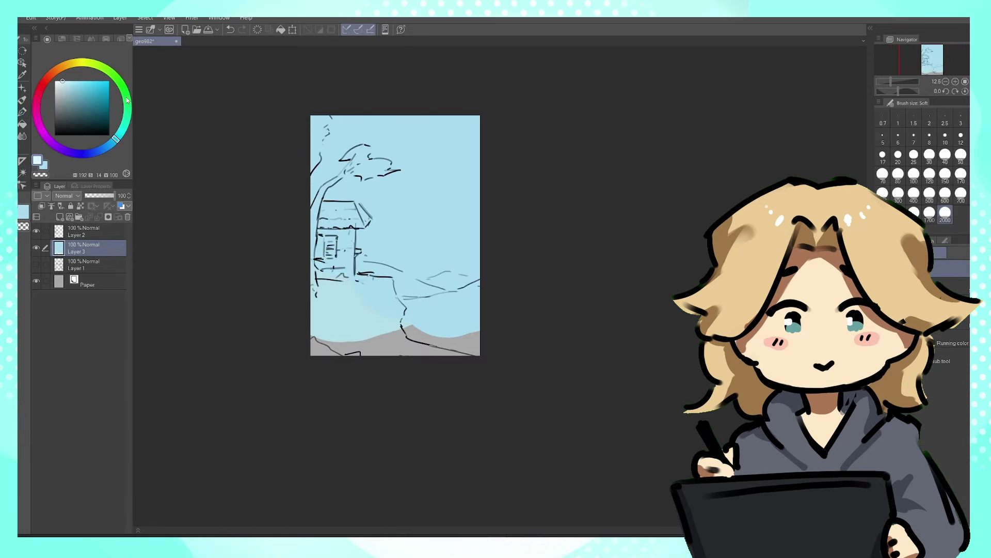
mouse_move(432, 244)
left_mouse_down()
mouse_move(416, 232)
mouse_move(325, 250)
mouse_move(449, 236)
left_mouse_up()
key("shift+space")
left_click_drag(239, 288, 361, 441)
key("ctrl+z")
left_click_drag(421, 424, 432, 328)
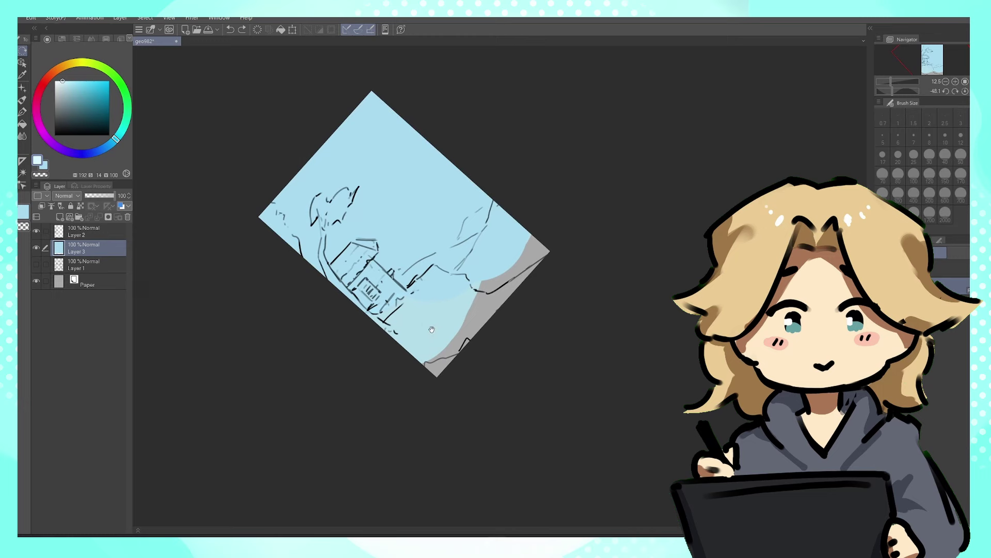
key("p")
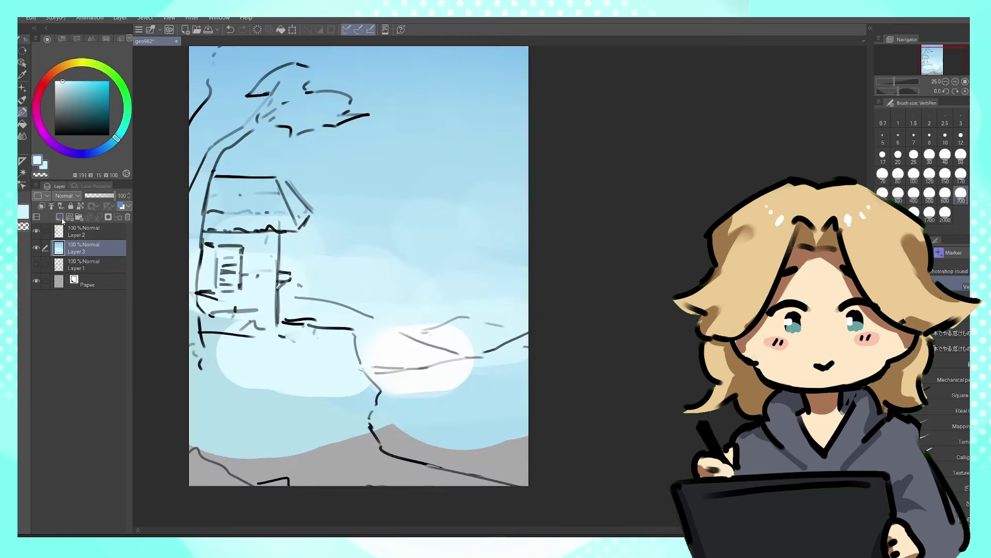
- On a new layer above the sky, paint rounded pale cloud masses behind the tree and hut
left_click_drag(169, 123, 205, 226)
mouse_move(263, 145)
left_mouse_down()
mouse_move(268, 243)
mouse_move(413, 310)
left_mouse_up()
left_click_drag(323, 209, 261, 190)
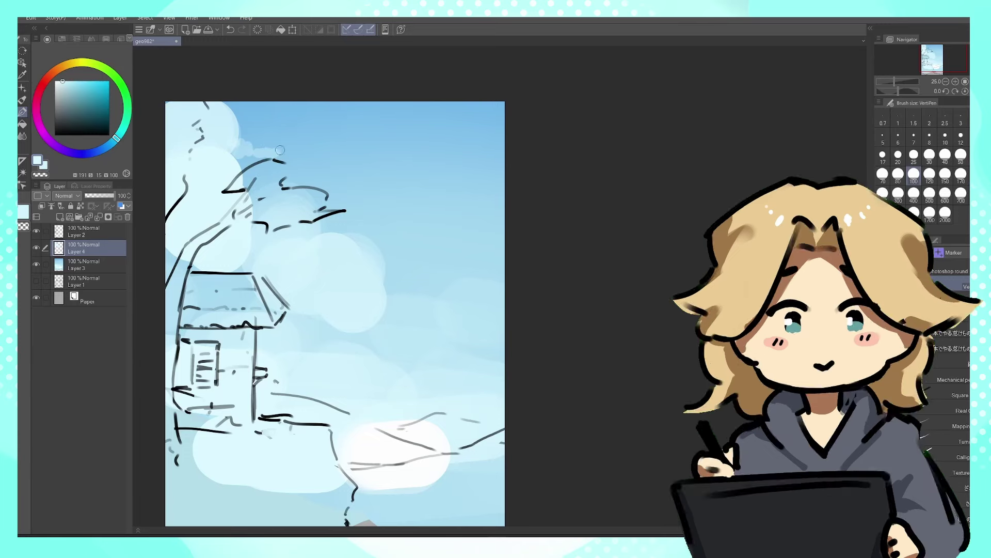
- Undo the last cloud strokes and paint a fresh pale wisp trailing off the cloud beside the tree canopy
key("r")
mouse_move(273, 149)
left_mouse_down()
mouse_move(321, 420)
mouse_move(374, 335)
left_mouse_up()
key("ctrl+z")
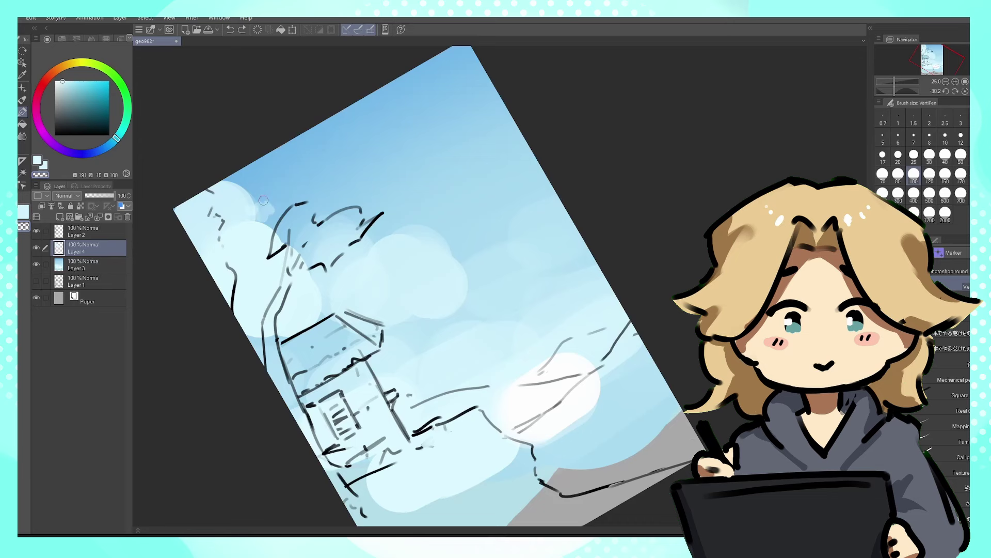
key("ctrl+z")
left_click(254, 205, "alt")
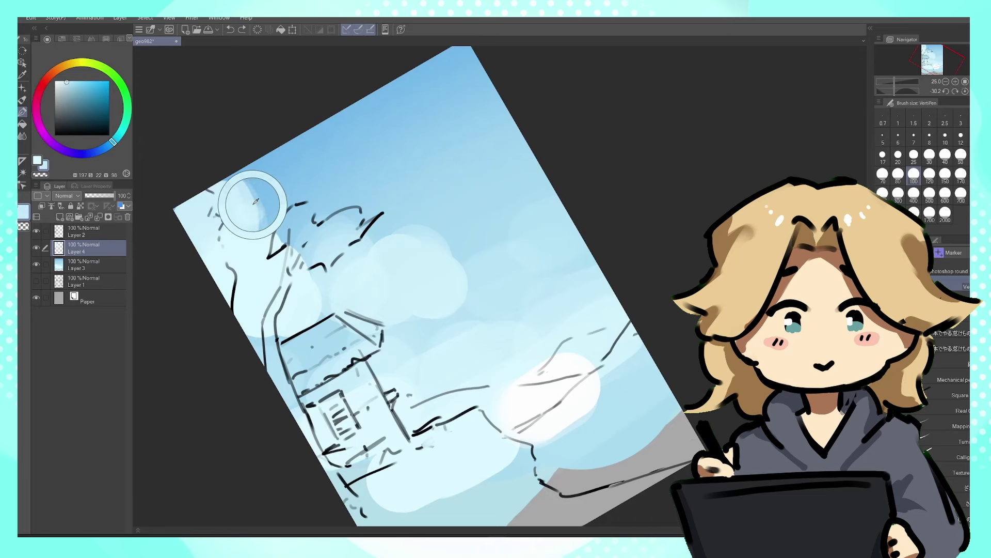
mouse_move(244, 196)
left_mouse_down()
mouse_move(261, 205)
mouse_move(315, 175)
left_mouse_up()
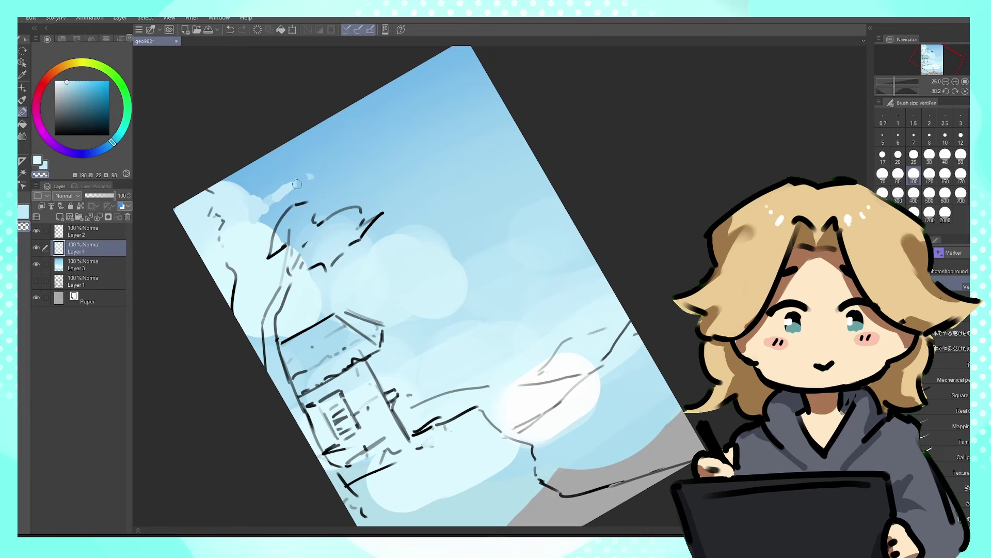
- Paint thin wispy streaks extending from the clouds across the blue sky with a size 40 brush
left_click(945, 154)
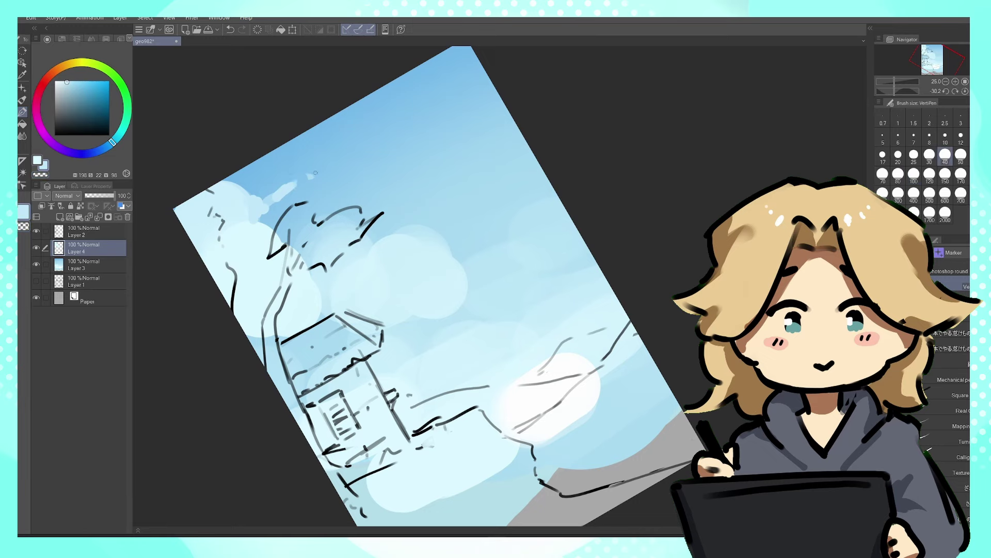
key("b")
key("p")
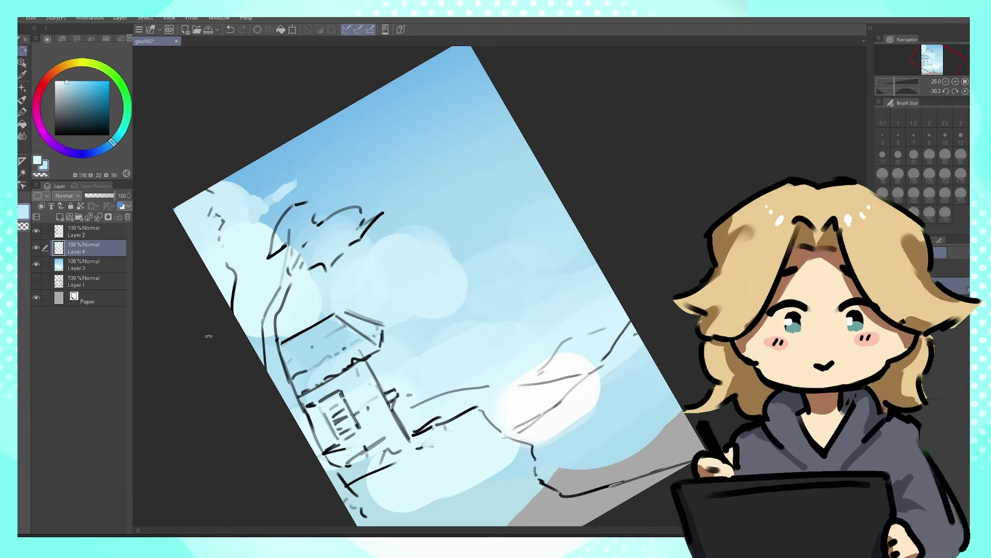
left_click_drag(290, 200, 208, 336)
left_click_drag(263, 315, 344, 200)
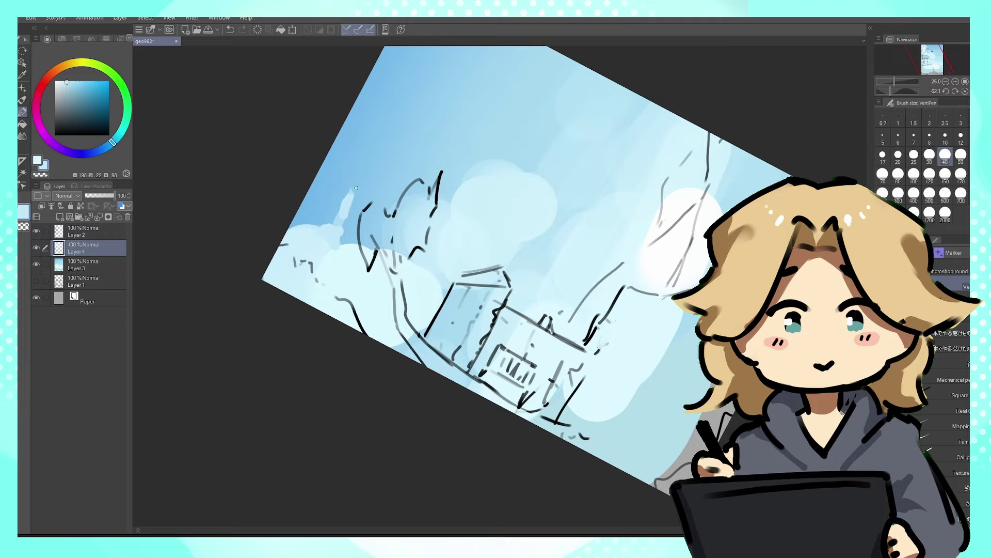
key("ctrl+0")
mouse_move(400, 224)
left_mouse_down()
mouse_move(326, 243)
mouse_move(355, 258)
left_mouse_up()
- Sample the pale cloud color, shift it to near white, and brush highlights into the clouds with a larger brush
left_click(228, 137, "alt")
left_click(57, 81)
left_click(914, 174)
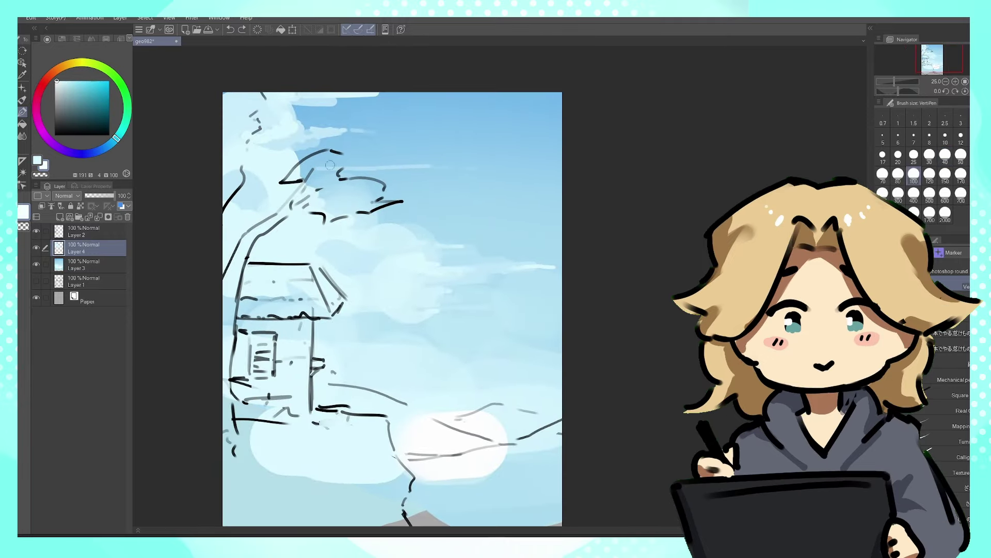
left_click(899, 192)
left_click_drag(313, 297, 325, 295)
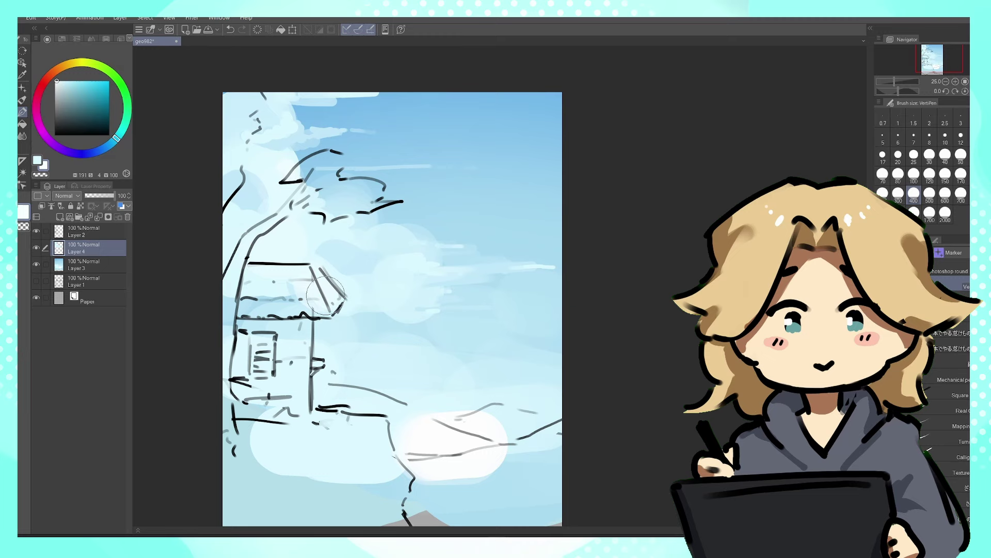
- Refine the cloud edges and streaks with smaller brushes and merge the cloud layer into the sky on Layer 3
left_click(961, 177)
left_click(961, 157)
key("r")
left_click_drag(501, 384, 597, 301)
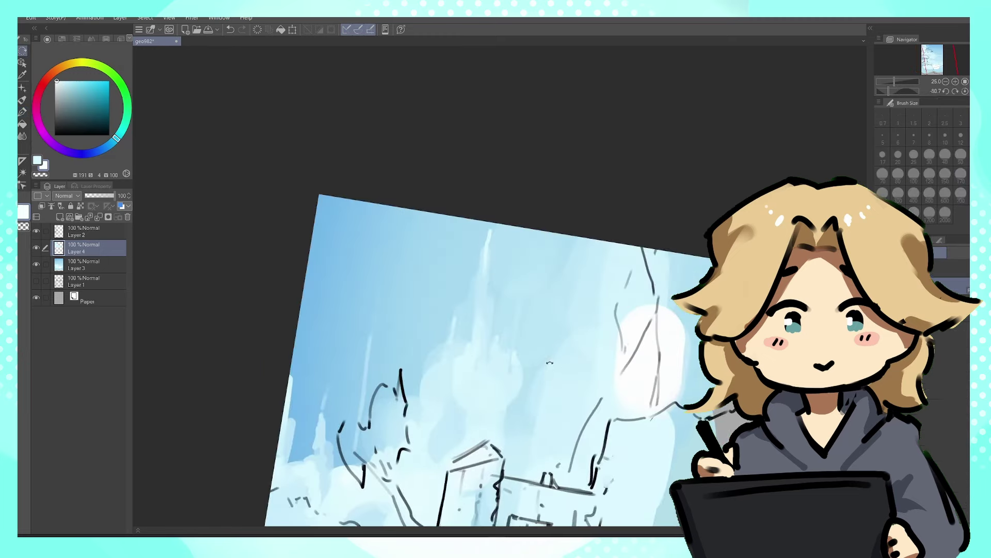
left_click_drag(435, 387, 440, 290)
left_click(945, 175)
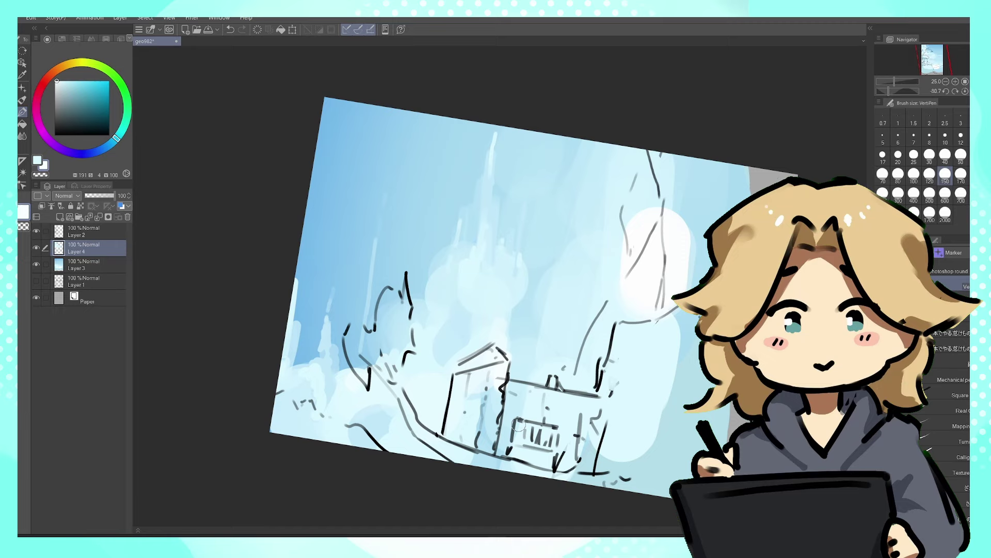
left_click(964, 91)
key("ctrl+e")
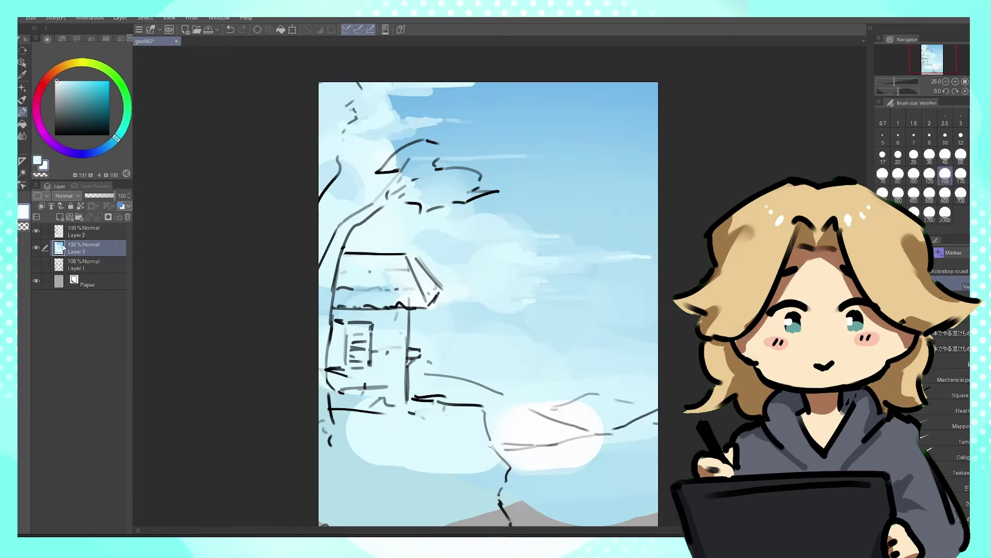
- Soften the white glow at the horizon into the sky and add a new layer above Layer 3
mouse_move(650, 364)
left_mouse_down()
mouse_move(608, 173)
mouse_move(546, 173)
left_mouse_up()
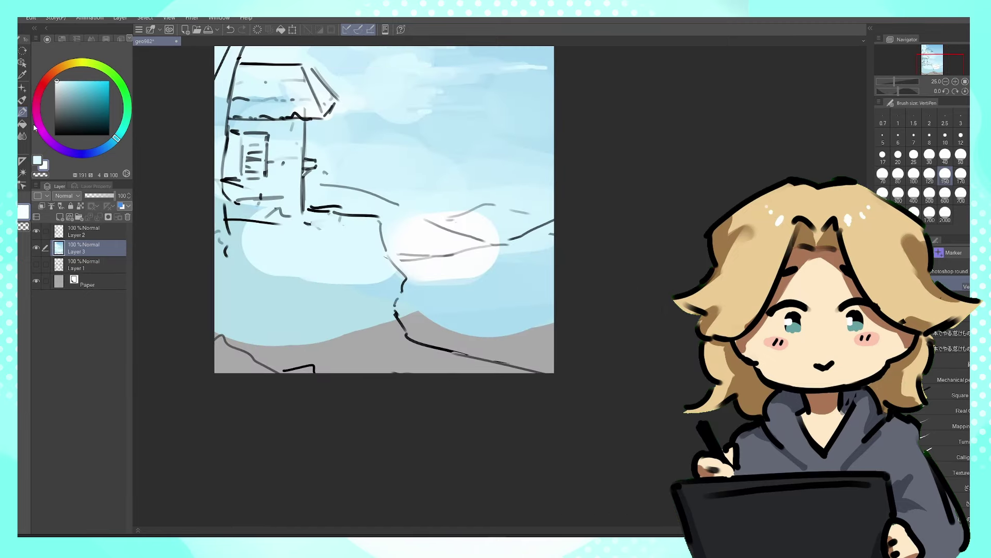
key("j")
key("p")
left_click(70, 217)
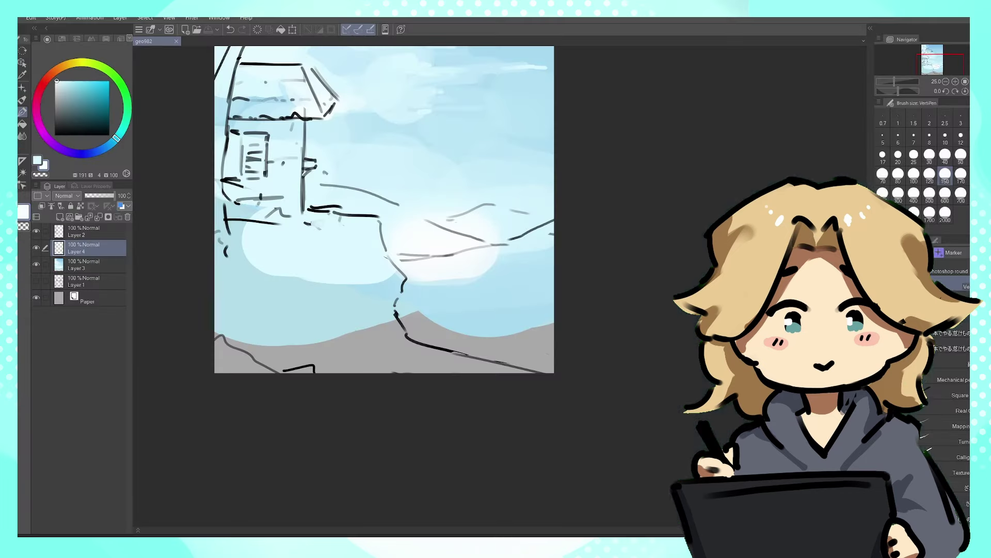
- Choose a muted green and paint the ridge of the rolling hills beside the hut on Layer 4
left_click(344, 245)
left_click(124, 112)
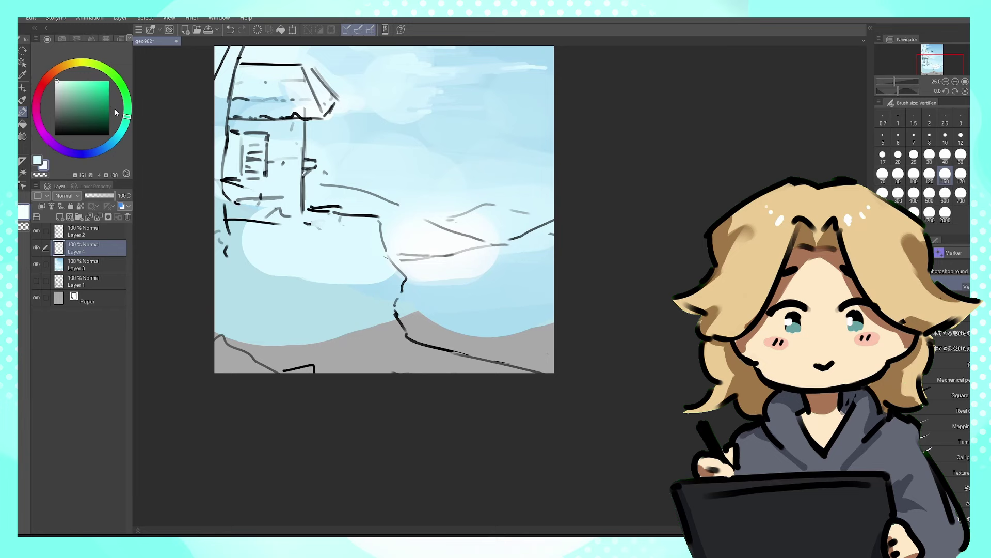
left_click(66, 107)
left_click(116, 77)
left_click_drag(524, 236, 469, 123)
left_click_drag(481, 89, 408, 196)
mouse_move(310, 287)
left_mouse_down()
mouse_move(333, 258)
mouse_move(320, 260)
mouse_move(371, 218)
mouse_move(473, 151)
mouse_move(447, 142)
left_mouse_up()
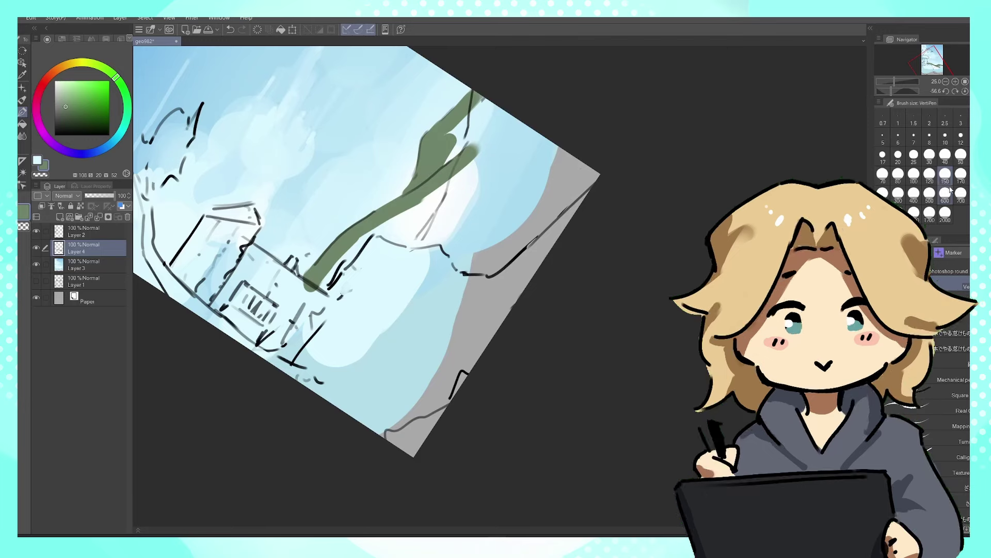
- Fill the ground below the ridge with the muted green using brush sizes 300 and 700
left_click(898, 195)
scroll(656, 196, "down", 2)
mouse_move(449, 260)
left_mouse_down()
mouse_move(470, 230)
mouse_move(509, 222)
mouse_move(519, 282)
mouse_move(573, 175)
left_mouse_up()
left_click(960, 194)
left_click(964, 91)
- Block in the hut, leaning tree trunk, and foliage silhouettes with the same muted green using smaller brushes
left_click(945, 176)
scroll(607, 187, "up", 3)
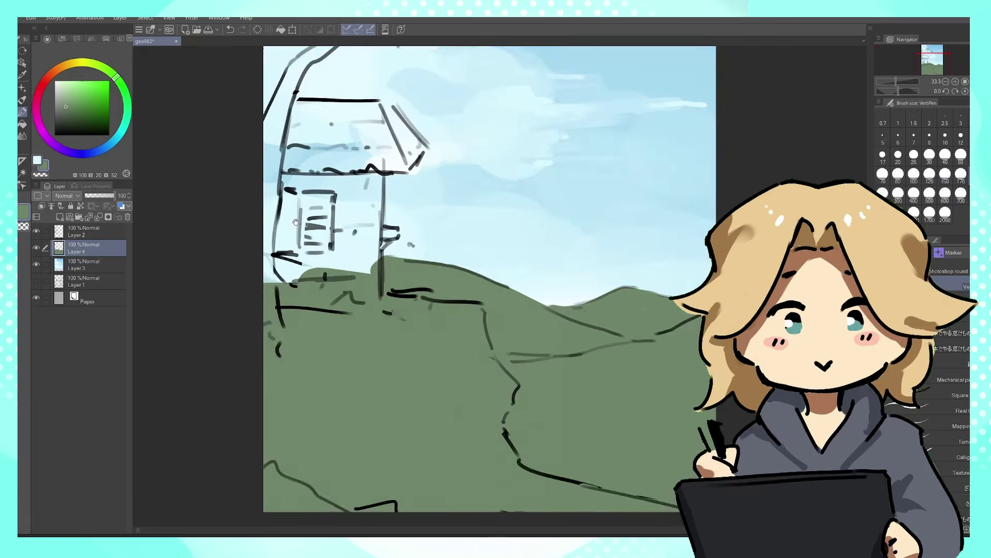
left_click_drag(295, 222, 310, 292)
mouse_move(290, 207)
left_mouse_down()
mouse_move(276, 261)
mouse_move(344, 402)
left_mouse_up()
left_click_drag(343, 330, 417, 208)
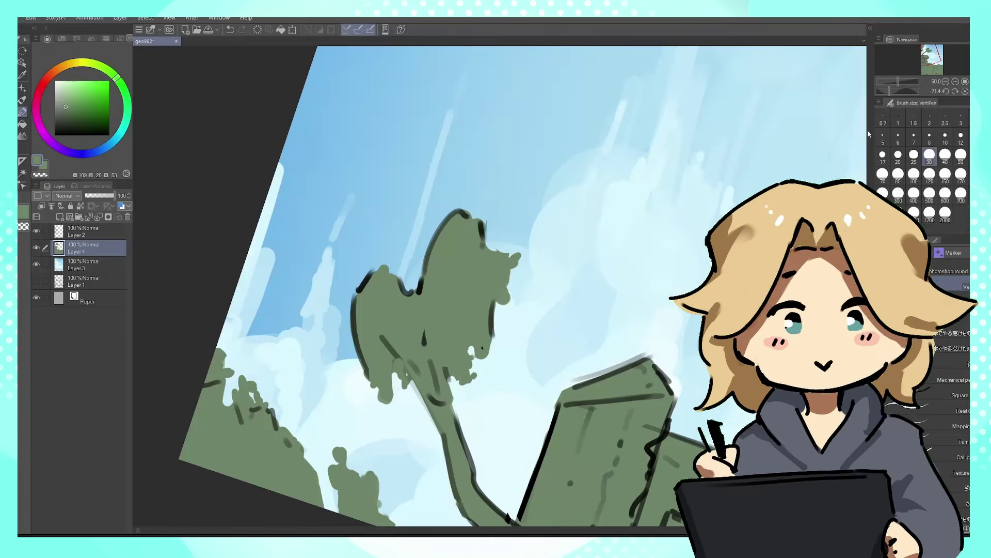
left_click(965, 91)
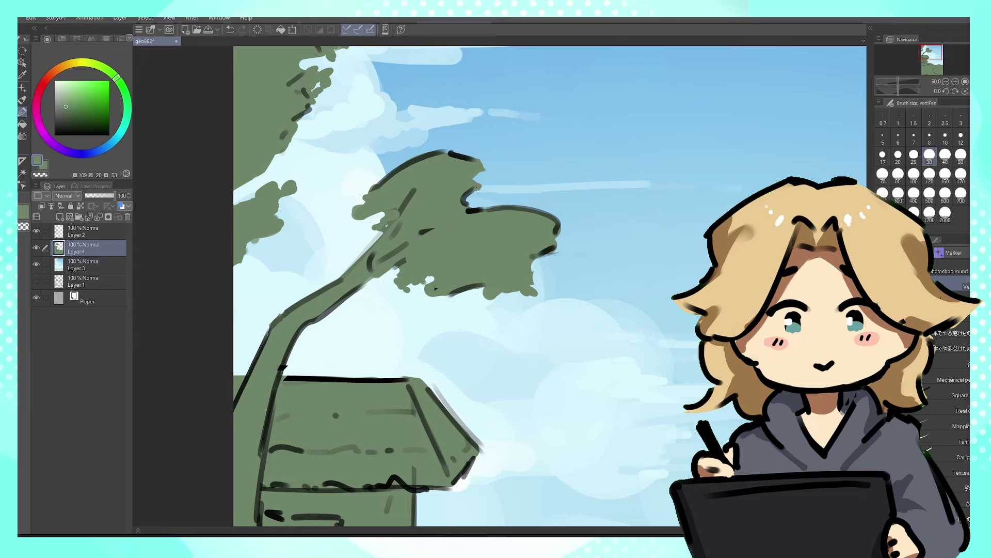
- Lock the transparent pixels of Layer 4 and airbrush a light blue haze over the distant hills
scroll(483, 248, "down", 2)
left_click(80, 206)
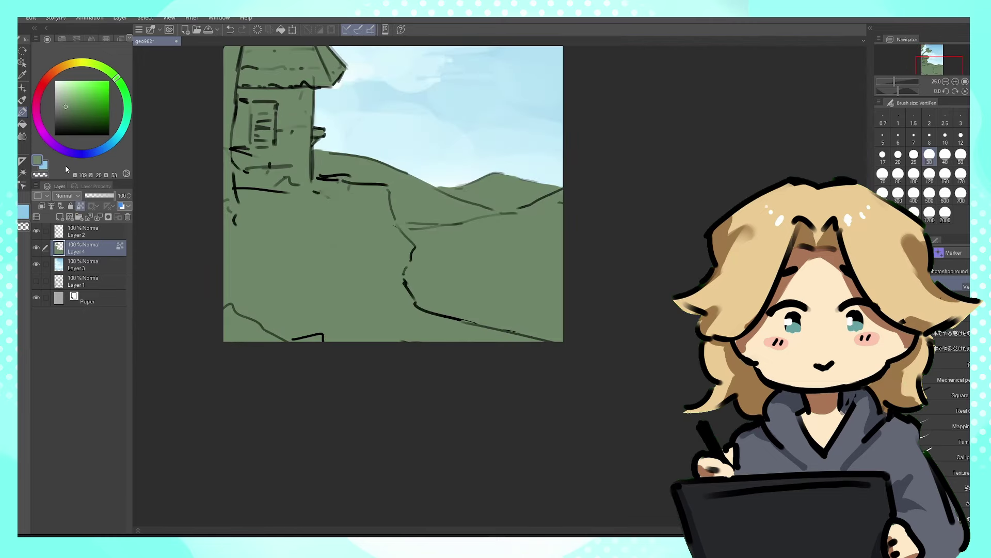
left_click(44, 165)
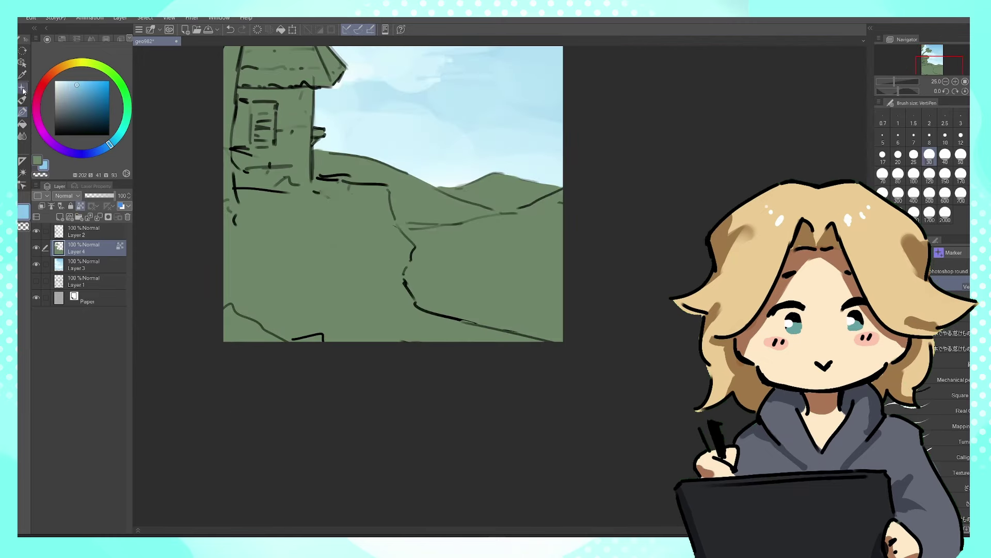
left_click(22, 88)
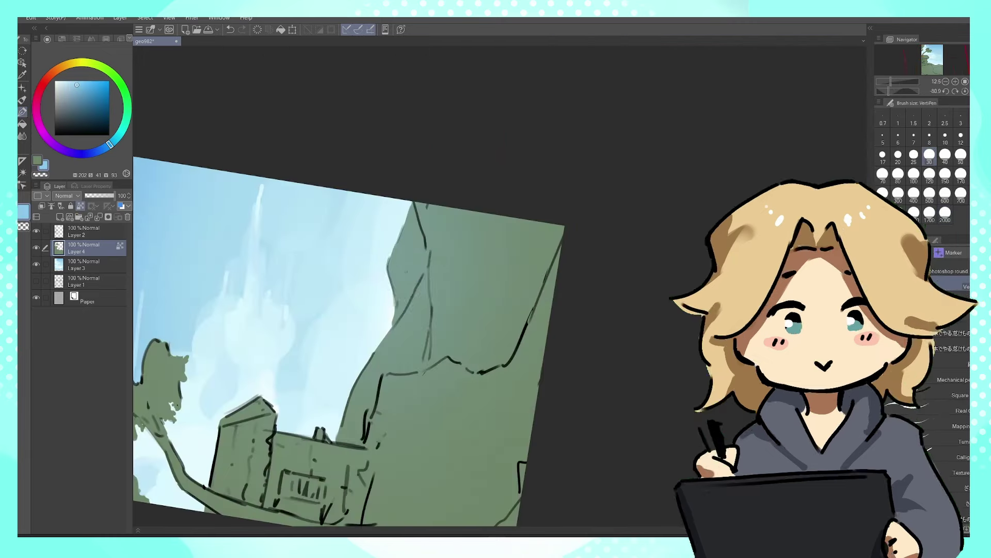
- Paint the farthest hill in hazy teal and the nearer slopes in the sampled muted green
left_click(404, 274, "alt")
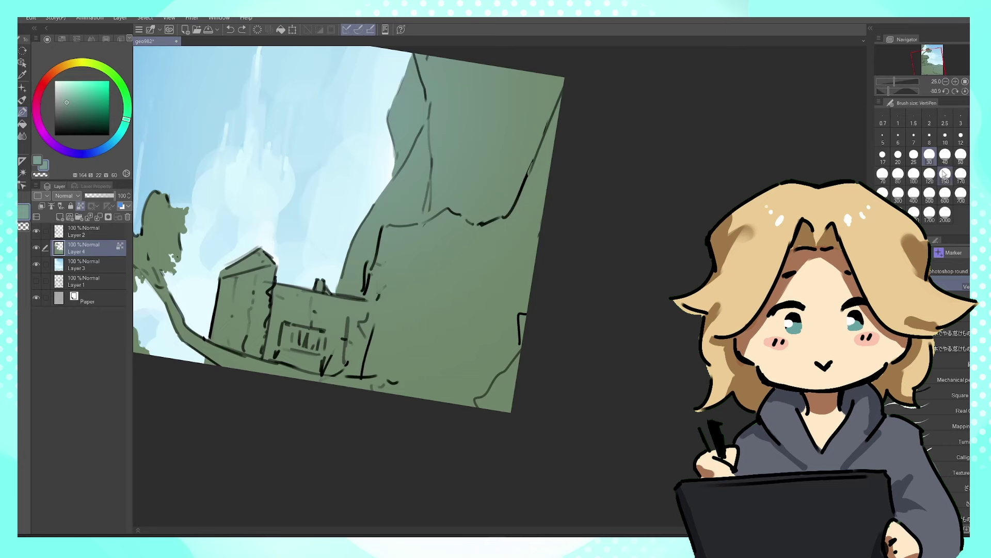
left_click(945, 173)
left_click(505, 401, "alt")
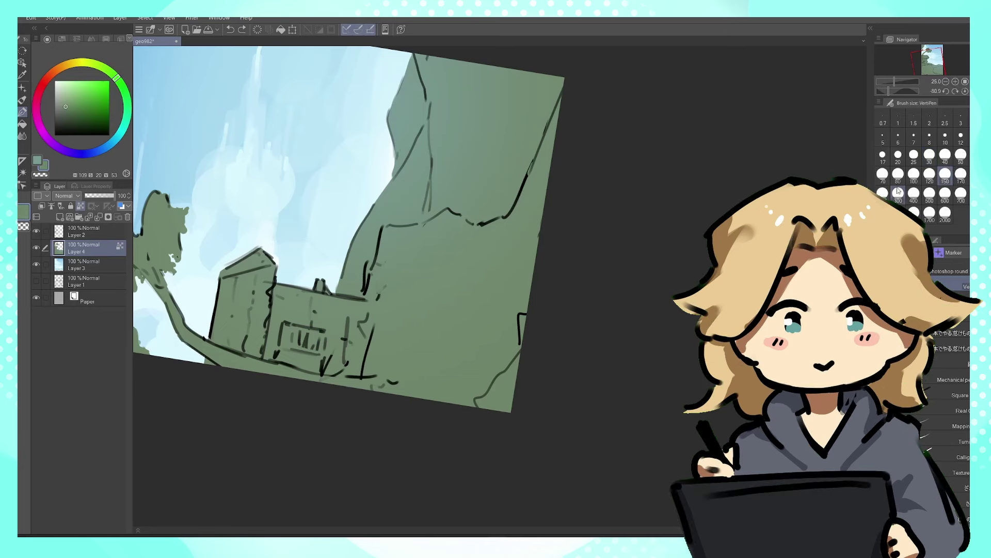
mouse_move(335, 281)
left_mouse_down()
mouse_move(444, 173)
mouse_move(498, 147)
left_mouse_up()
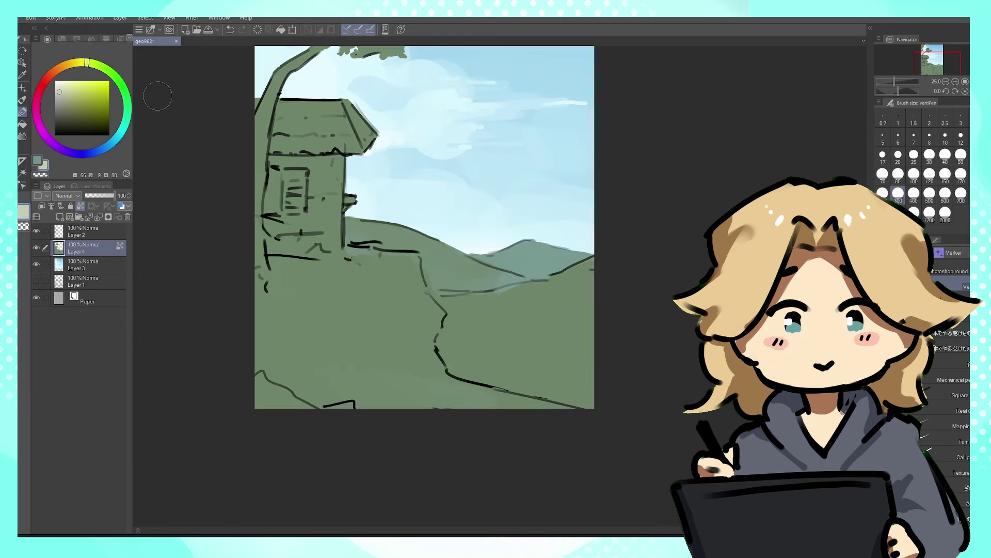
- Mix a muted beige-brown and block in the dirt patch on the ledge beside the hut with brush size 300
left_click_drag(289, 253, 266, 353)
mouse_move(413, 310)
left_mouse_down()
mouse_move(490, 369)
mouse_move(367, 250)
left_mouse_up()
left_click_drag(59, 92, 65, 100)
left_click_drag(86, 64, 77, 62)
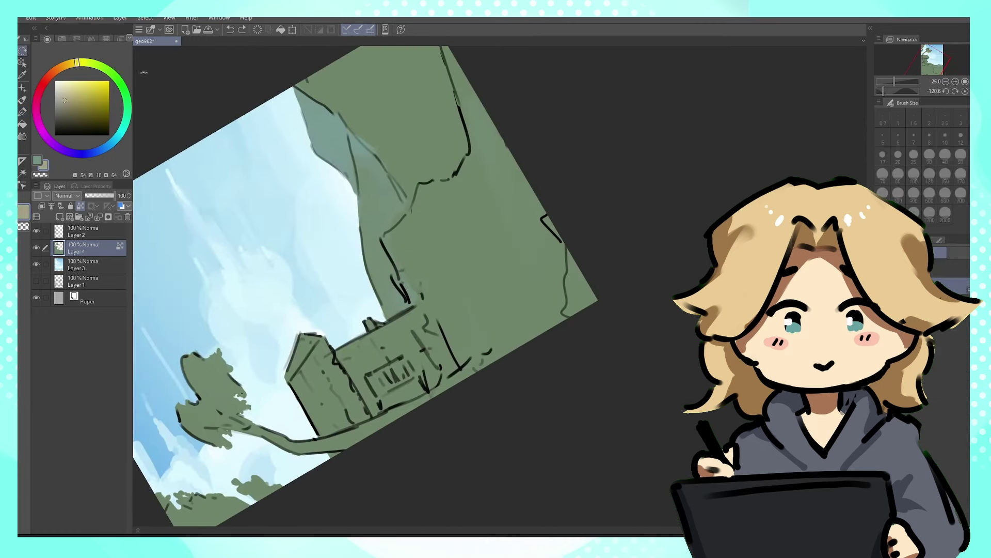
left_click_drag(144, 73, 509, 73)
mouse_move(461, 216)
left_mouse_down()
mouse_move(487, 174)
mouse_move(503, 232)
mouse_move(460, 242)
mouse_move(544, 201)
mouse_move(532, 235)
left_mouse_up()
mouse_move(431, 297)
left_mouse_down()
mouse_move(481, 342)
mouse_move(425, 316)
left_mouse_up()
left_click_drag(658, 238, 651, 352)
key("ctrl+z")
left_click_drag(584, 348, 458, 320)
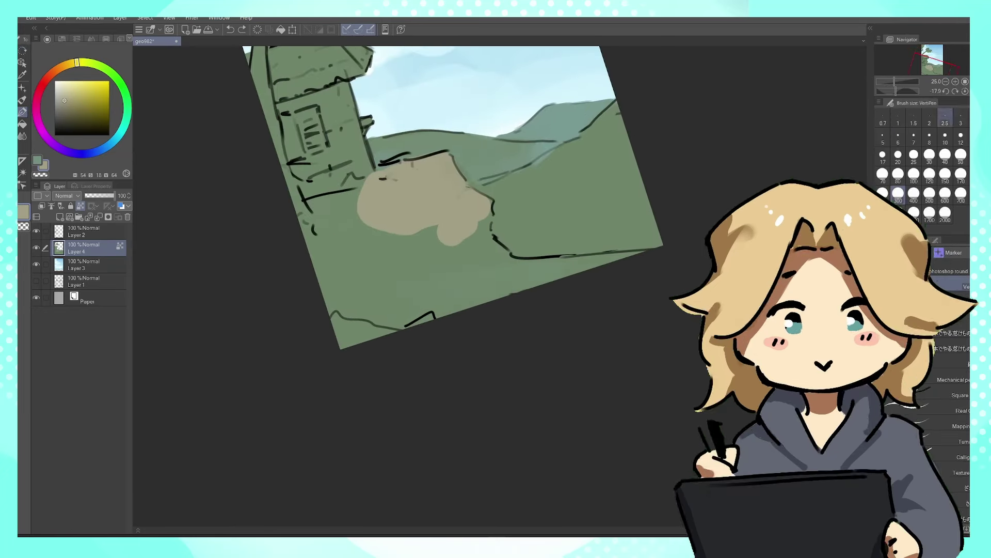
- Straighten the canvas and dab smaller beige stone patches down the foreground slope with brush size 100
left_click(965, 90)
left_click_drag(558, 263, 485, 274)
left_click_drag(420, 219, 425, 210)
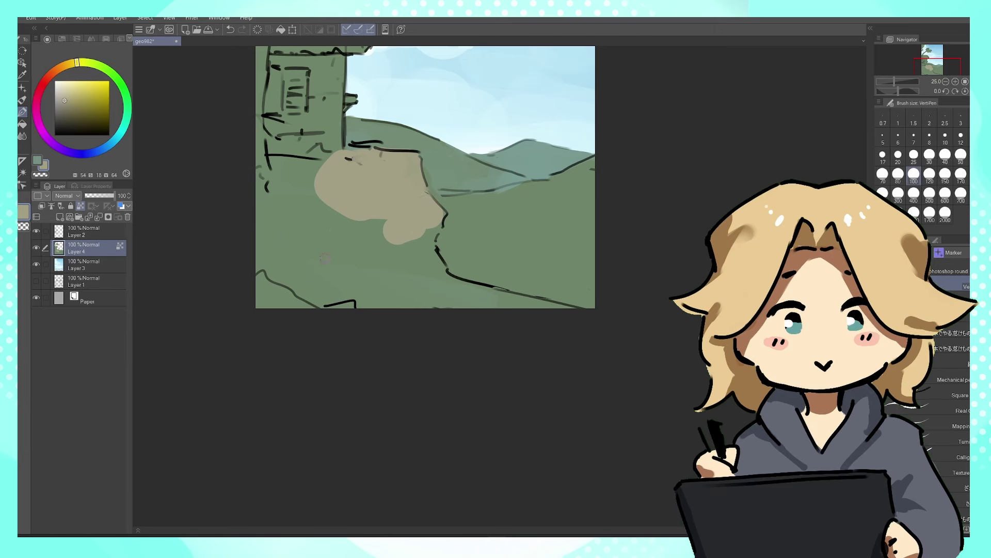
mouse_move(325, 259)
left_mouse_down()
mouse_move(336, 238)
mouse_move(339, 255)
mouse_move(338, 228)
left_mouse_up()
key("x")
key("x")
mouse_move(386, 263)
left_mouse_down()
mouse_move(378, 265)
mouse_move(393, 261)
mouse_move(393, 216)
left_mouse_up()
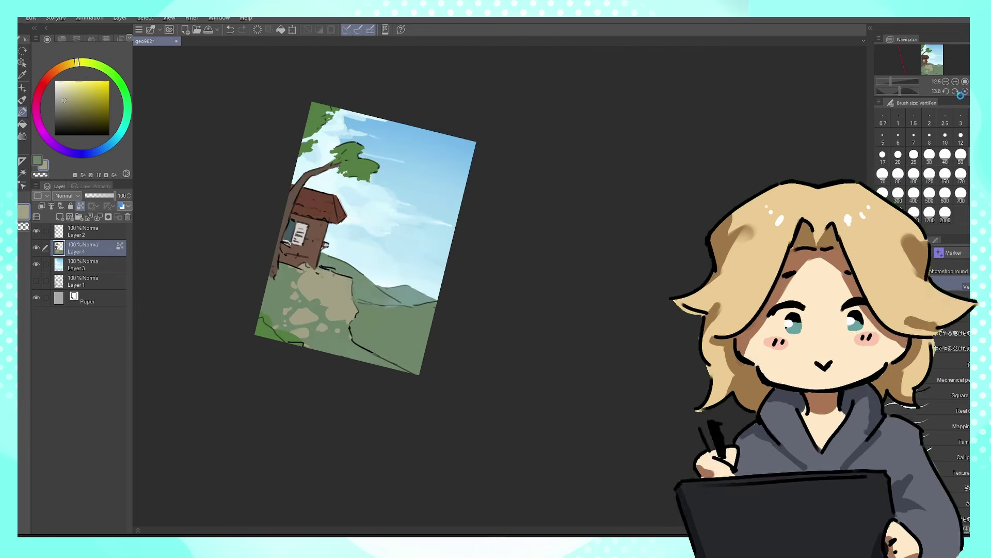
- Sample greens from the painted hills and the foreground with brush size 150 for the grass around the beige stones
scroll(546, 211, "up", 5)
left_click_drag(545, 212, 581, 165)
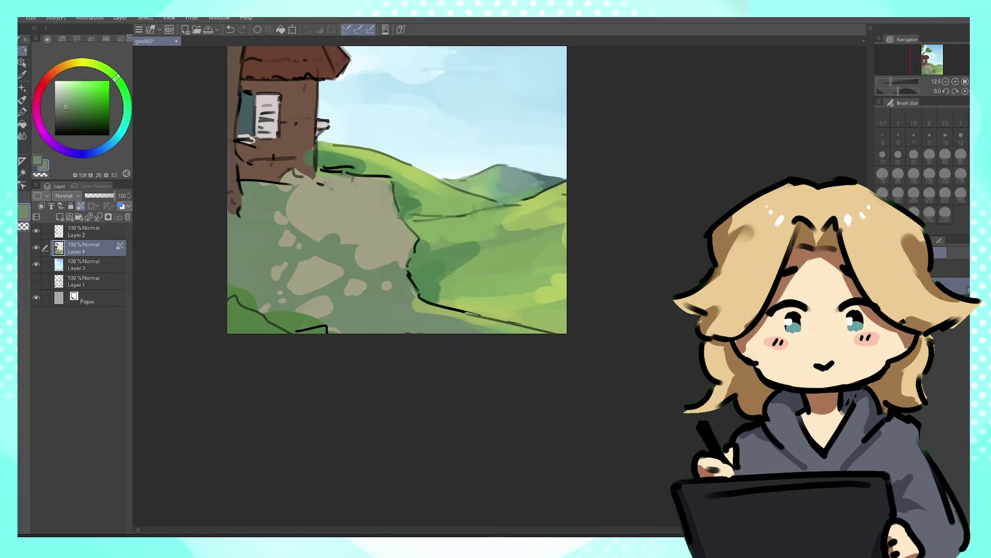
mouse_move(393, 413)
left_mouse_down()
mouse_move(420, 391)
mouse_move(472, 272)
mouse_move(435, 310)
mouse_move(416, 287)
left_mouse_up()
key("ctrl+z")
left_click(437, 281, "alt")
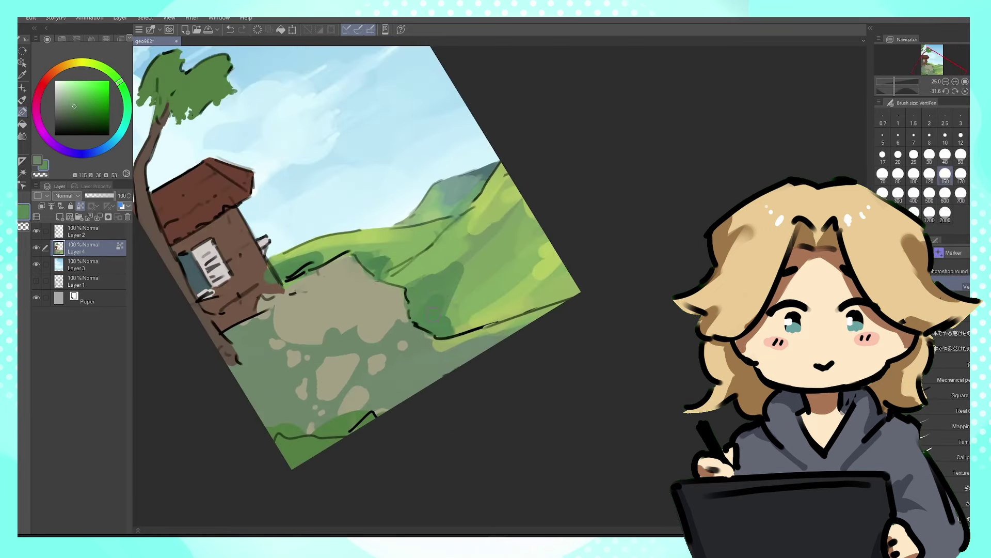
key("ctrl+at")
left_click(458, 280, "alt")
left_click(384, 321, "alt")
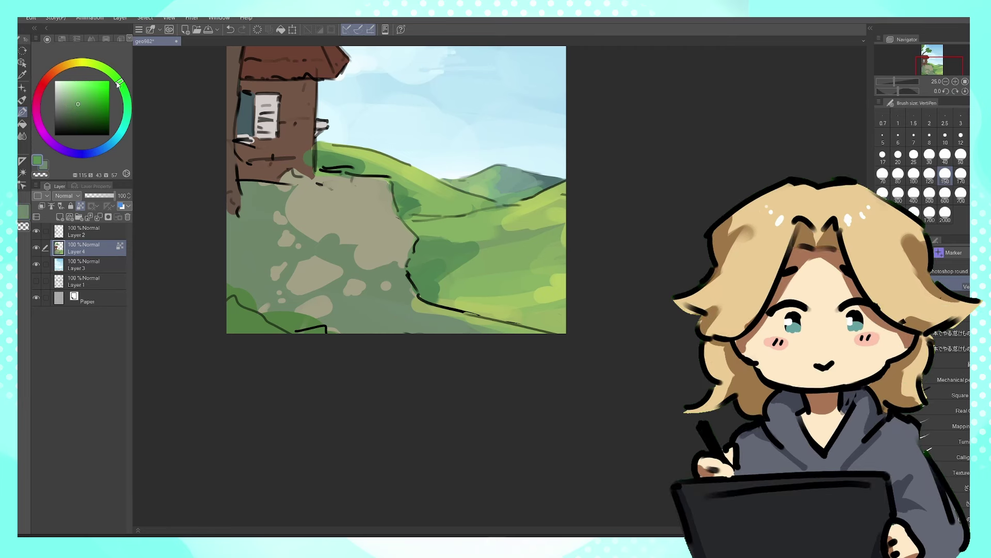
- Paint green grass over the foreground slope, then shift to a cooler, darker green with hue 132 for shading the tree foliage
mouse_move(415, 387)
left_mouse_down()
mouse_move(572, 396)
mouse_move(565, 325)
left_mouse_up()
left_click_drag(495, 292, 537, 230)
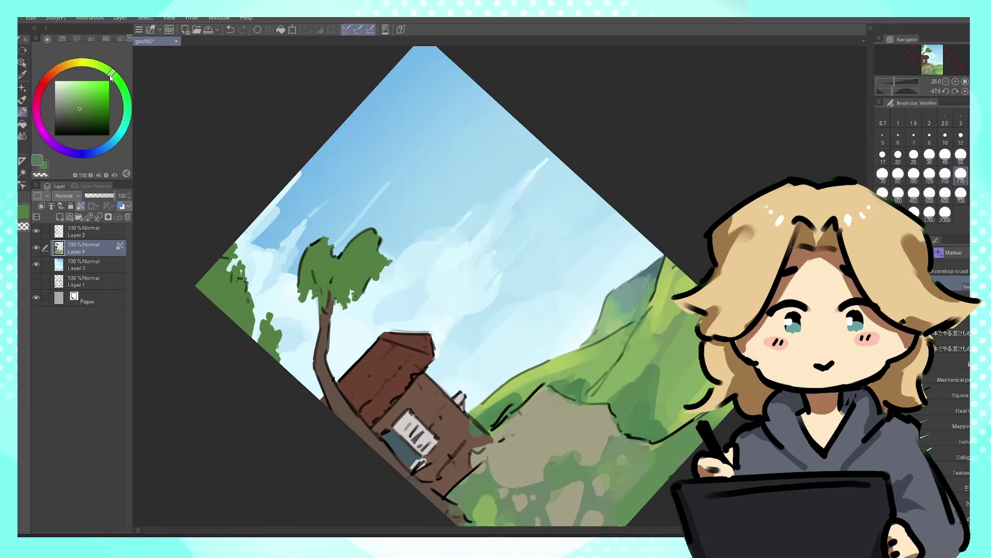
left_click_drag(110, 77, 126, 91)
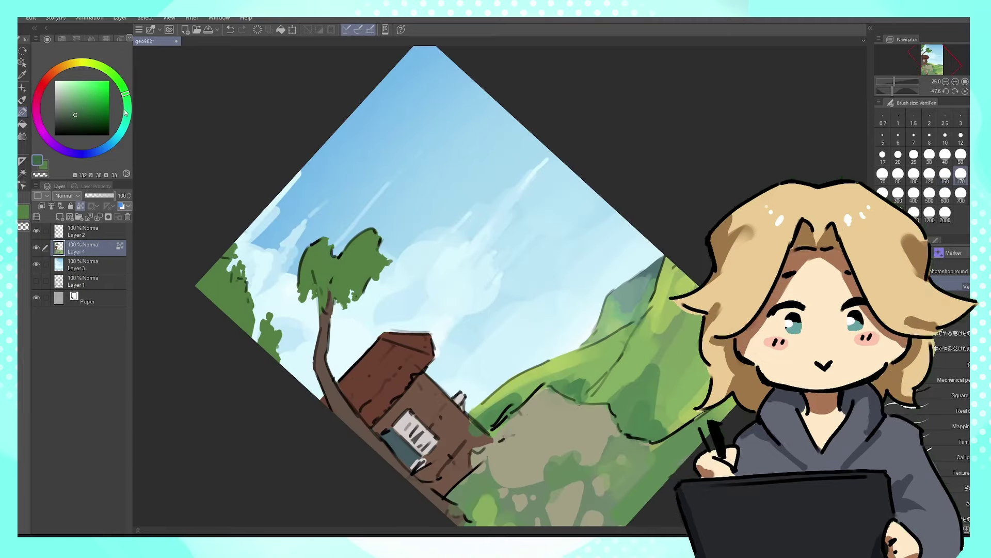
mouse_move(362, 275)
left_mouse_down()
mouse_move(345, 295)
mouse_move(382, 265)
mouse_move(322, 283)
left_mouse_up()
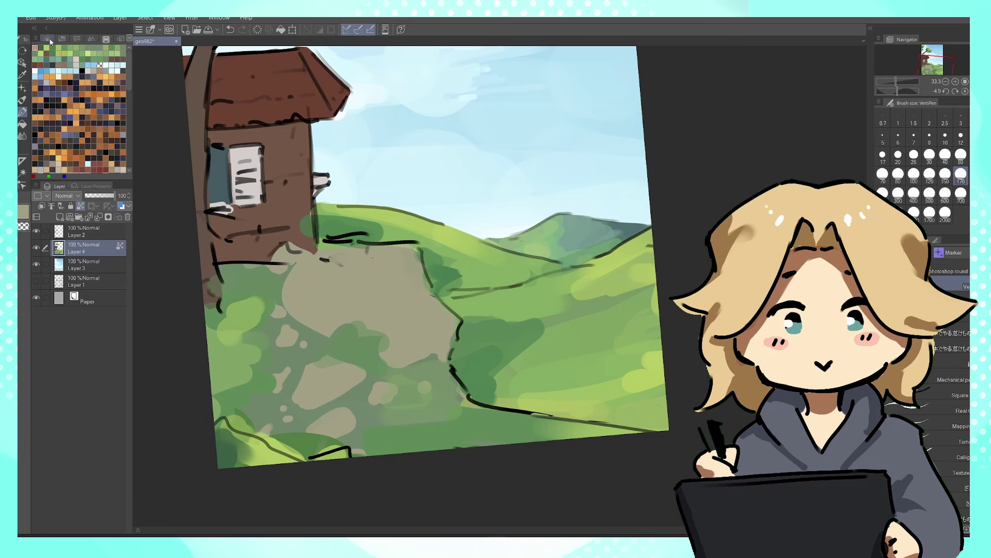
- Lighten the sampled beige to a pale grey-beige and paint light planes on the rocky ledge with brush size 100
left_click(47, 39)
left_click(65, 90)
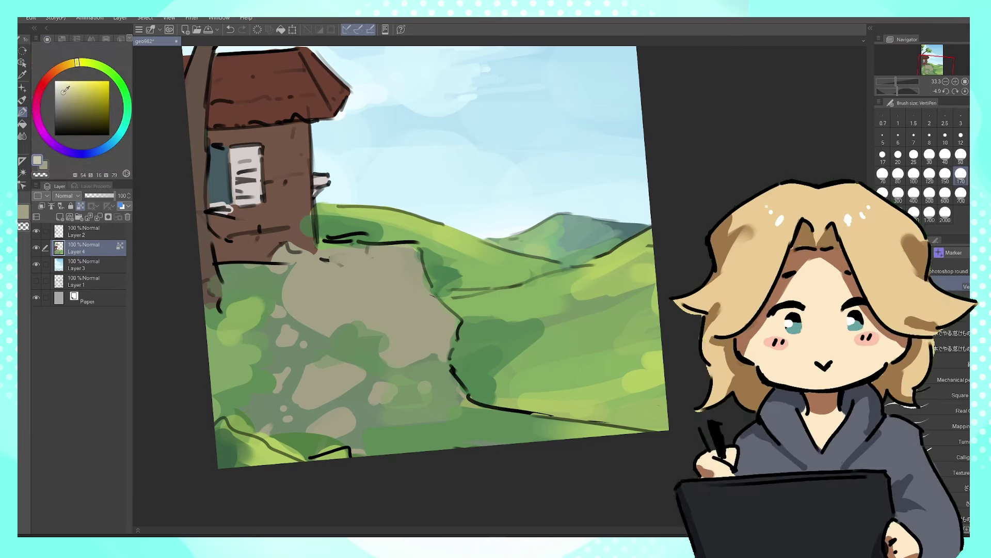
left_click(965, 91)
left_click(914, 174)
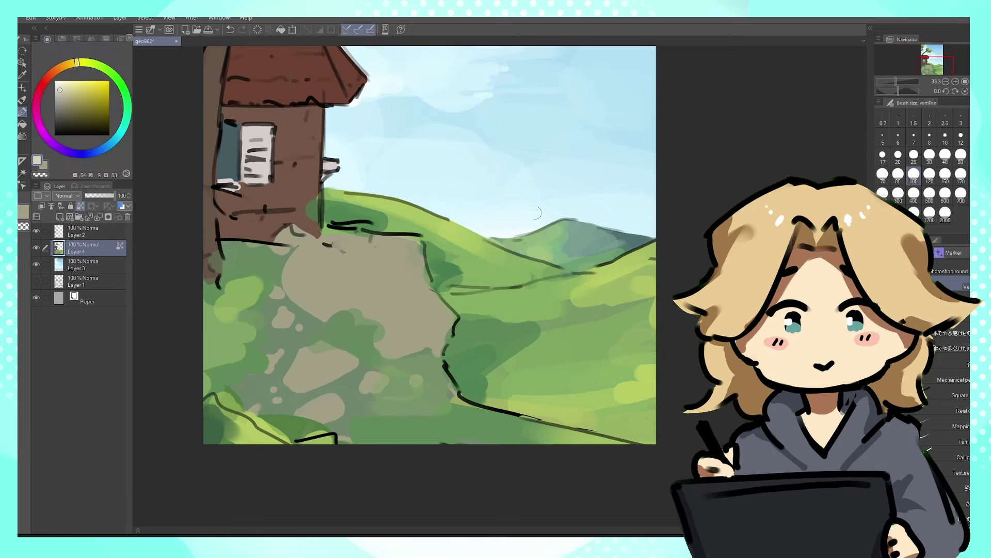
left_click_drag(411, 252, 370, 261)
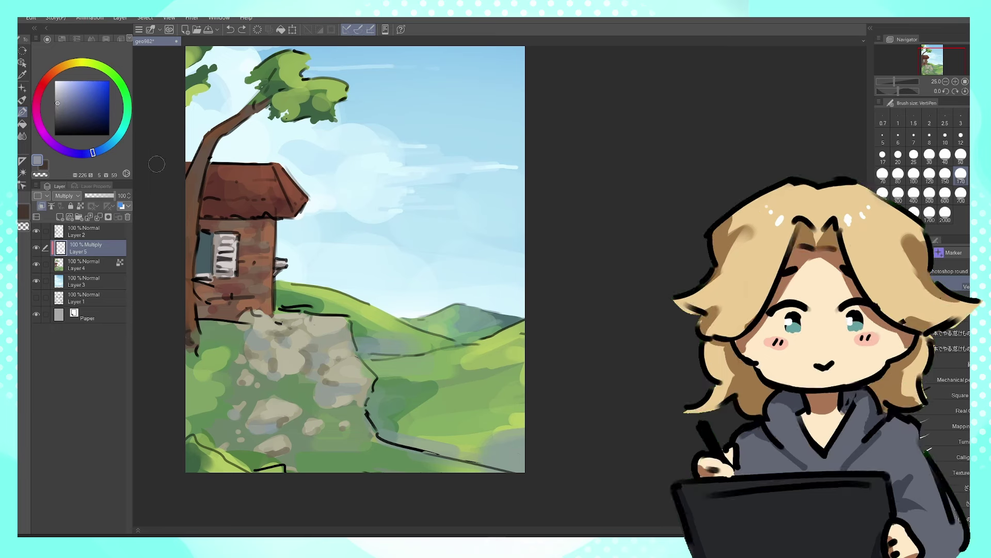
- Paint grey-blue shadows on the Multiply layer across the hut, rocks, and distant hills
mouse_move(229, 243)
left_mouse_down()
mouse_move(232, 291)
mouse_move(258, 305)
mouse_move(270, 272)
mouse_move(269, 307)
left_mouse_up()
mouse_move(394, 465)
left_mouse_down()
mouse_move(453, 490)
mouse_move(469, 304)
left_mouse_up()
mouse_move(365, 310)
left_mouse_down()
mouse_move(368, 329)
mouse_move(392, 331)
mouse_move(406, 328)
mouse_move(409, 301)
mouse_move(440, 314)
left_mouse_up()
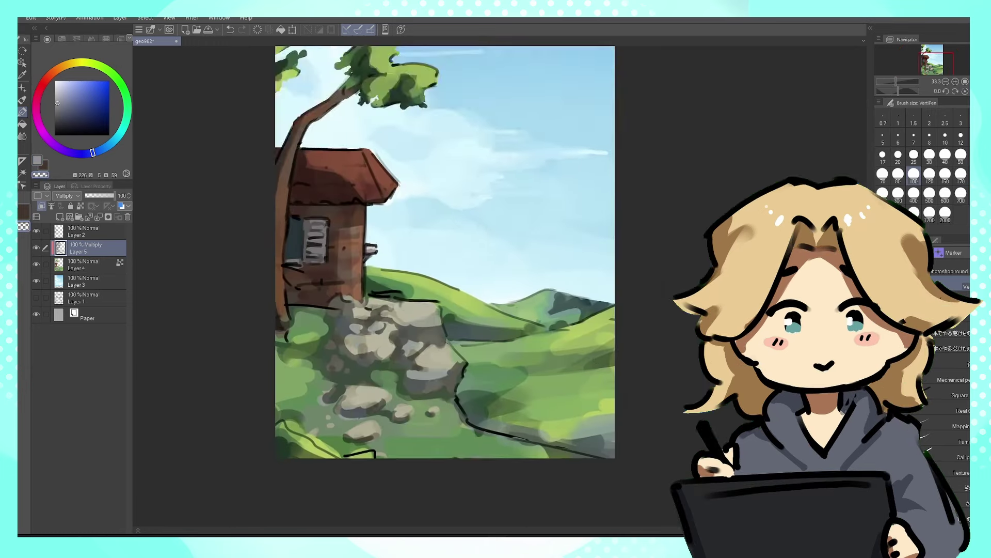
left_click_drag(597, 359, 528, 264)
scroll(452, 253, "down", 3)
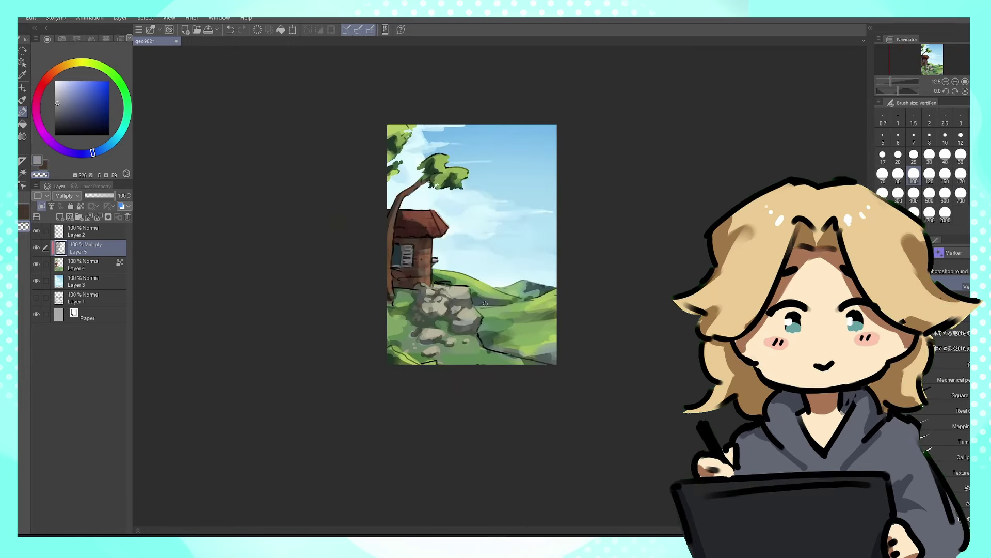
scroll(488, 301, "up", 3)
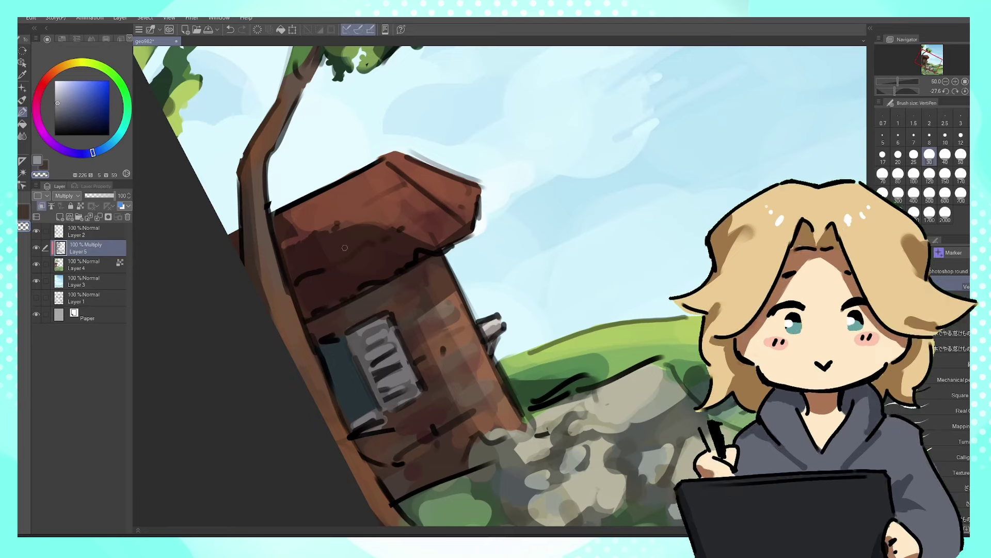
- Break up the roof's shadow edge into tile shapes with brush size 30, alternating the grey-blue shadow colour and transparent colour
key("c")
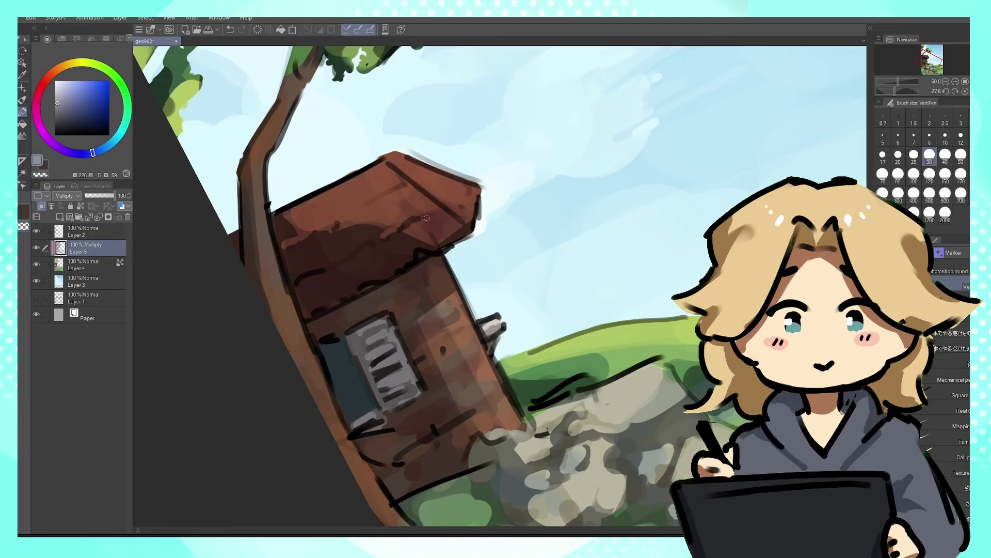
key("c")
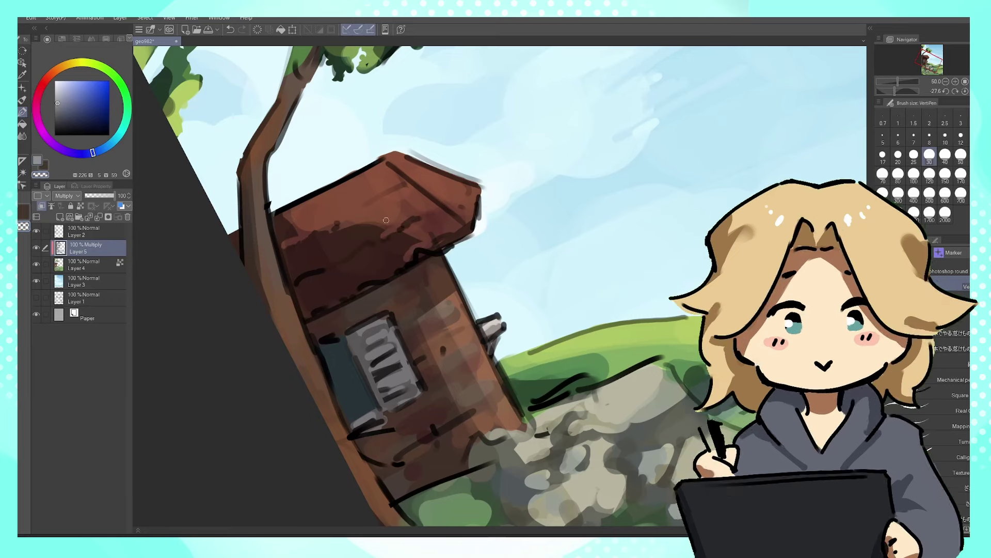
key("c")
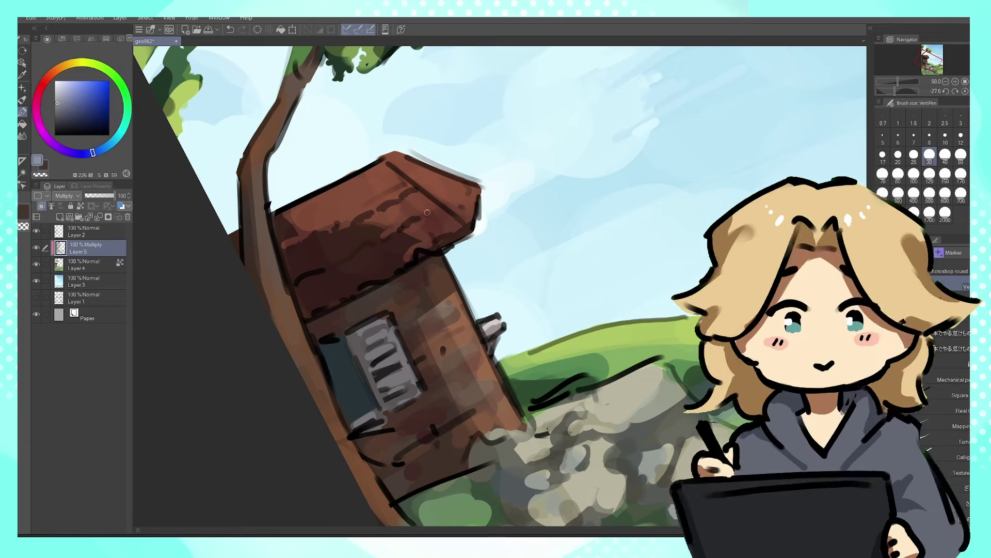
key("r")
left_click_drag(395, 196, 460, 158)
key("b")
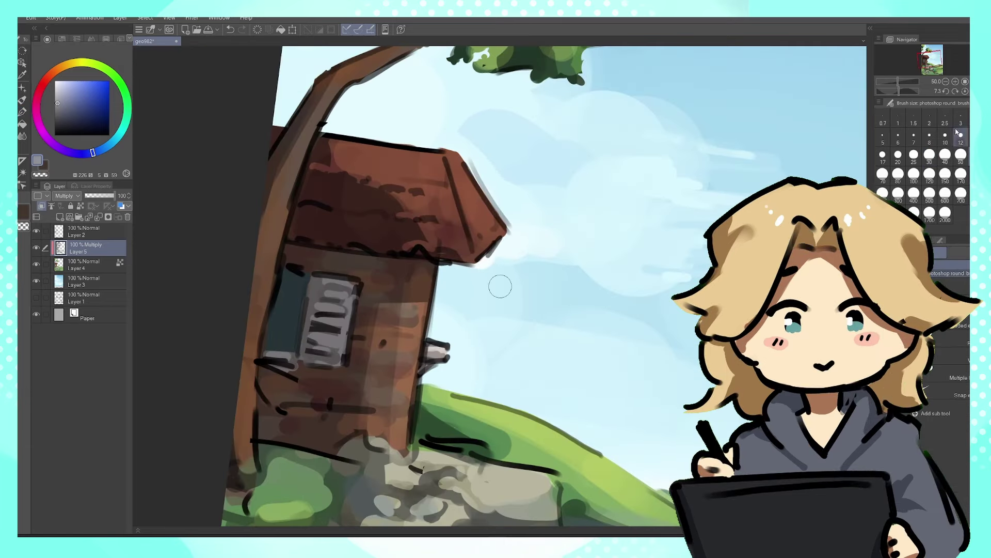
- Add streaked tile shadows near the roof's upper edge and darken the slanted ridge with brush size 30
left_click(965, 91)
key("p")
mouse_move(361, 166)
left_mouse_down()
mouse_move(362, 199)
mouse_move(346, 189)
left_mouse_up()
mouse_move(318, 166)
left_mouse_down()
mouse_move(318, 183)
mouse_move(308, 166)
mouse_move(279, 290)
mouse_move(330, 392)
mouse_move(486, 282)
left_mouse_up()
key("minus")
left_click_drag(448, 223, 516, 206)
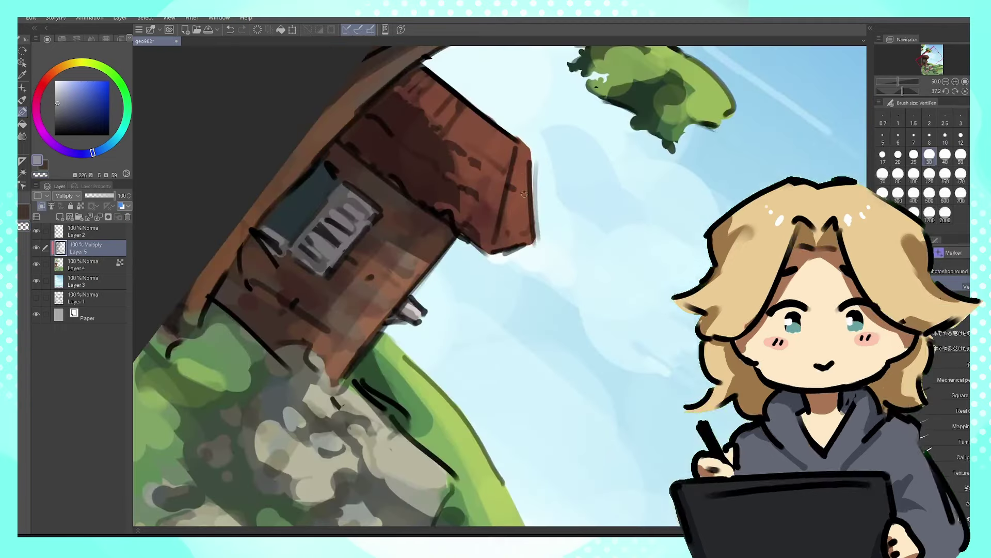
left_click_drag(511, 151, 493, 248)
left_click_drag(545, 296, 544, 274)
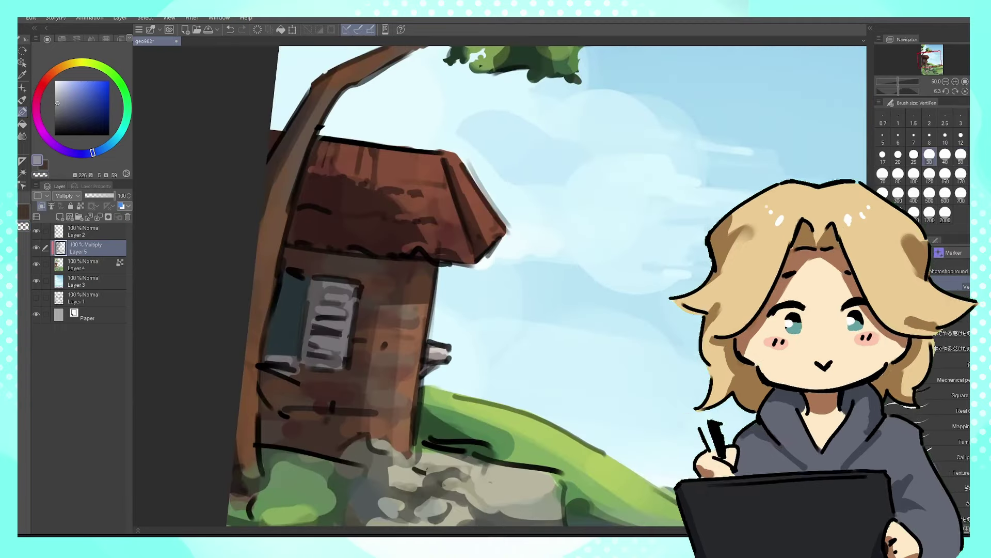
- Straighten the canvas and try showing the Layer 5 shadows in Normal blending instead of Multiply
left_click(965, 91)
key("bracketright")
key("bracketright")
key("bracketright")
key("bracketright")
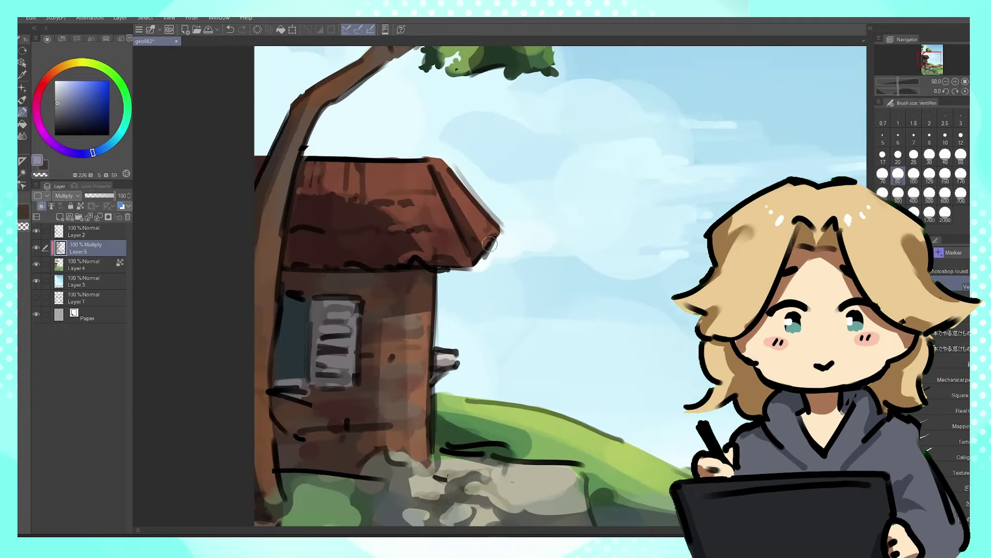
left_click_drag(463, 258, 427, 202)
left_click(61, 197)
left_click(61, 206)
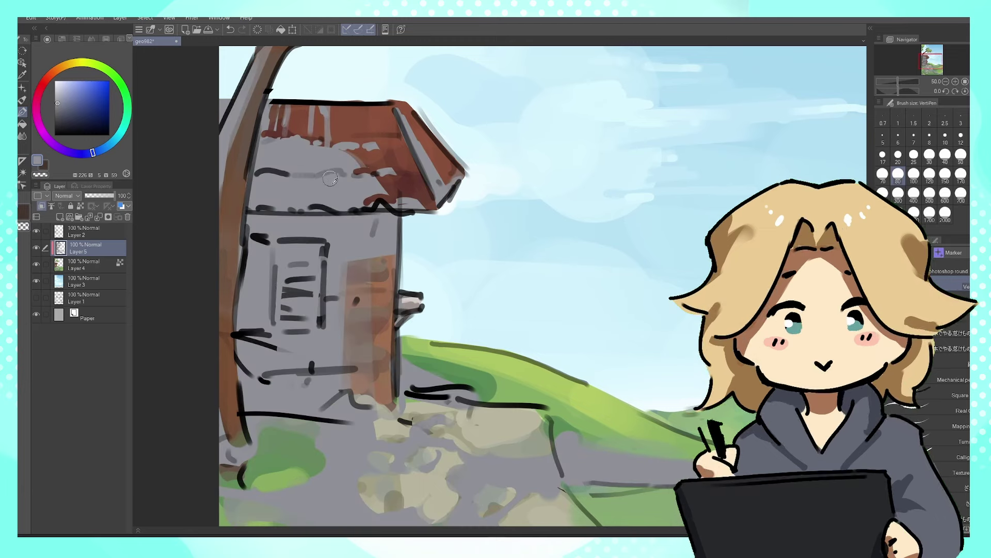
key("ctrl+z")
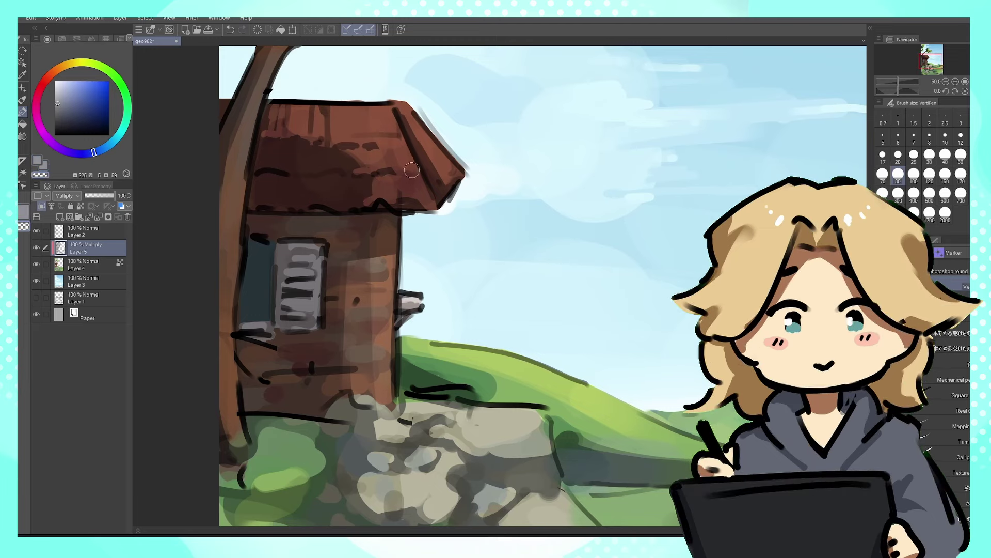
- Refine the shadows on the roof's end facet with brush size 30, alternating shadow grey and transparent colour
key("bracketright")
key("bracketright")
key("bracketright")
key("bracketleft")
key("bracketleft")
key("bracketleft")
key("bracketleft")
key("bracketleft")
key("bracketleft")
key("bracketleft")
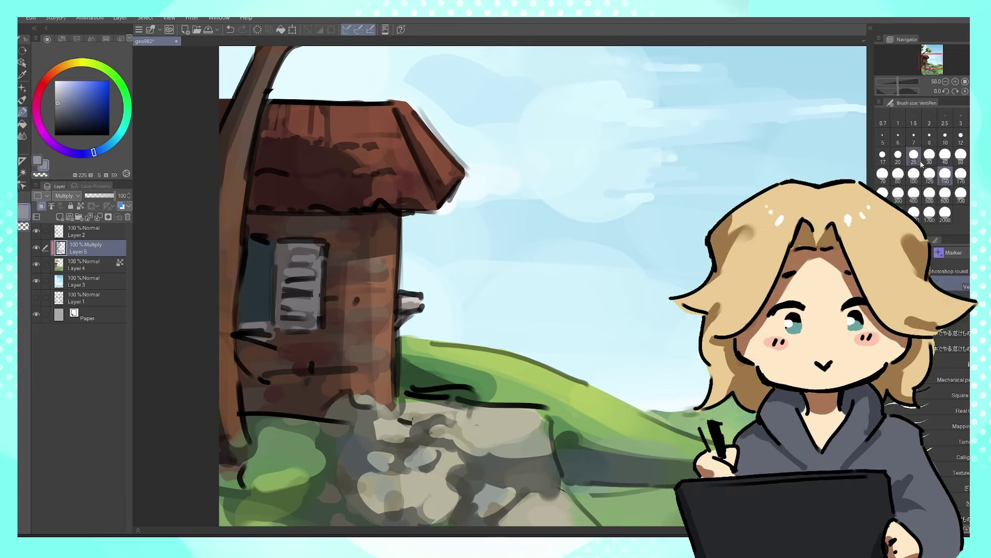
key("c")
left_click_drag(434, 166, 445, 156)
mouse_move(418, 139)
left_mouse_down()
mouse_move(428, 133)
mouse_move(425, 140)
left_mouse_up()
key("c")
key("c")
key("c")
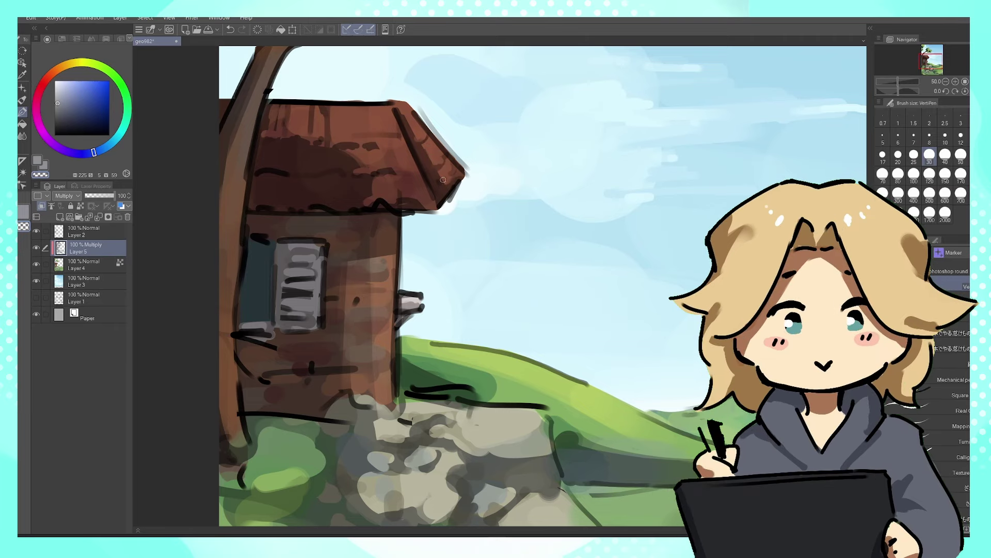
scroll(345, 224, "down", 4)
scroll(350, 216, "up", 3)
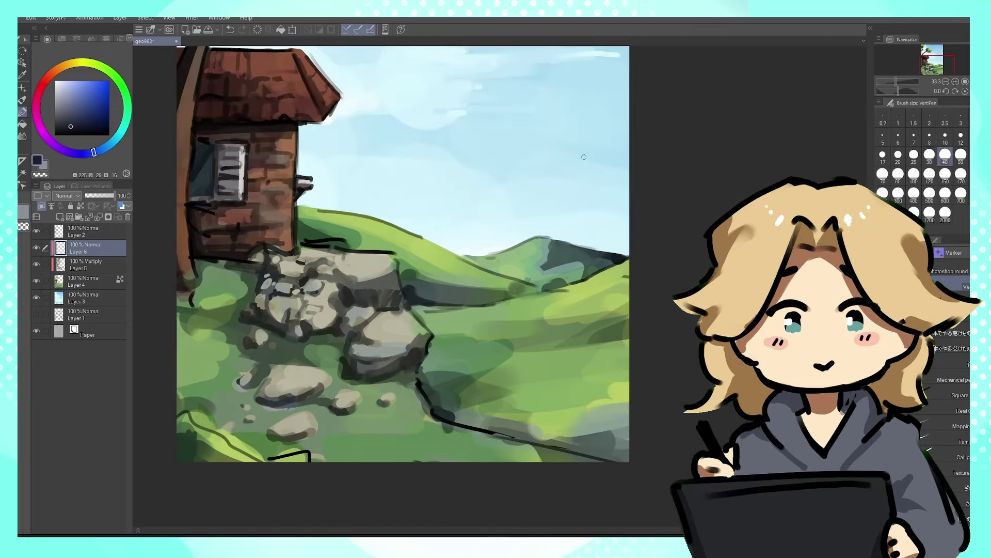
- Sample the sky blue, mute it to grey-blue, and paint reflected light on the tree foliage on Layer 6 with brush size 50
left_click(519, 137, "alt")
scroll(519, 136, "down", 1)
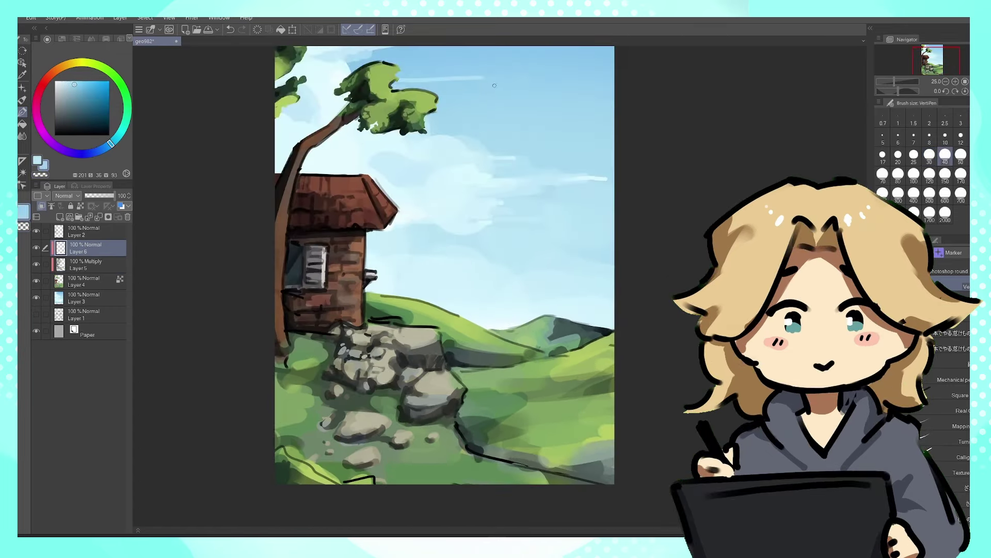
left_click(898, 175)
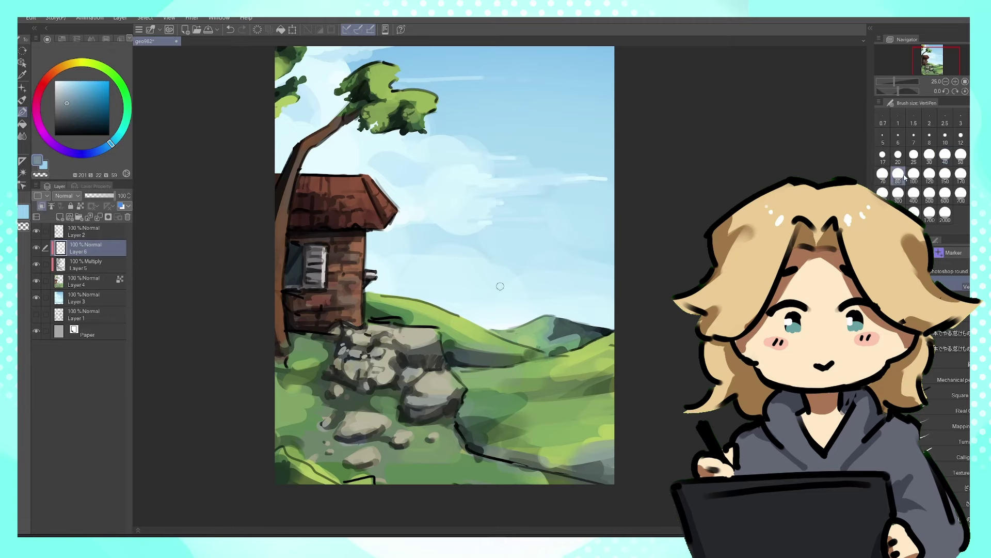
scroll(435, 179, "up", 1)
left_click_drag(413, 186, 418, 316)
scroll(320, 192, "up", 1)
left_click(961, 155)
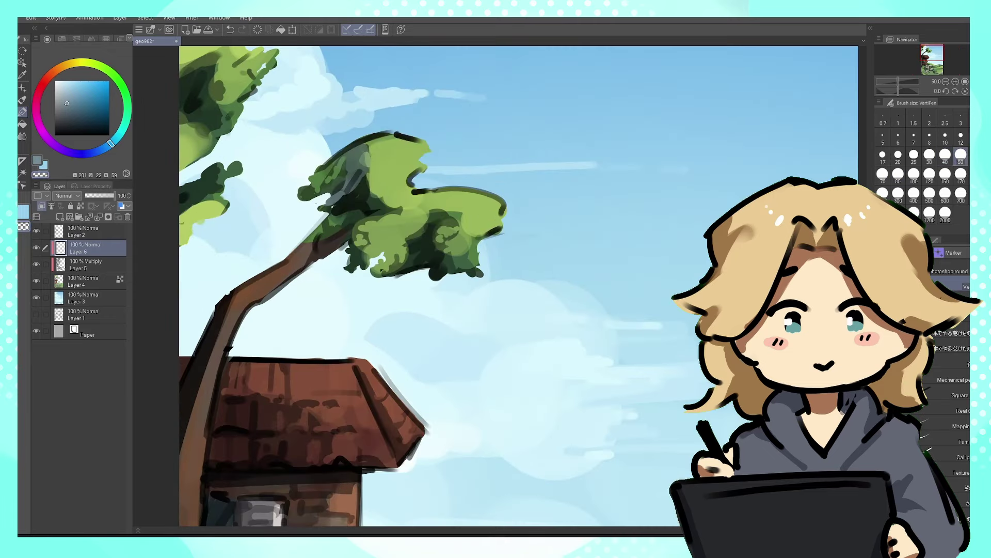
mouse_move(369, 146)
left_mouse_down()
mouse_move(379, 173)
mouse_move(369, 182)
mouse_move(394, 169)
mouse_move(390, 205)
mouse_move(406, 204)
mouse_move(362, 234)
left_mouse_up()
mouse_move(336, 196)
left_mouse_down()
mouse_move(339, 216)
mouse_move(369, 197)
mouse_move(349, 218)
left_mouse_up()
key("c")
key("c")
mouse_move(408, 257)
left_mouse_down()
mouse_move(429, 233)
mouse_move(451, 272)
left_mouse_up()
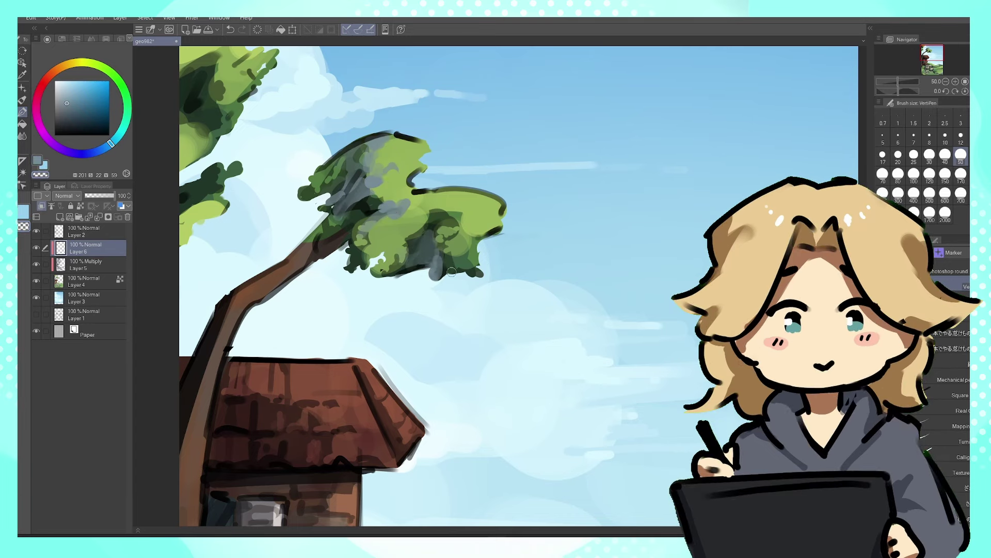
- Add finer grey-blue dabs to the shaded leaf clusters with brush size 25
left_click(914, 155)
scroll(438, 310, "down", 2)
scroll(403, 309, "up", 2)
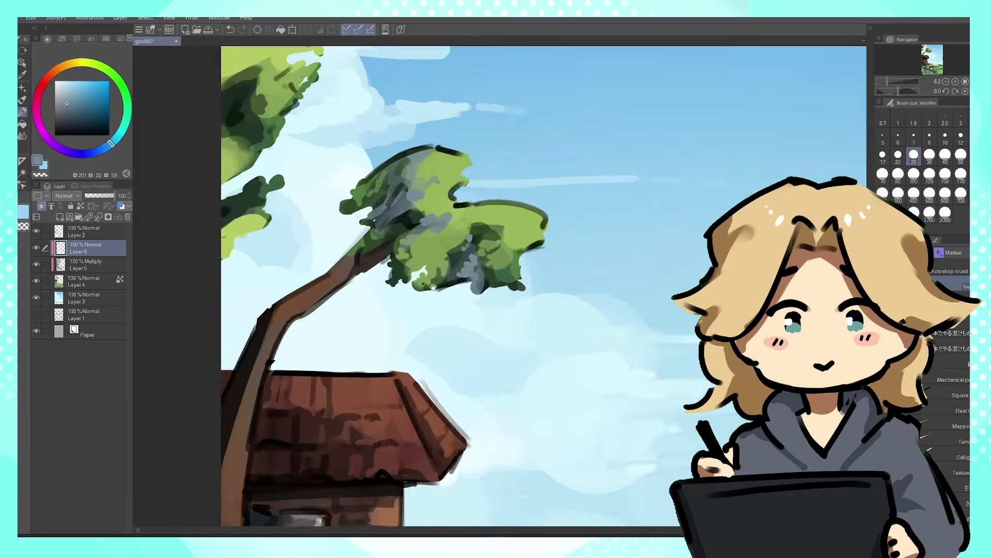
scroll(440, 274, "down", 4)
left_click_drag(431, 273, 423, 252)
scroll(423, 252, "down", 2)
scroll(428, 244, "up", 5)
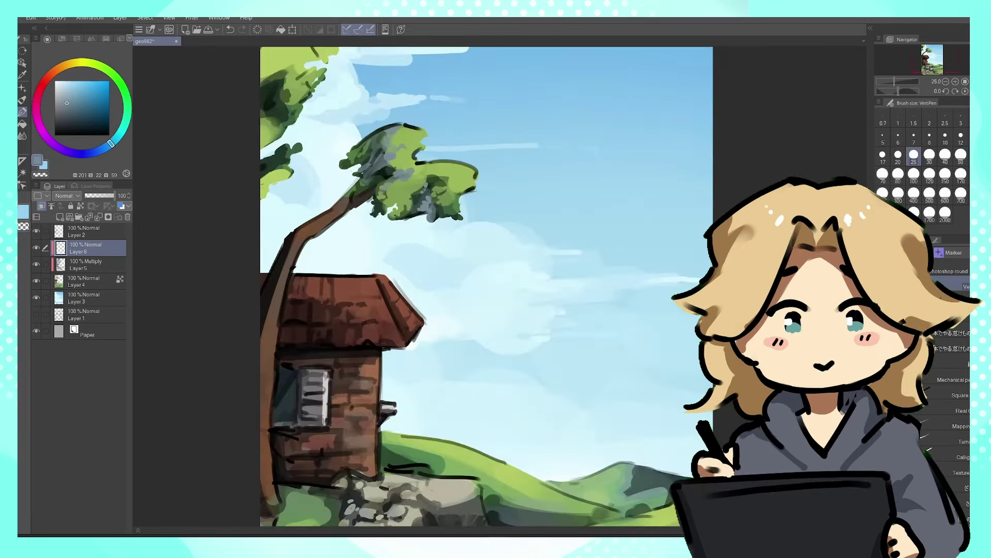
- Lock the transparent pixels of Layer 6 and set up a smaller brush in the light sky blue for recolouring the reflected light
left_click(43, 164)
key("b")
left_click(80, 206)
key("bracketleft")
key("bracketleft")
key("bracketleft")
key("bracketleft")
key("bracketleft")
key("bracketleft")
key("bracketleft")
key("bracketleft")
key("bracketleft")
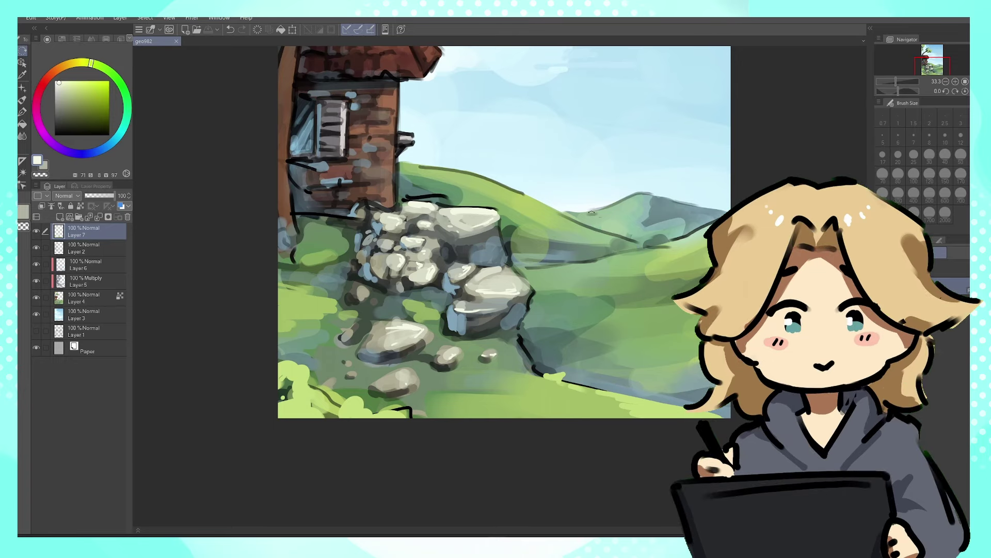
- Sample the roof's reddish brown, lighten it, and paint warm orange highlights on the roof tiles and wall bricks on Layer 7
left_click_drag(424, 128, 438, 236)
scroll(440, 236, "up", 1)
left_click(376, 71, "alt")
key("x")
left_click(376, 72, "alt")
left_click_drag(376, 71, 364, 155)
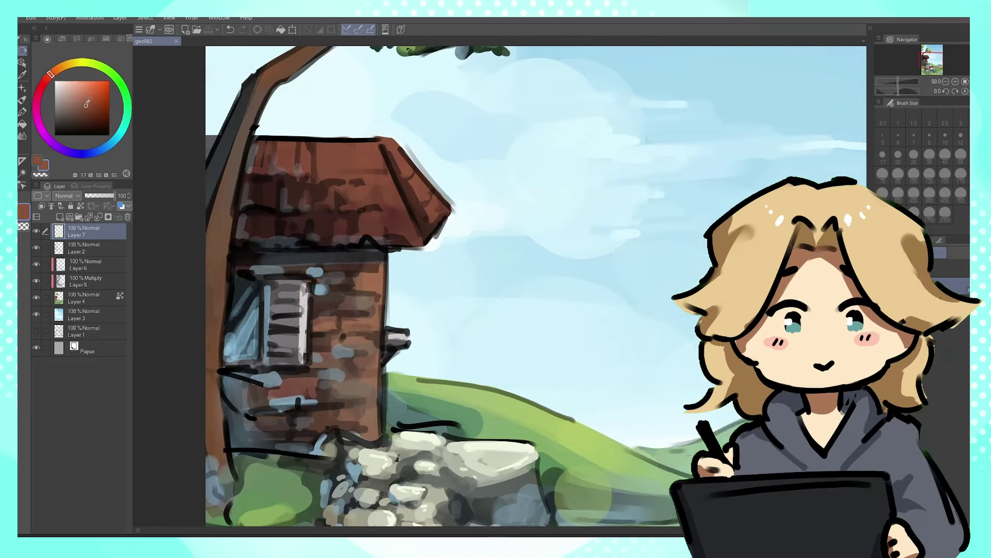
left_click(89, 96)
key("p")
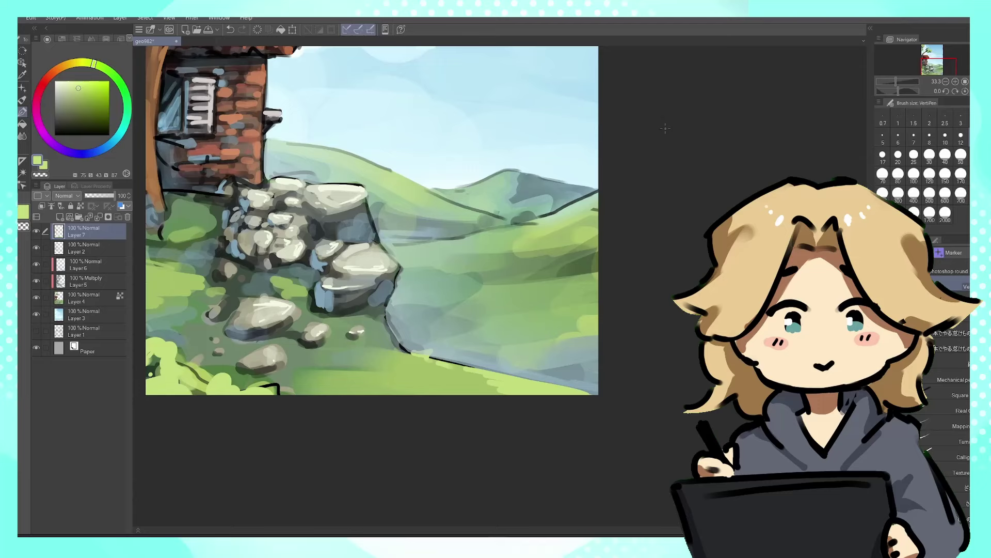
- Add a new raster layer above Layer 7 and paint muted teal grass blades along the base of the hut
left_click(60, 217)
left_click_drag(222, 280, 277, 293)
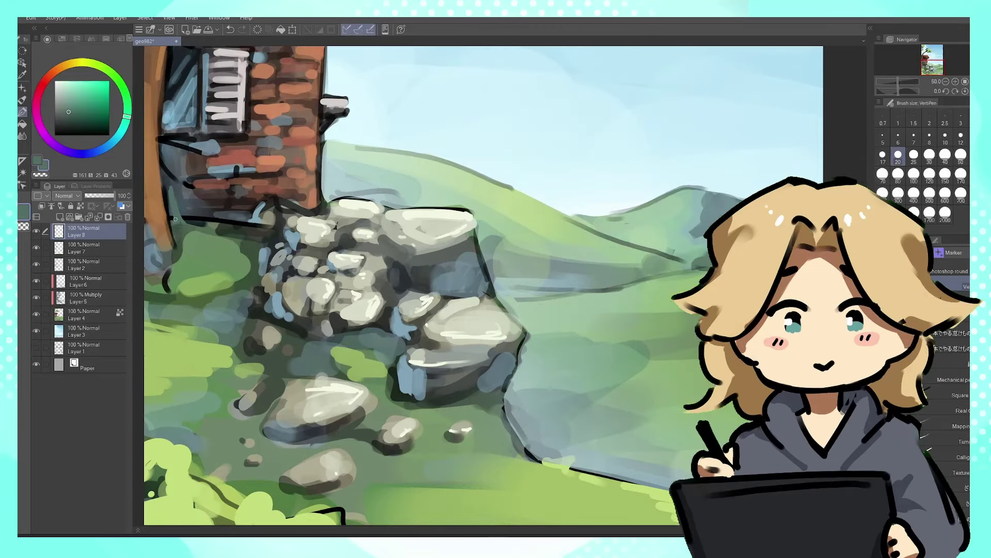
mouse_move(176, 232)
left_mouse_down()
mouse_move(170, 198)
mouse_move(178, 229)
mouse_move(194, 199)
left_mouse_up()
left_click_drag(191, 216, 211, 207)
key("x")
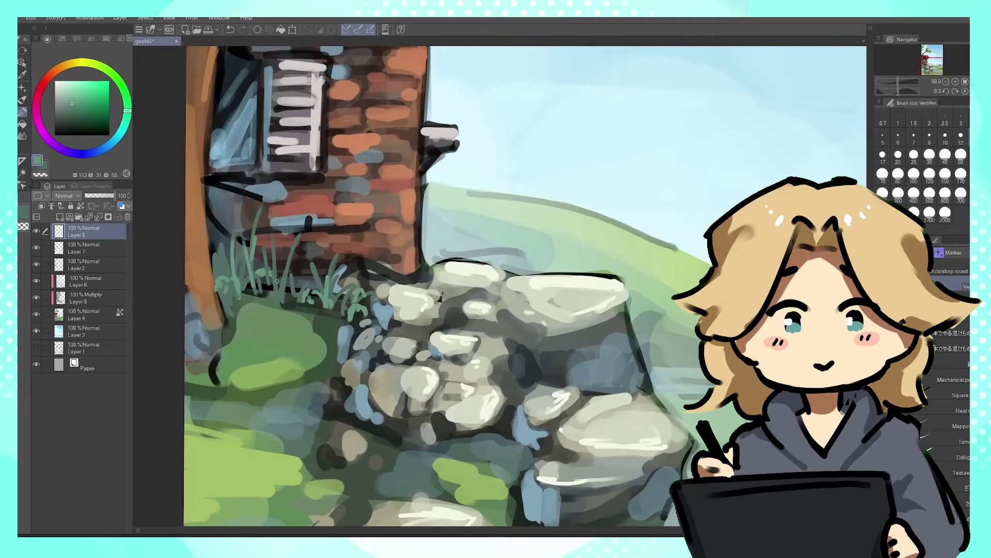
- Undo a stray grass stroke and paint dark teal grass tufts below the stone pile and between the large rocks
mouse_move(276, 293)
left_mouse_down()
mouse_move(255, 251)
mouse_move(282, 274)
left_mouse_up()
key("ctrl+z")
left_click(945, 156)
key("x")
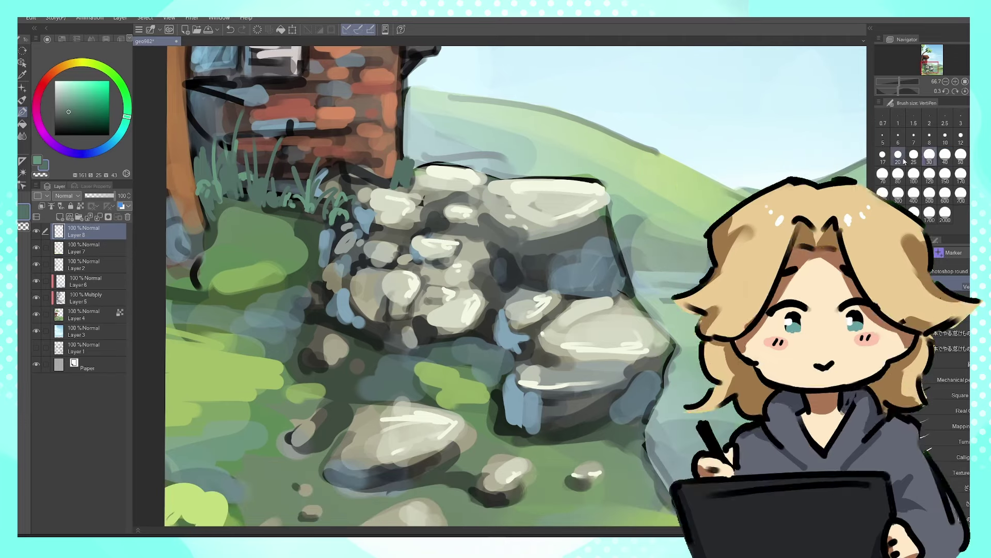
left_click_drag(495, 243, 497, 275)
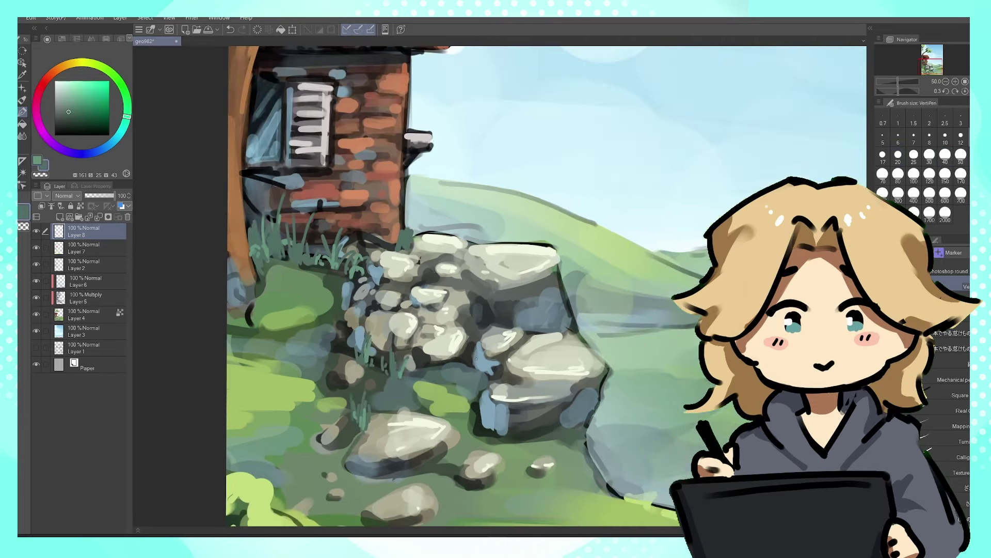
left_click_drag(481, 370, 487, 314)
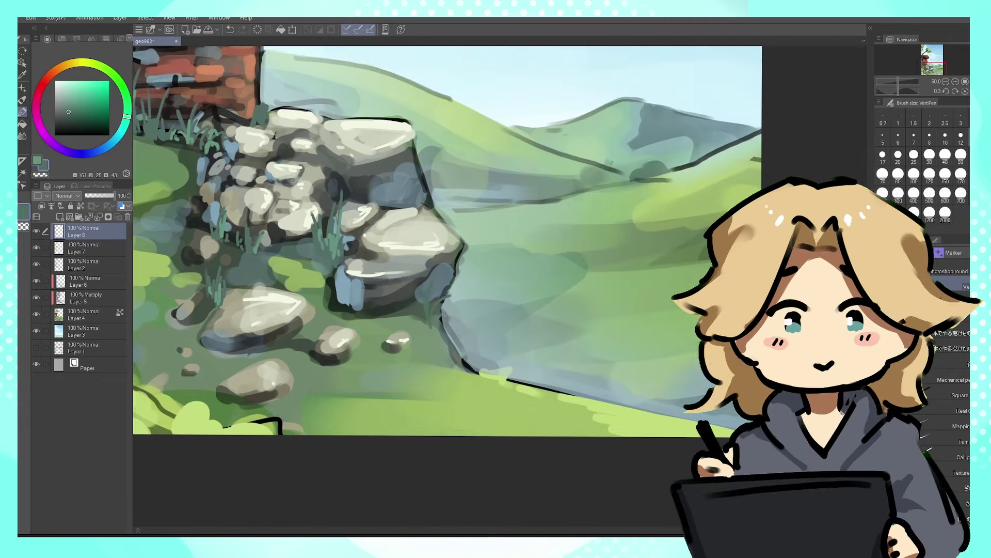
- Paint small grass tufts at the cliff edge beside the lower boulder, alternating the two teal shades
left_click_drag(446, 315, 462, 305)
left_click(445, 316, "alt")
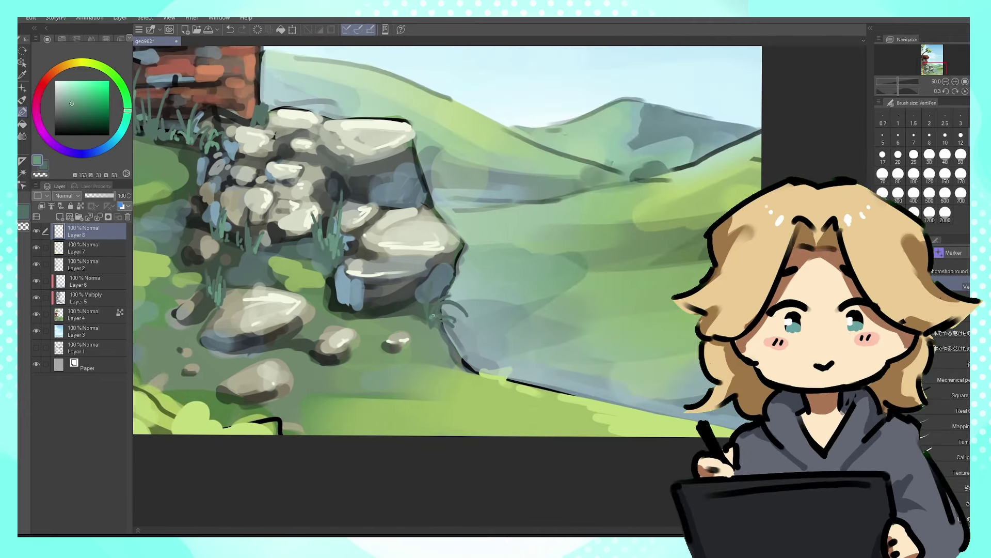
scroll(444, 320, "down", 3)
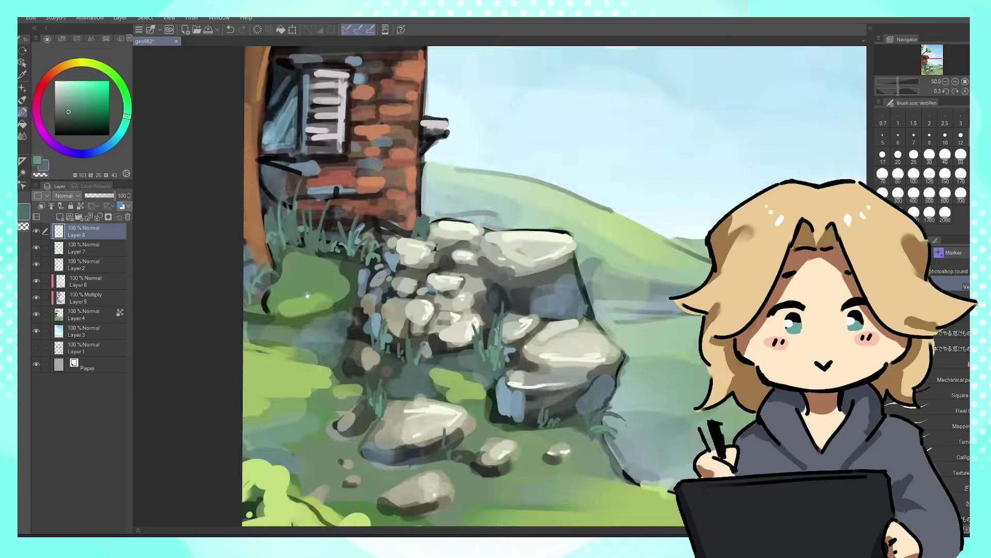
key("x")
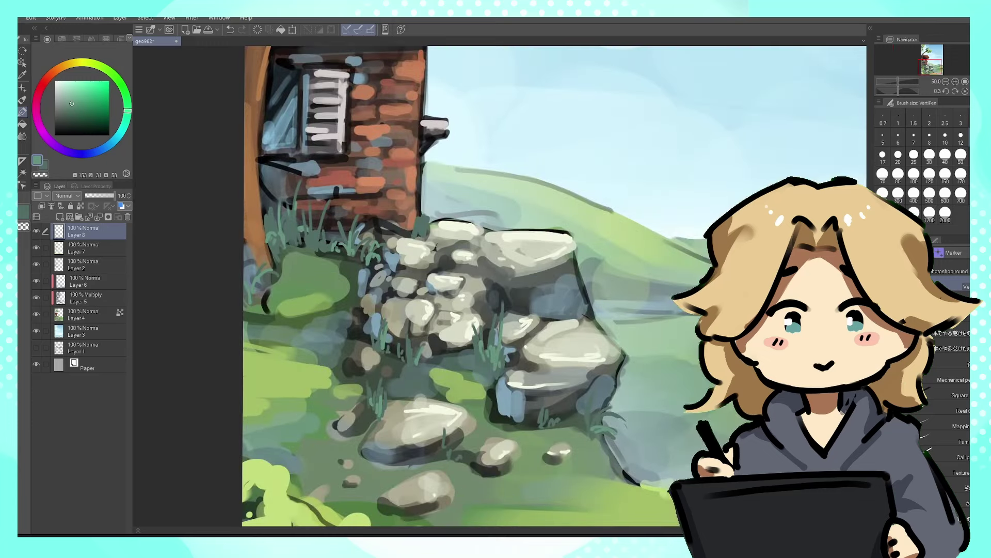
key("x")
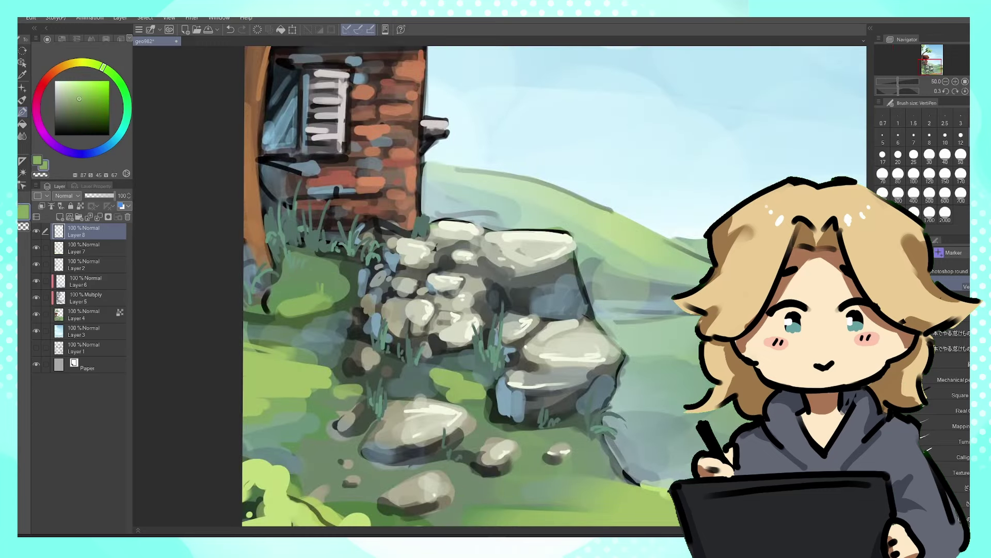
- Paint mid-green grass blades on the mound and foreground, and compare the scene with Layers 7 and 8 hidden and shown
left_click_drag(293, 354, 308, 266)
left_click(307, 267, "alt")
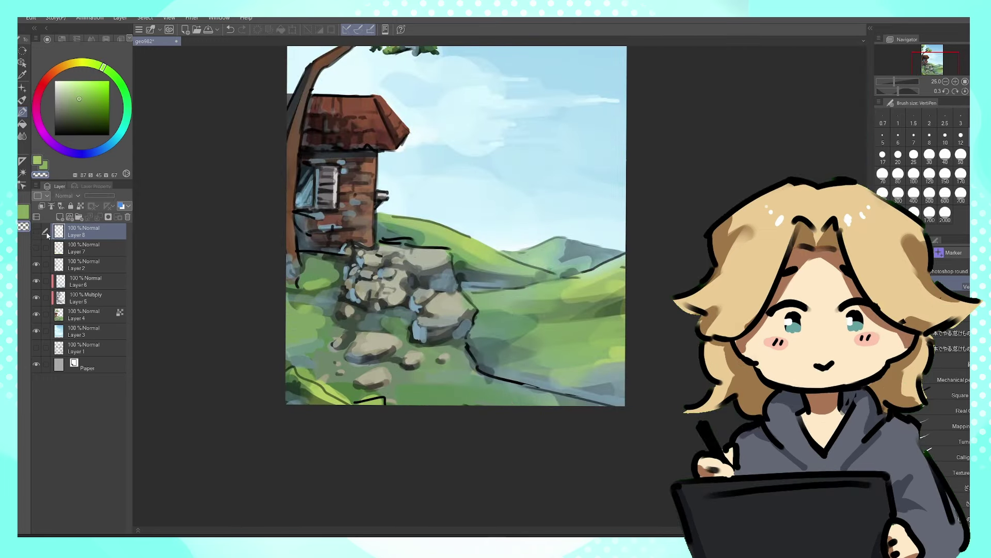
left_click_drag(32, 249, 38, 256)
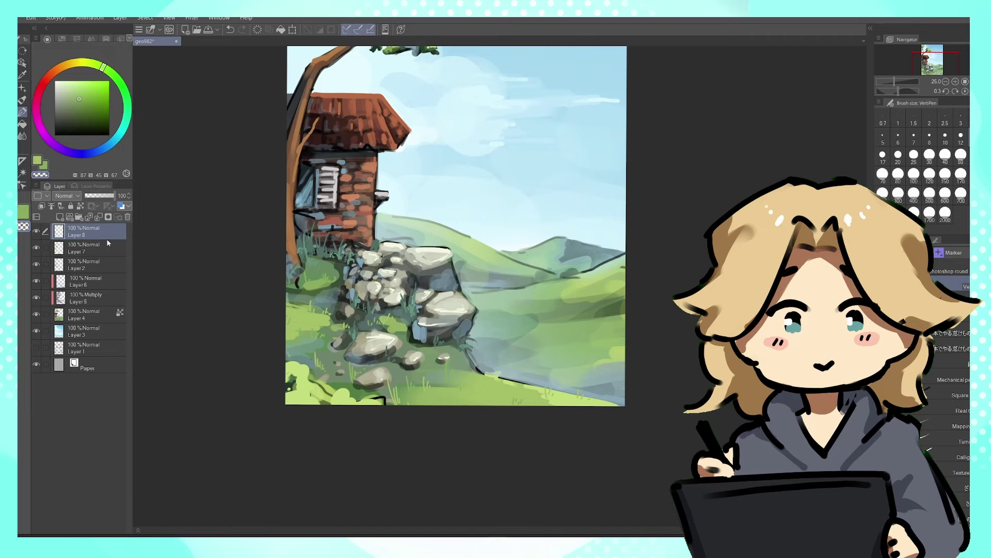
- Sample the lit grass green, shift it to bright yellow-green, and dab highlights on the grass by the rocks with brush size 25
scroll(413, 217, "up", 2)
left_click_drag(216, 354, 343, 261)
left_click(342, 261, "alt")
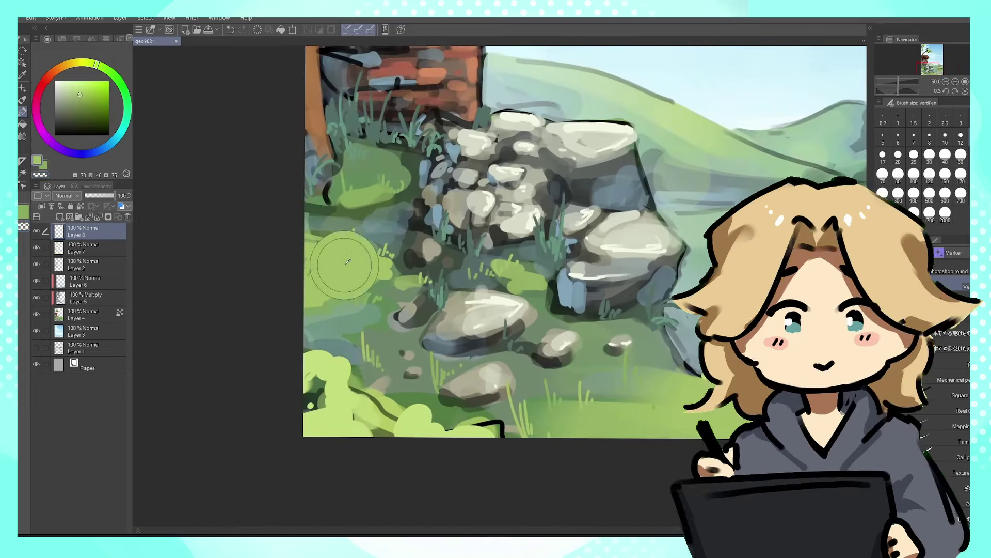
left_click(90, 63)
left_click(82, 82)
key("shift+space")
mouse_move(187, 252)
left_mouse_down()
mouse_move(372, 506)
mouse_move(349, 347)
left_mouse_up()
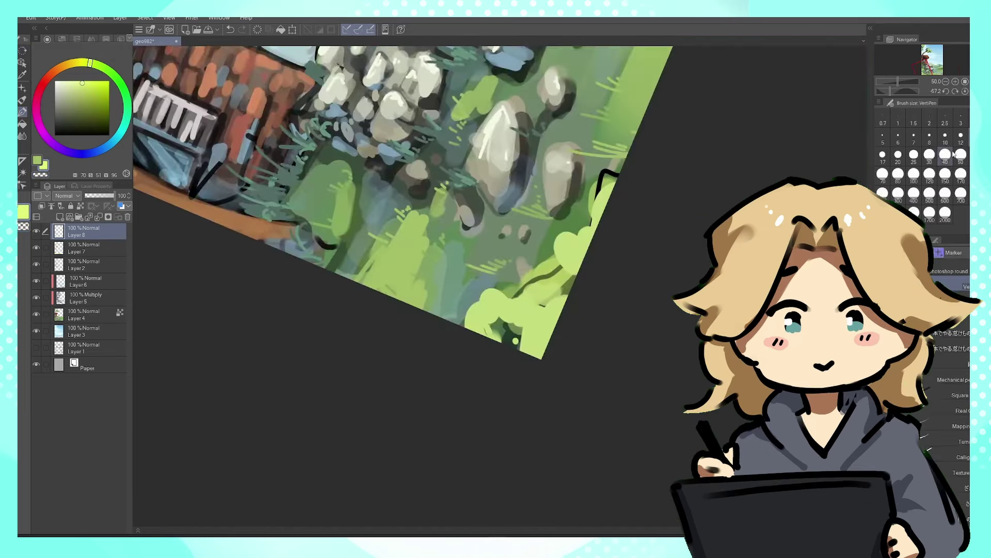
left_click(914, 157)
left_click_drag(510, 91, 437, 165)
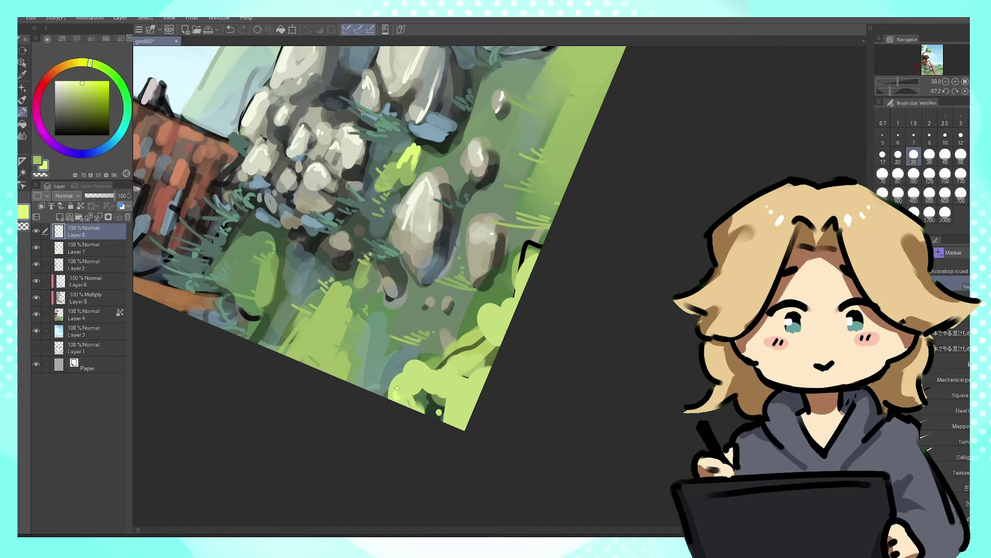
- Paint yellow-green bush highlights, hanging vines, a wall-ledge plant and grass tufts around the hut, and save the painting
left_click(965, 91)
mouse_move(390, 262)
left_mouse_down()
mouse_move(388, 294)
mouse_move(373, 298)
mouse_move(370, 288)
left_mouse_up()
left_click(960, 157)
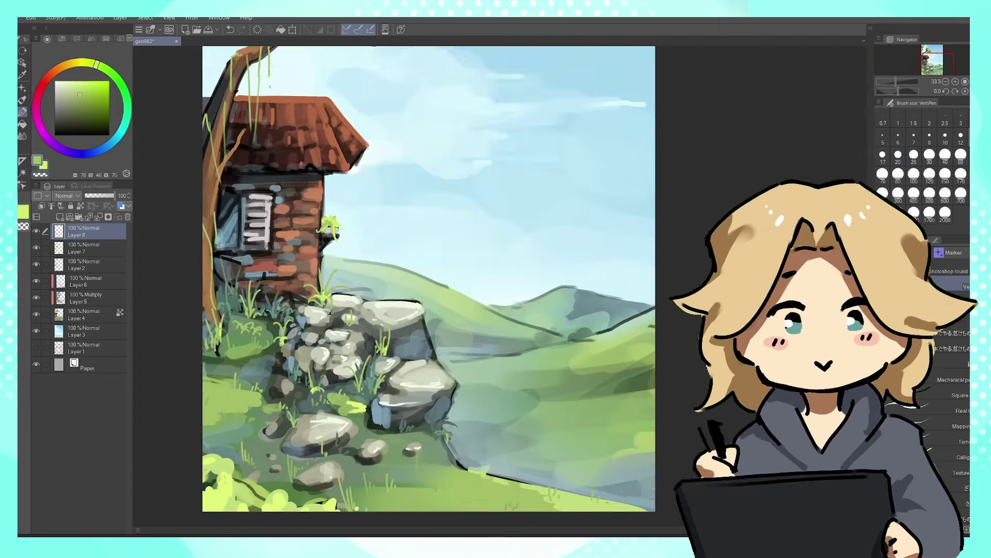
key("ctrl+minus")
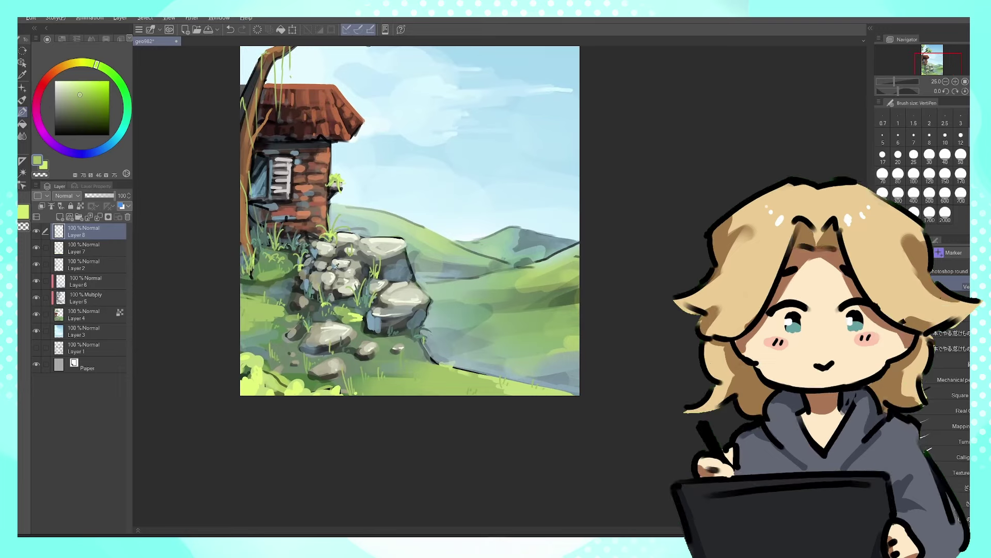
key("ctrl+s")
- Paint yellow-green leaves and curling blades over the stone pile and the grassy mound, alternating both greens
scroll(330, 266, "up", 2)
left_click_drag(327, 244, 337, 259)
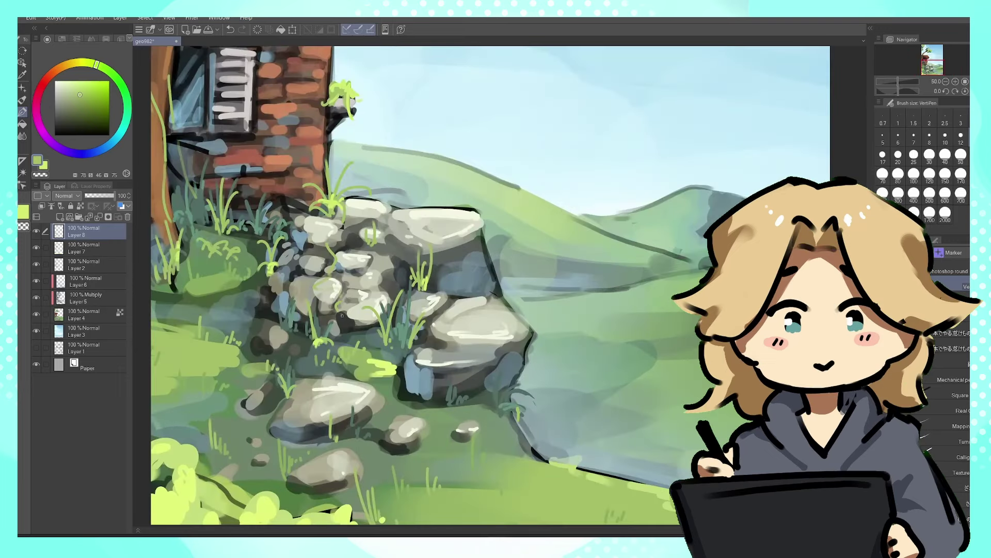
key("x")
key("x")
key("x")
mouse_move(309, 271)
left_mouse_down()
mouse_move(323, 272)
mouse_move(338, 233)
mouse_move(303, 239)
left_mouse_up()
left_click(304, 245, "alt")
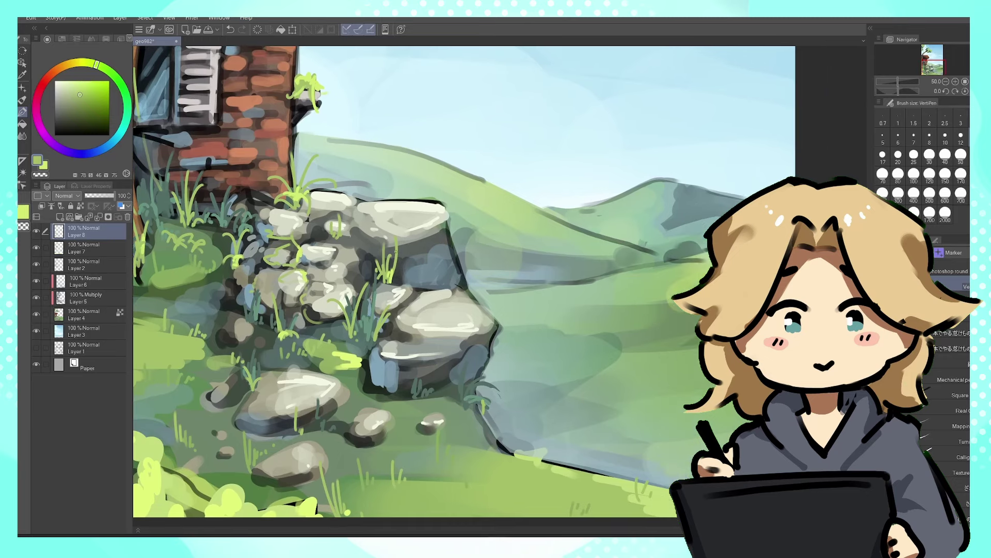
- Paint light green plants and grass blades along the cliff edge below the lower boulder, alternating both greens
key("ctrl+minus")
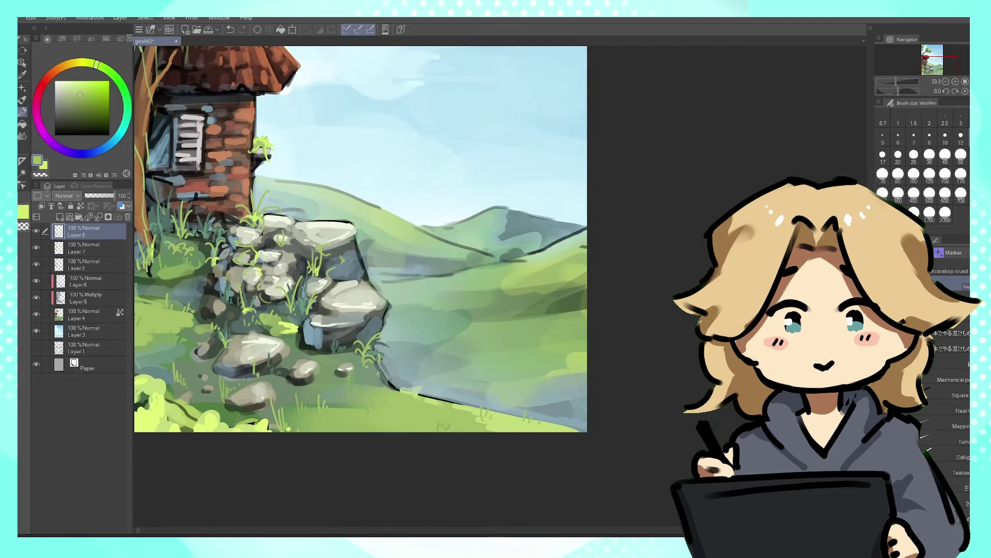
mouse_move(384, 378)
left_mouse_down()
mouse_move(339, 312)
mouse_move(288, 298)
mouse_move(294, 289)
left_mouse_up()
key("x")
key("x")
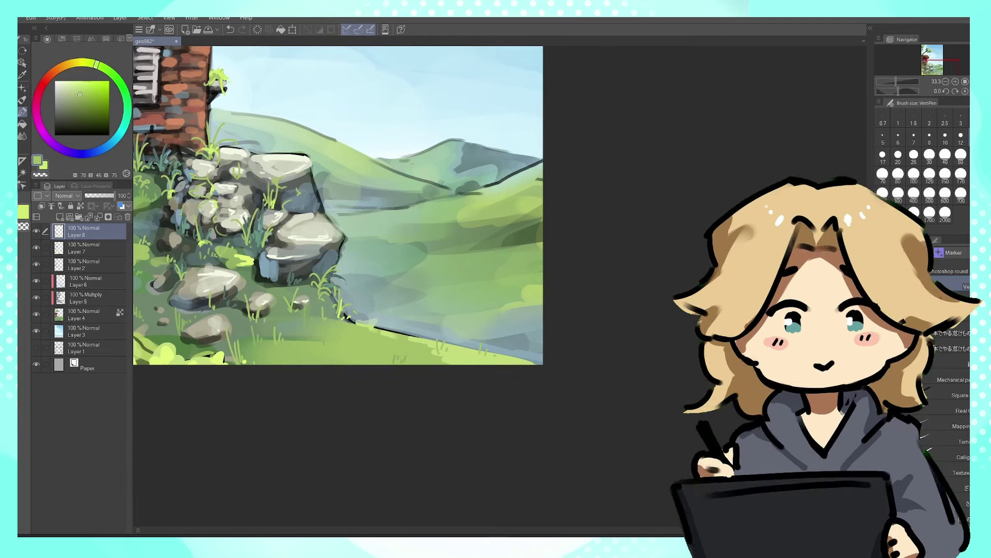
key("x")
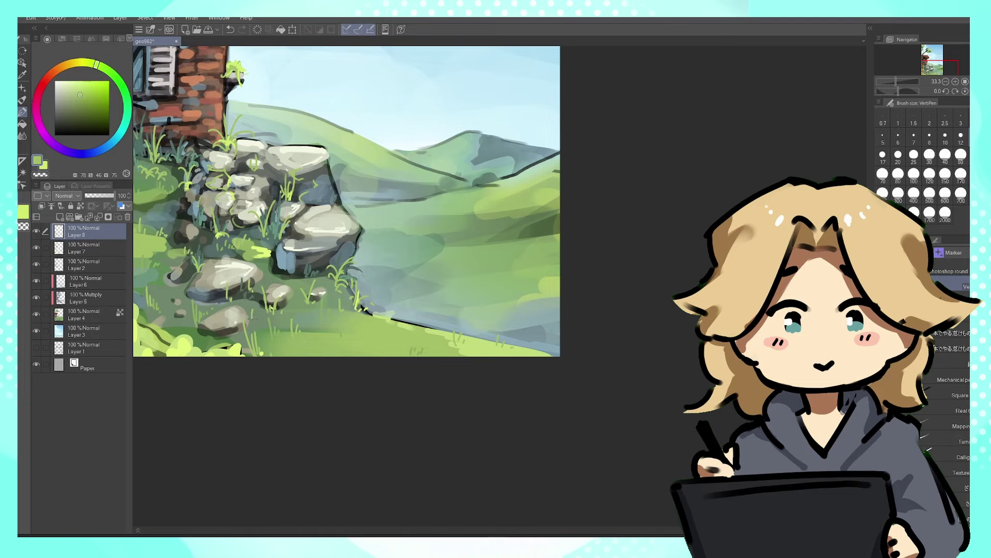